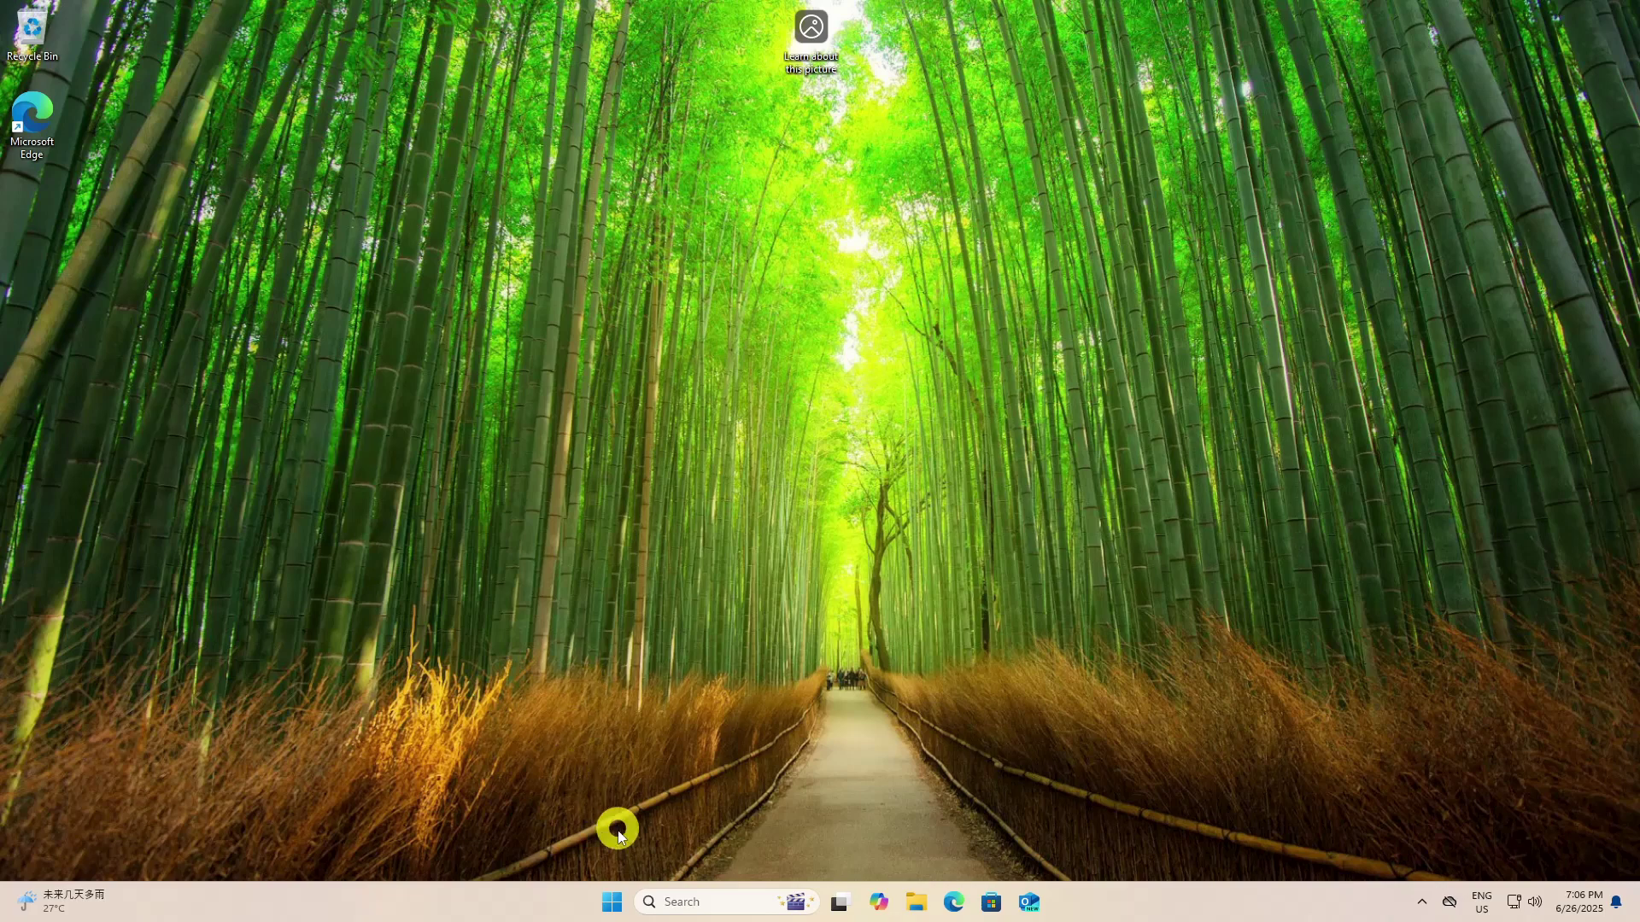
Run Get-Disk in a maximized Windows PowerShell and confirm disk 0 shows GPT partition style
left_click(613, 902)
type("powershell")
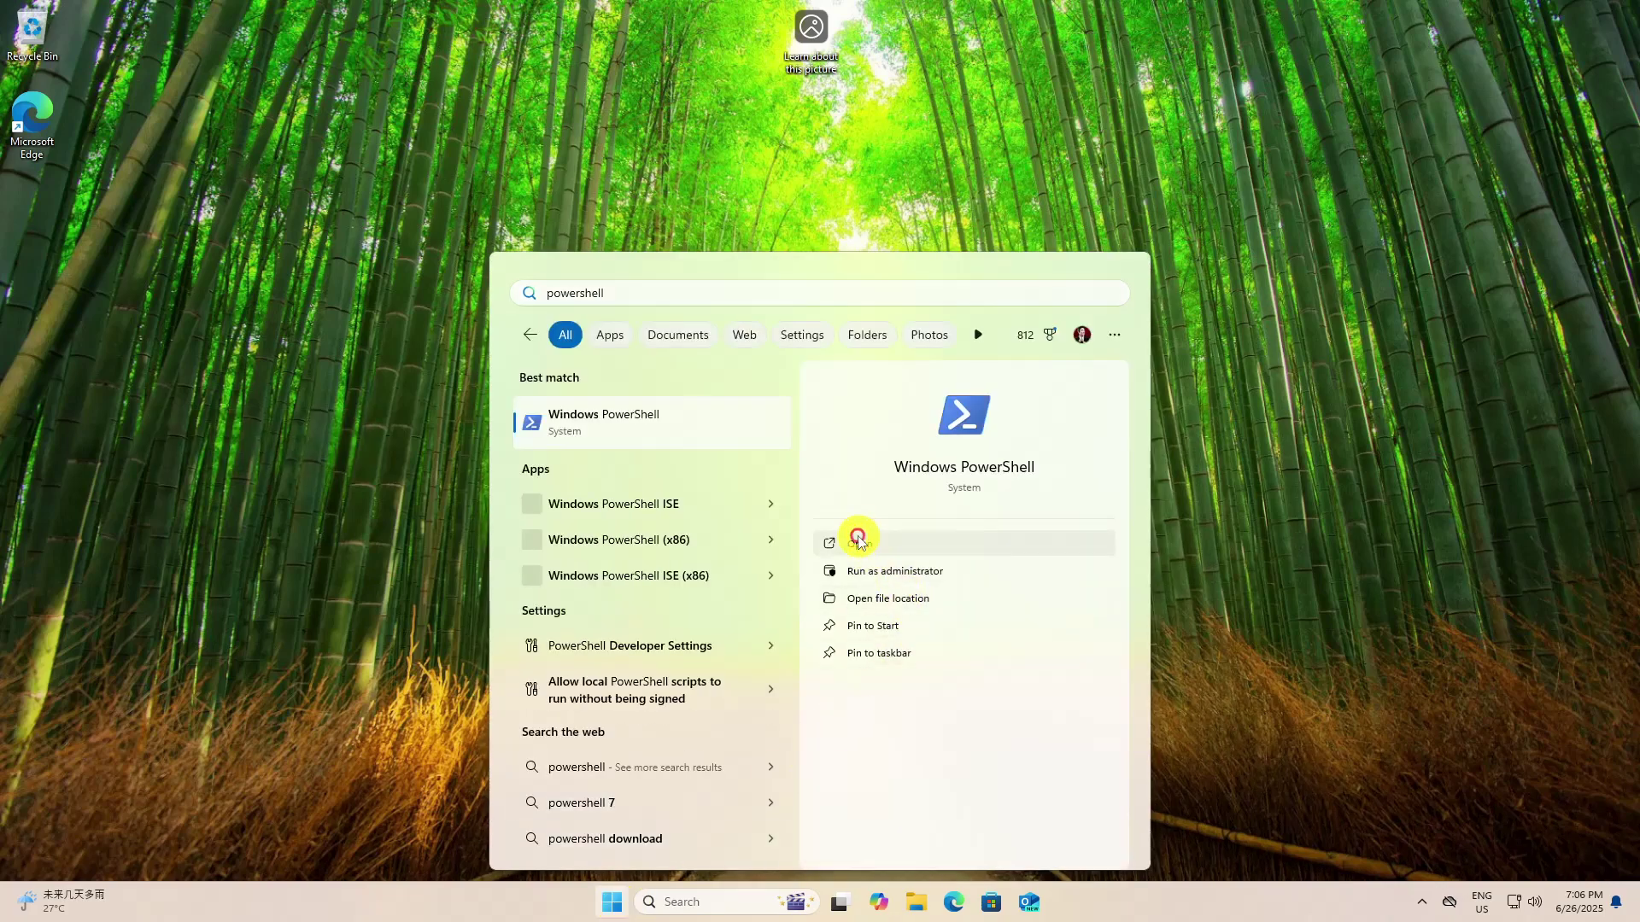
left_click(856, 538)
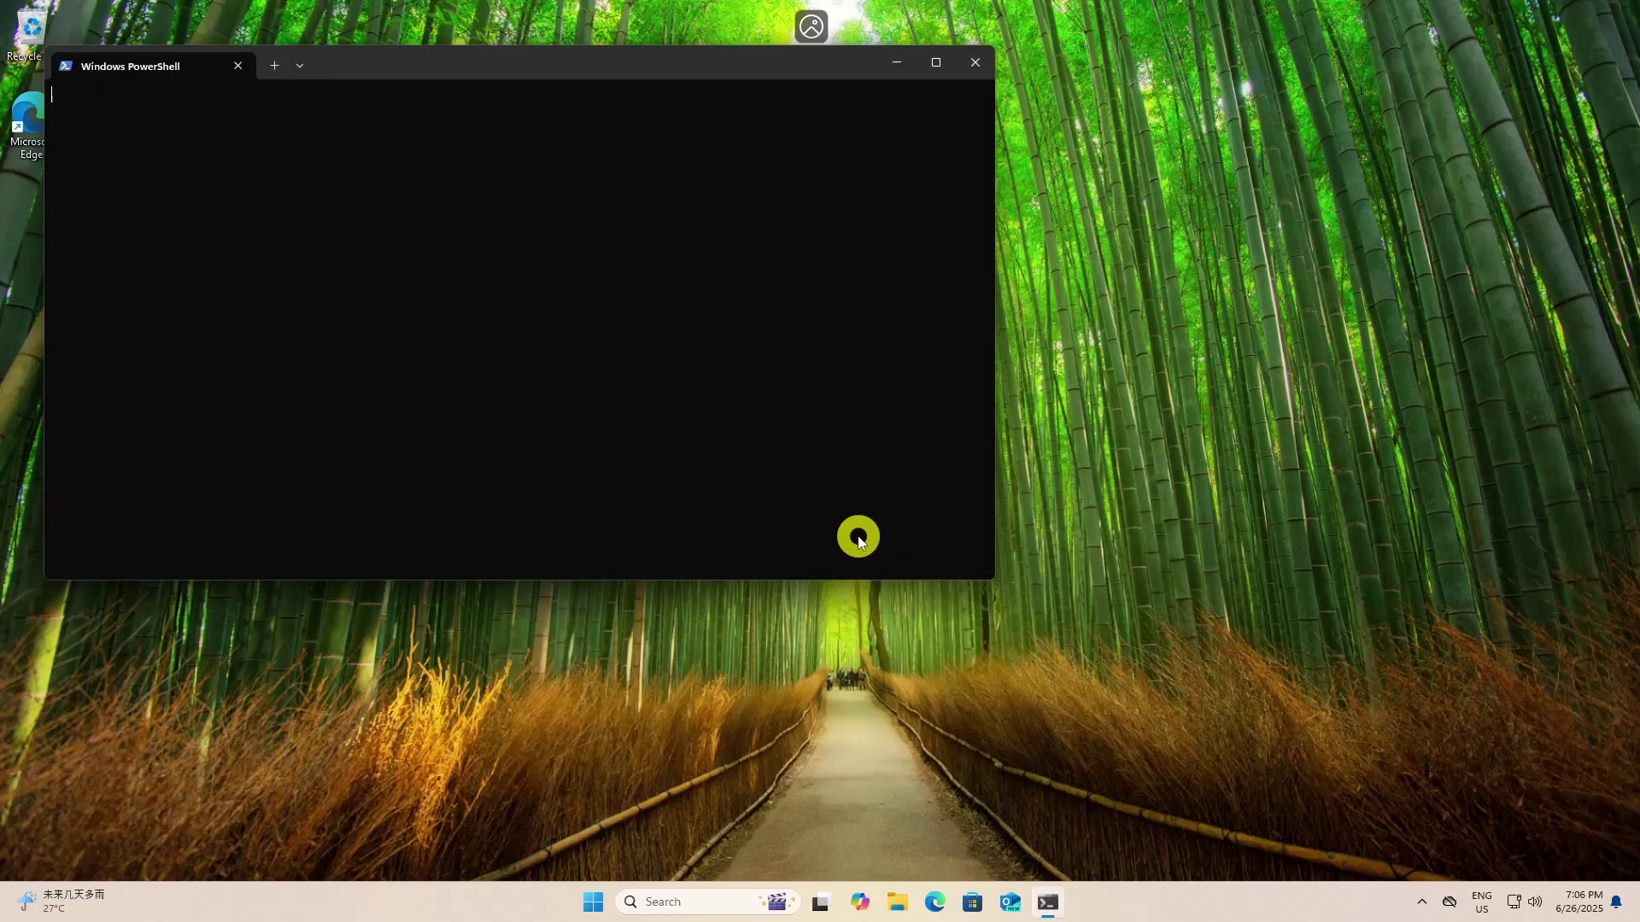
double_click(720, 58)
type("Get-Disk")
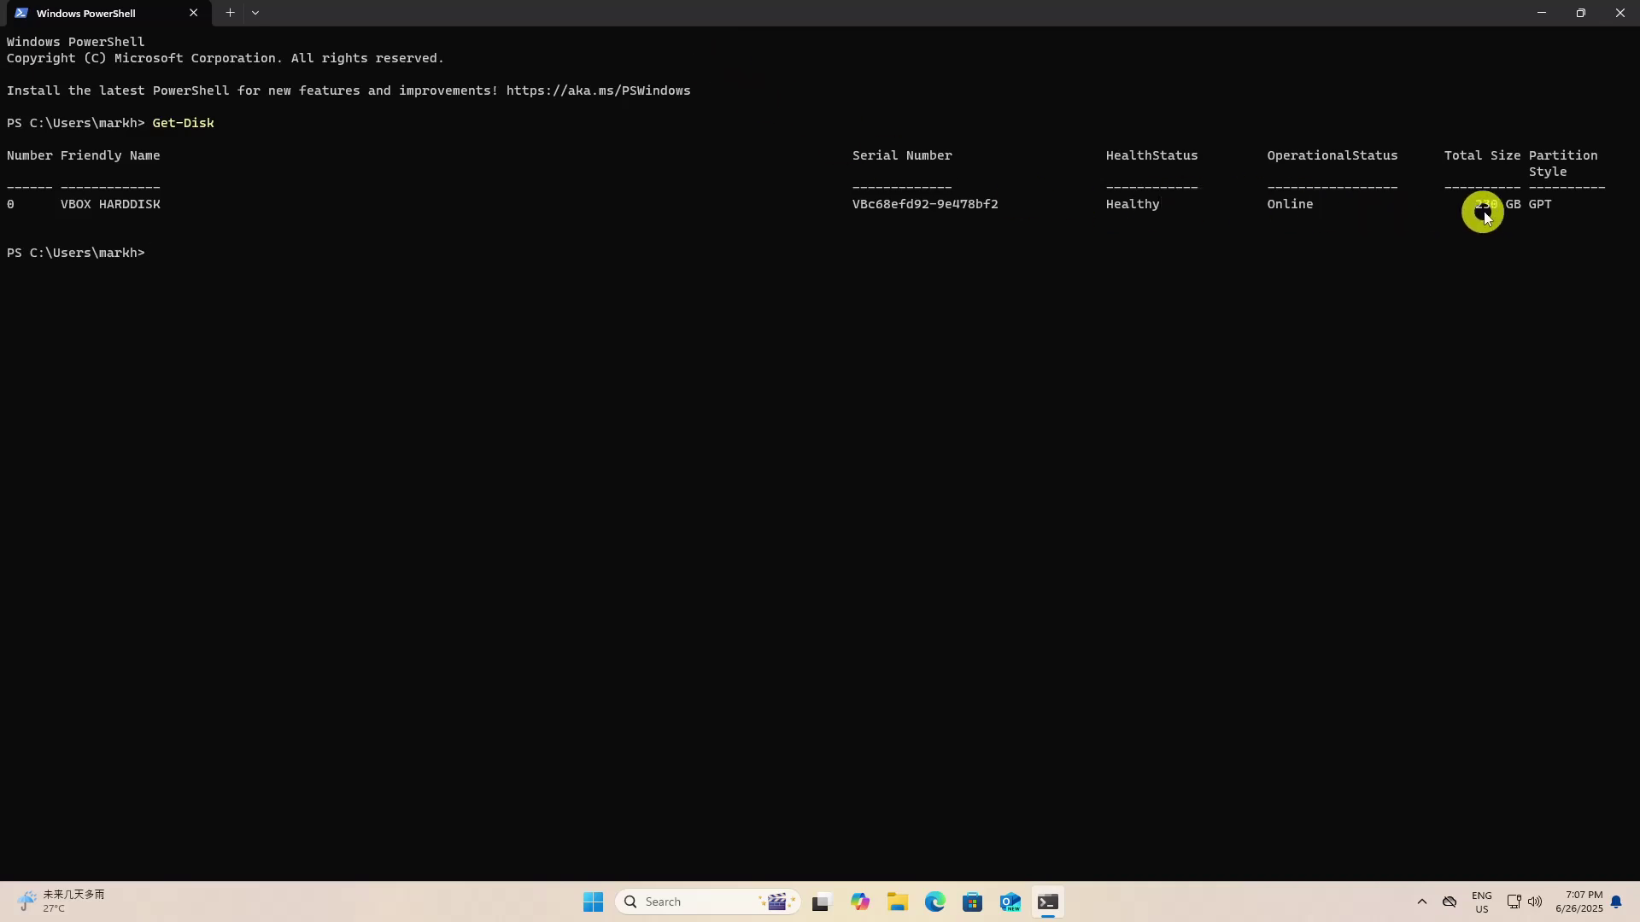
left_click_drag(1528, 203, 1555, 205)
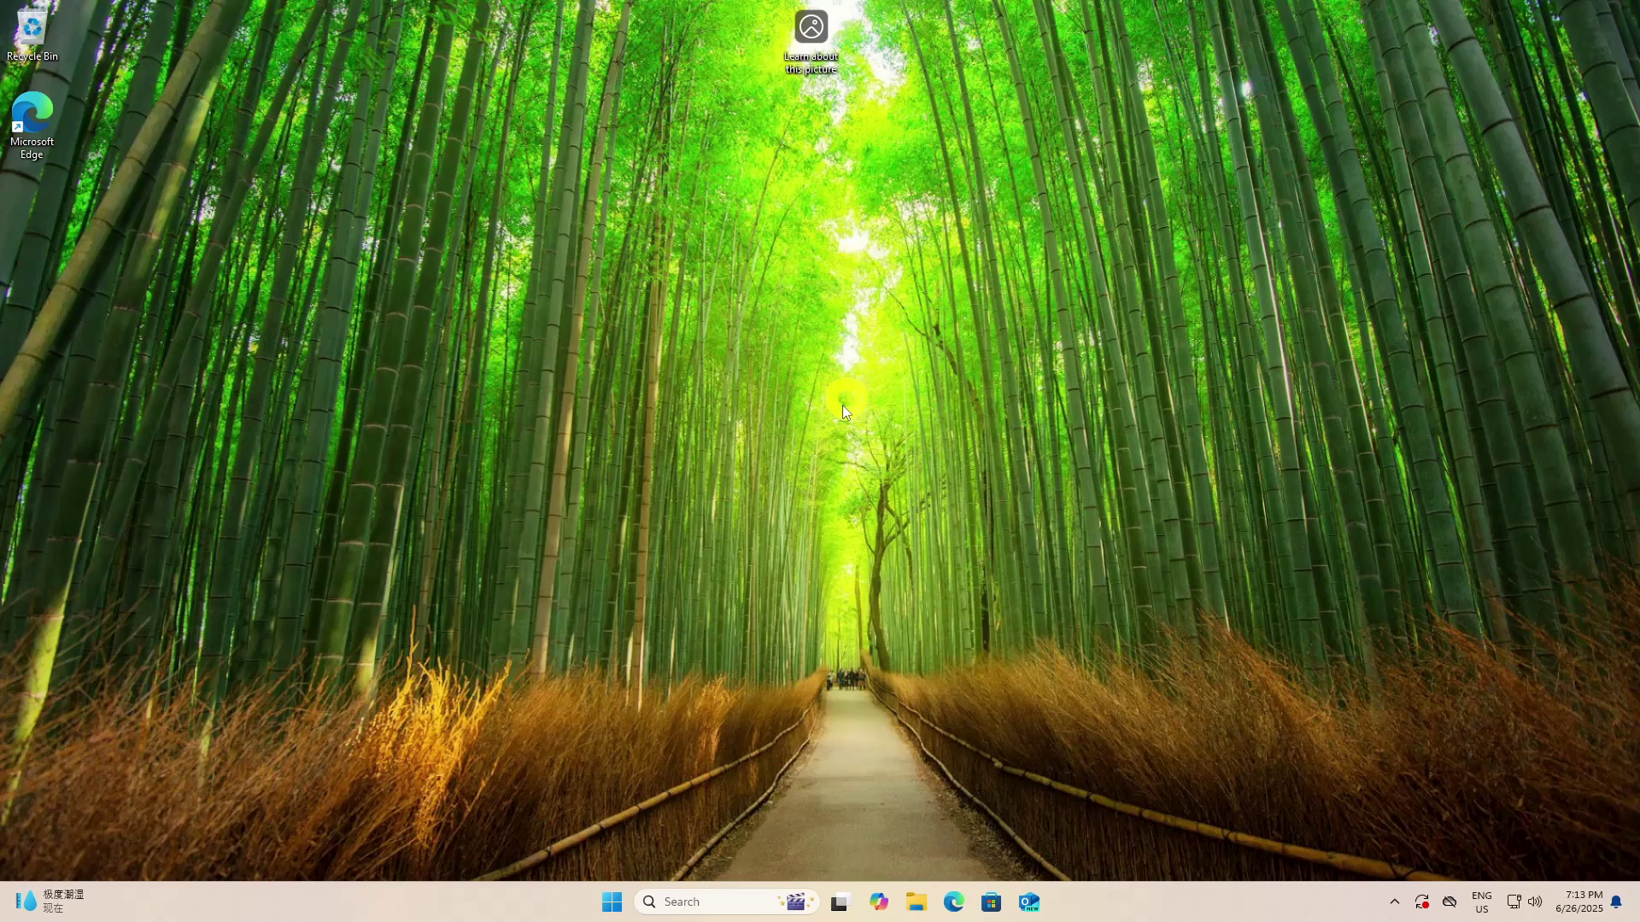
Open System Information and check the BIOS Mode row reads UEFI
left_click(613, 902)
type("system information")
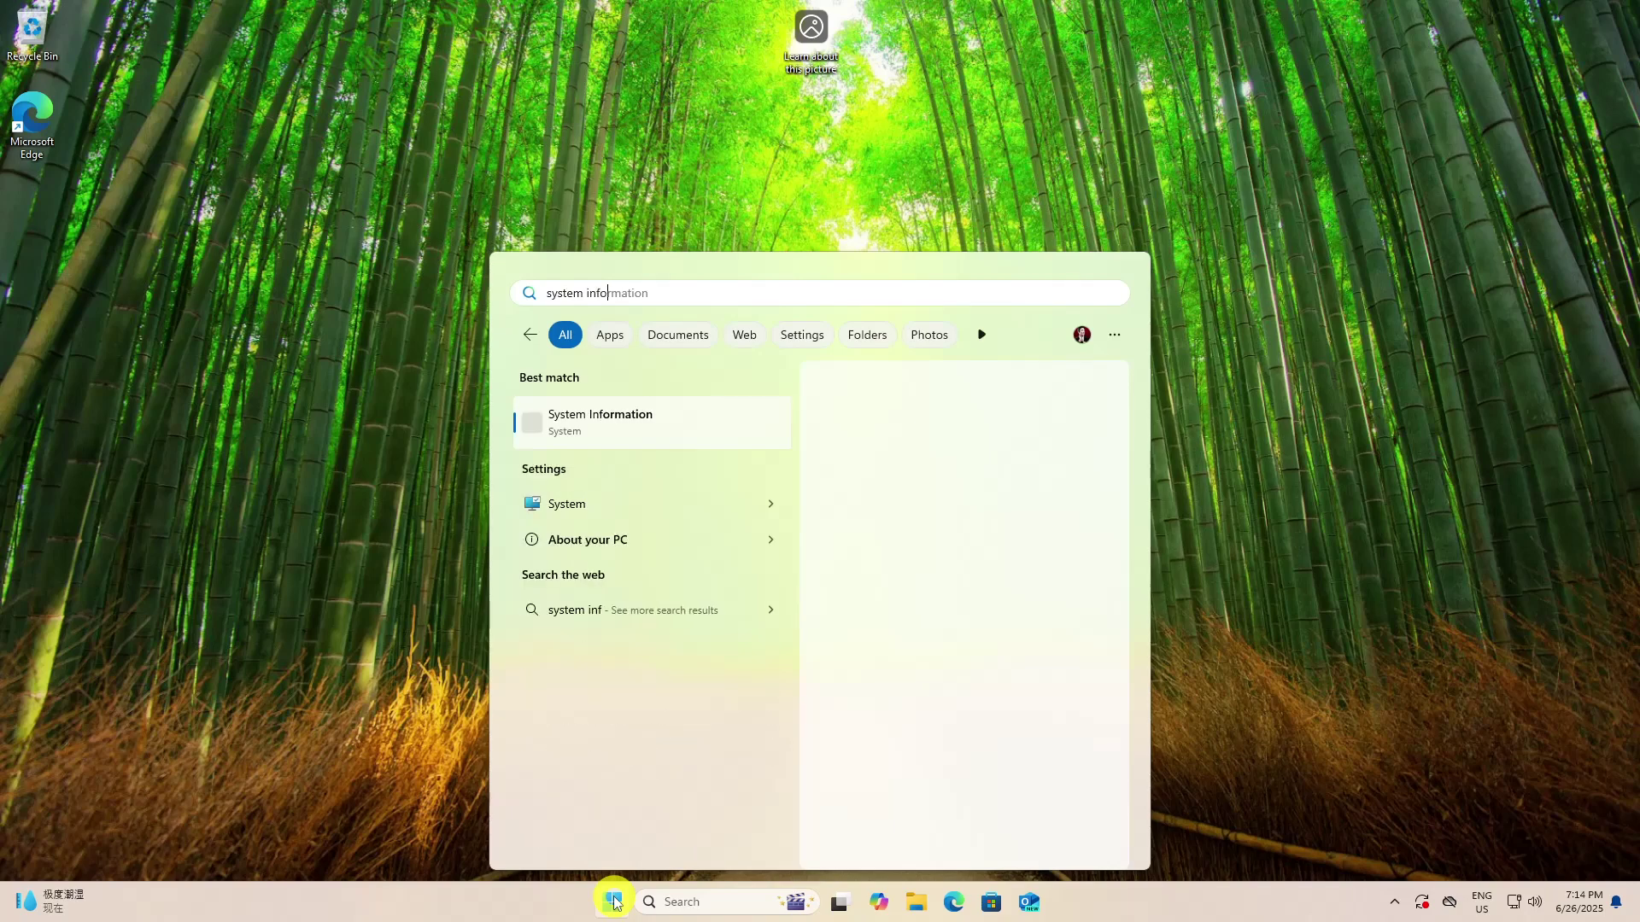
left_click(649, 427)
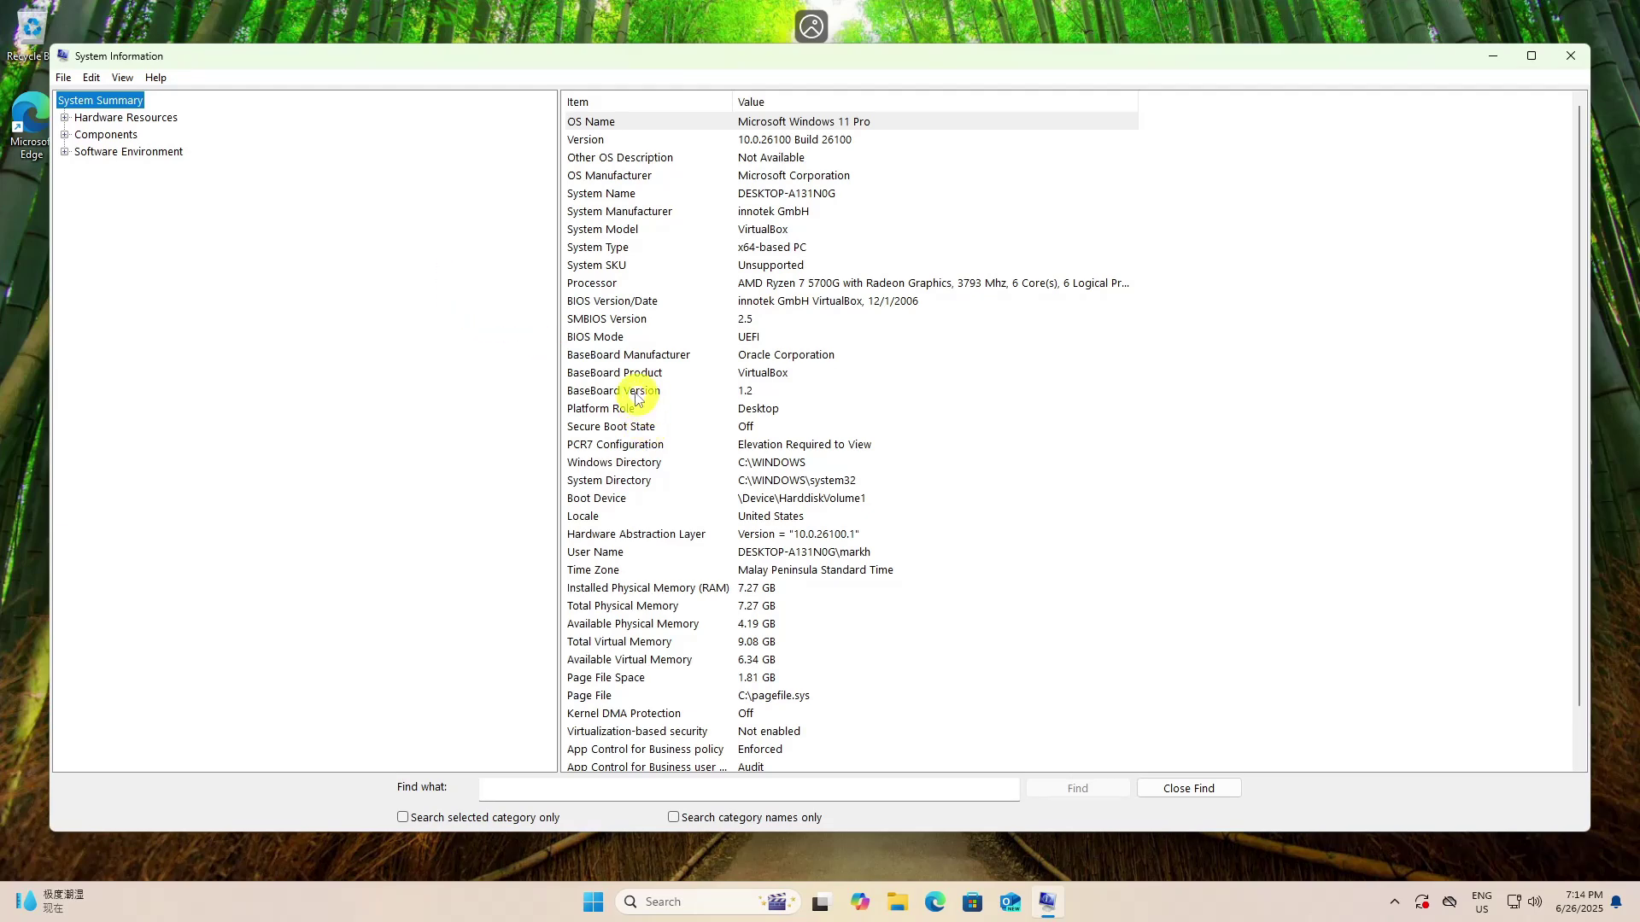
left_click(619, 340)
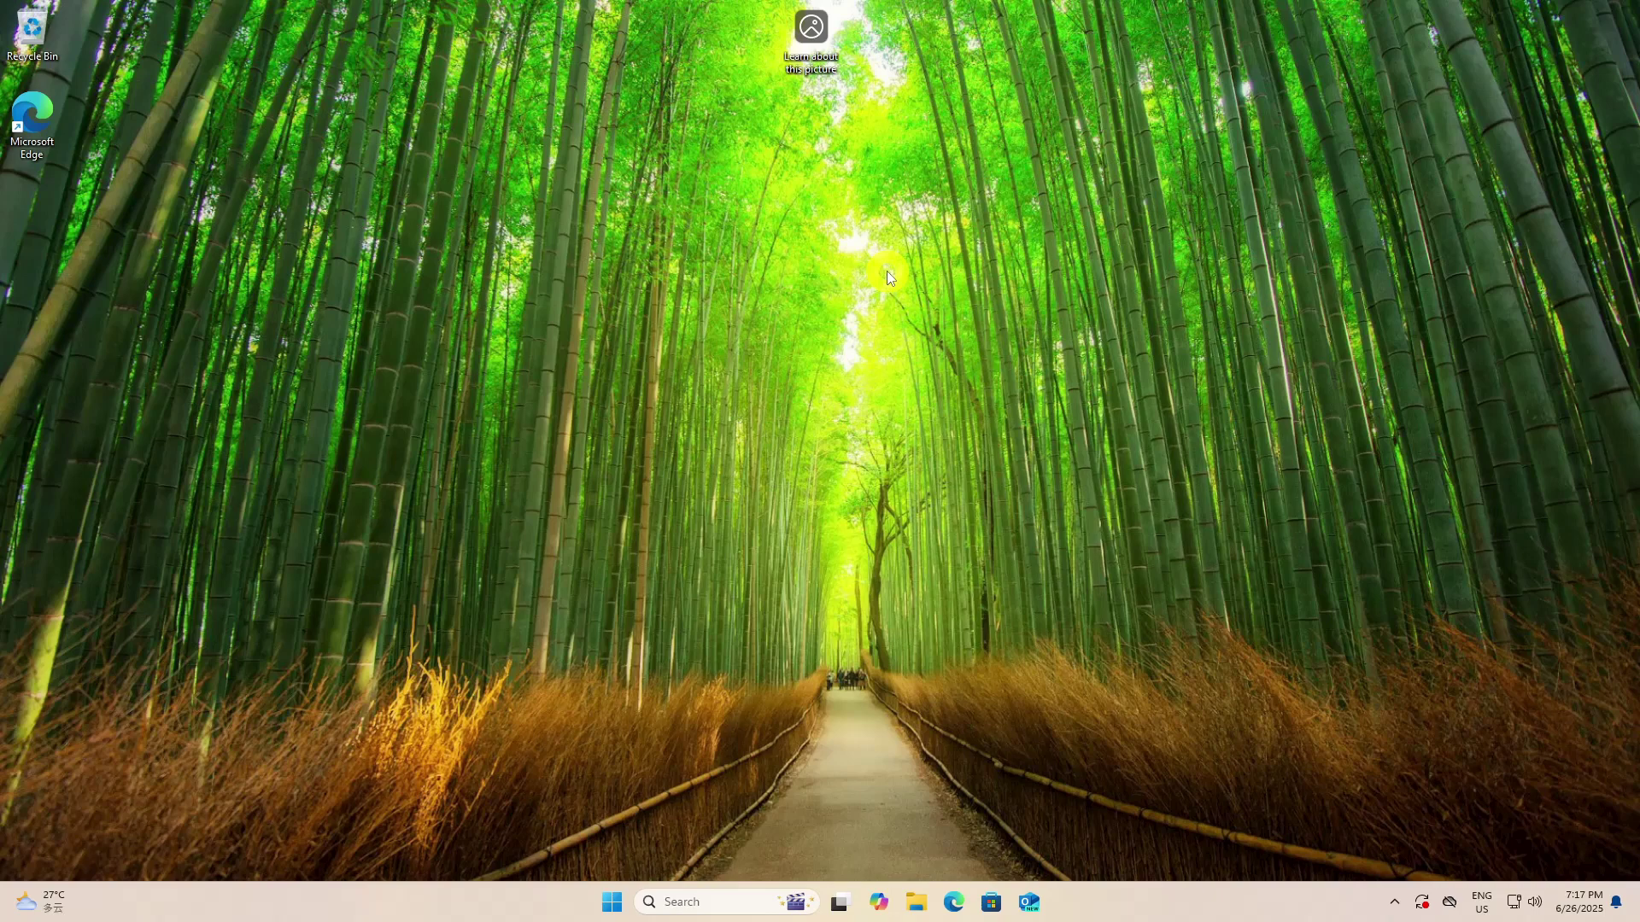
From the Settings Recovery page, restart now into Advanced startup and confirm the restart
left_click(612, 902)
left_click(943, 406)
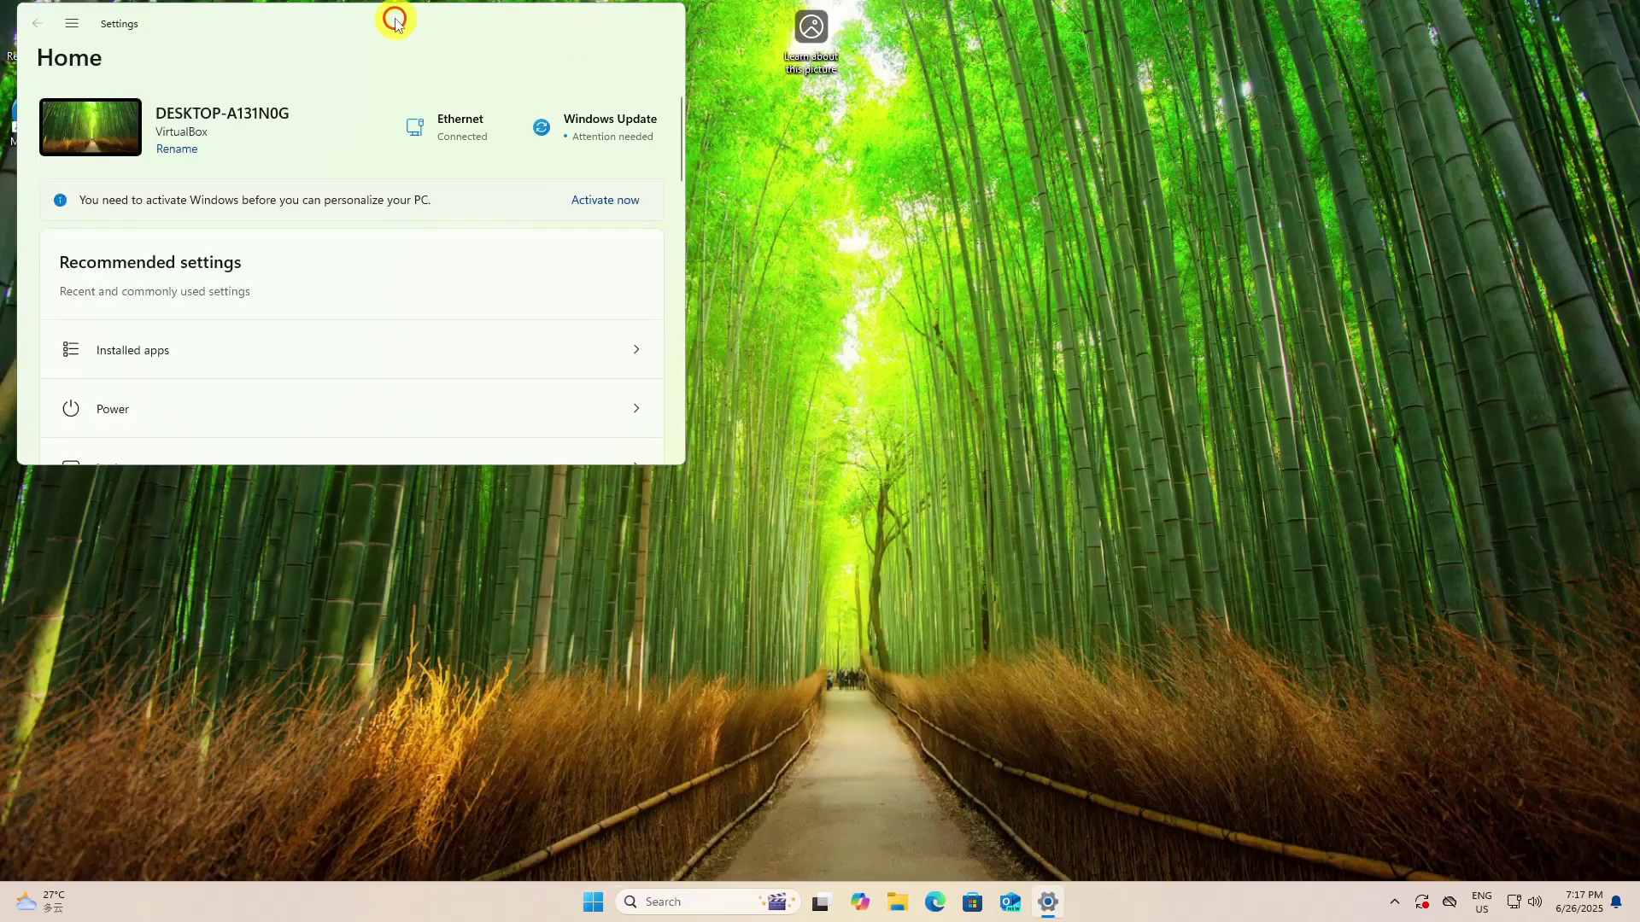
double_click(395, 21)
left_click(182, 131)
type("re")
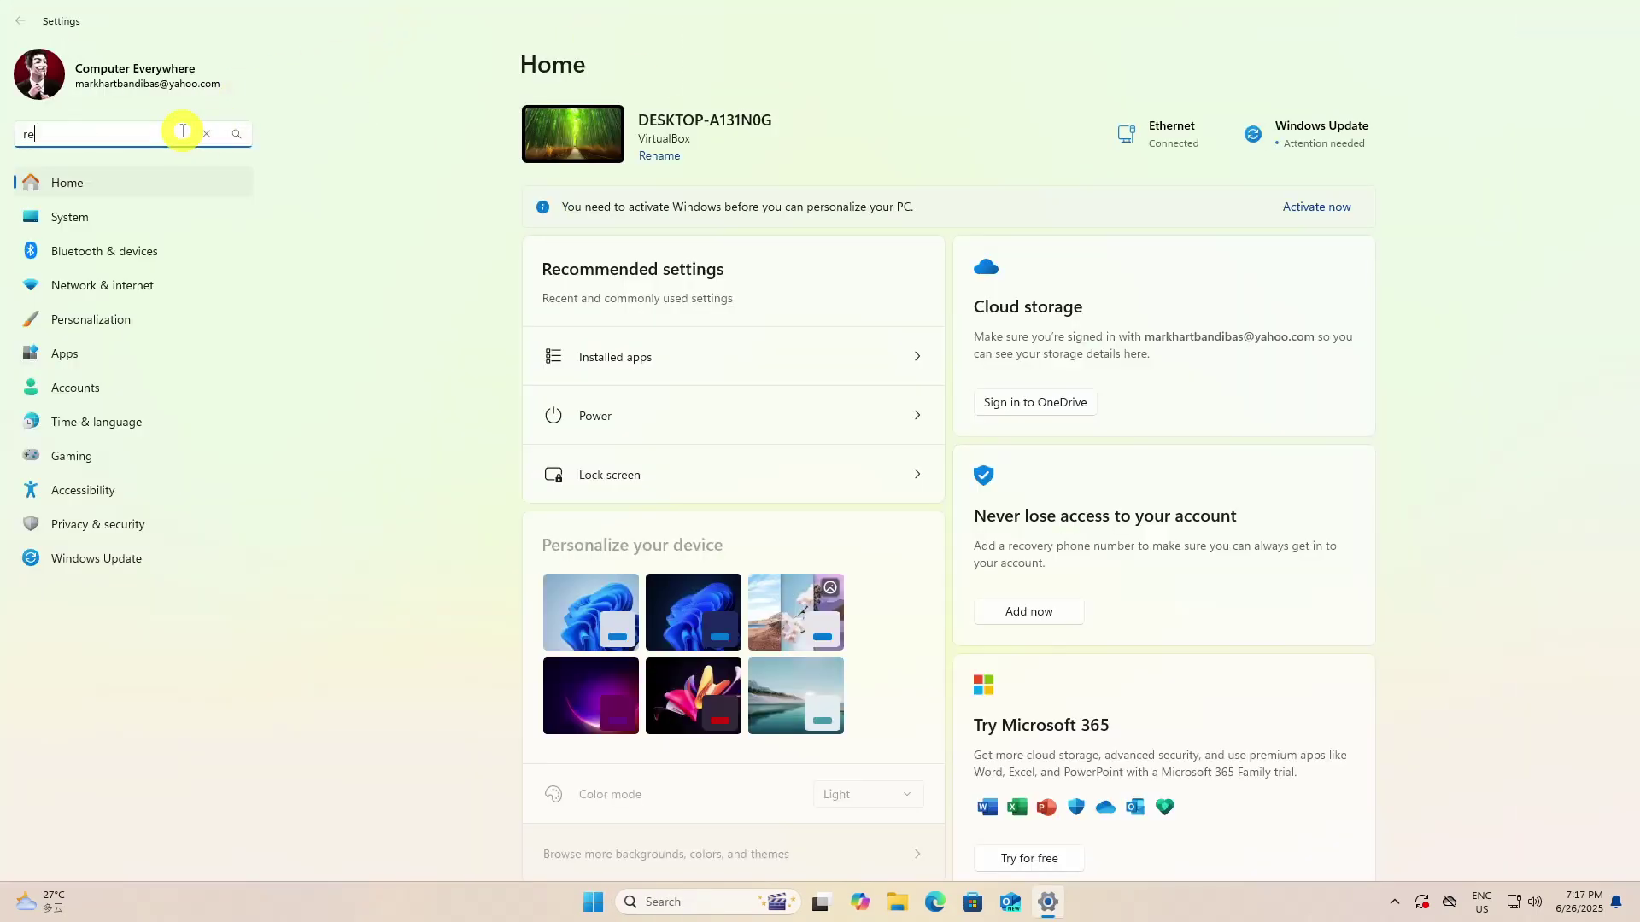
type("covery")
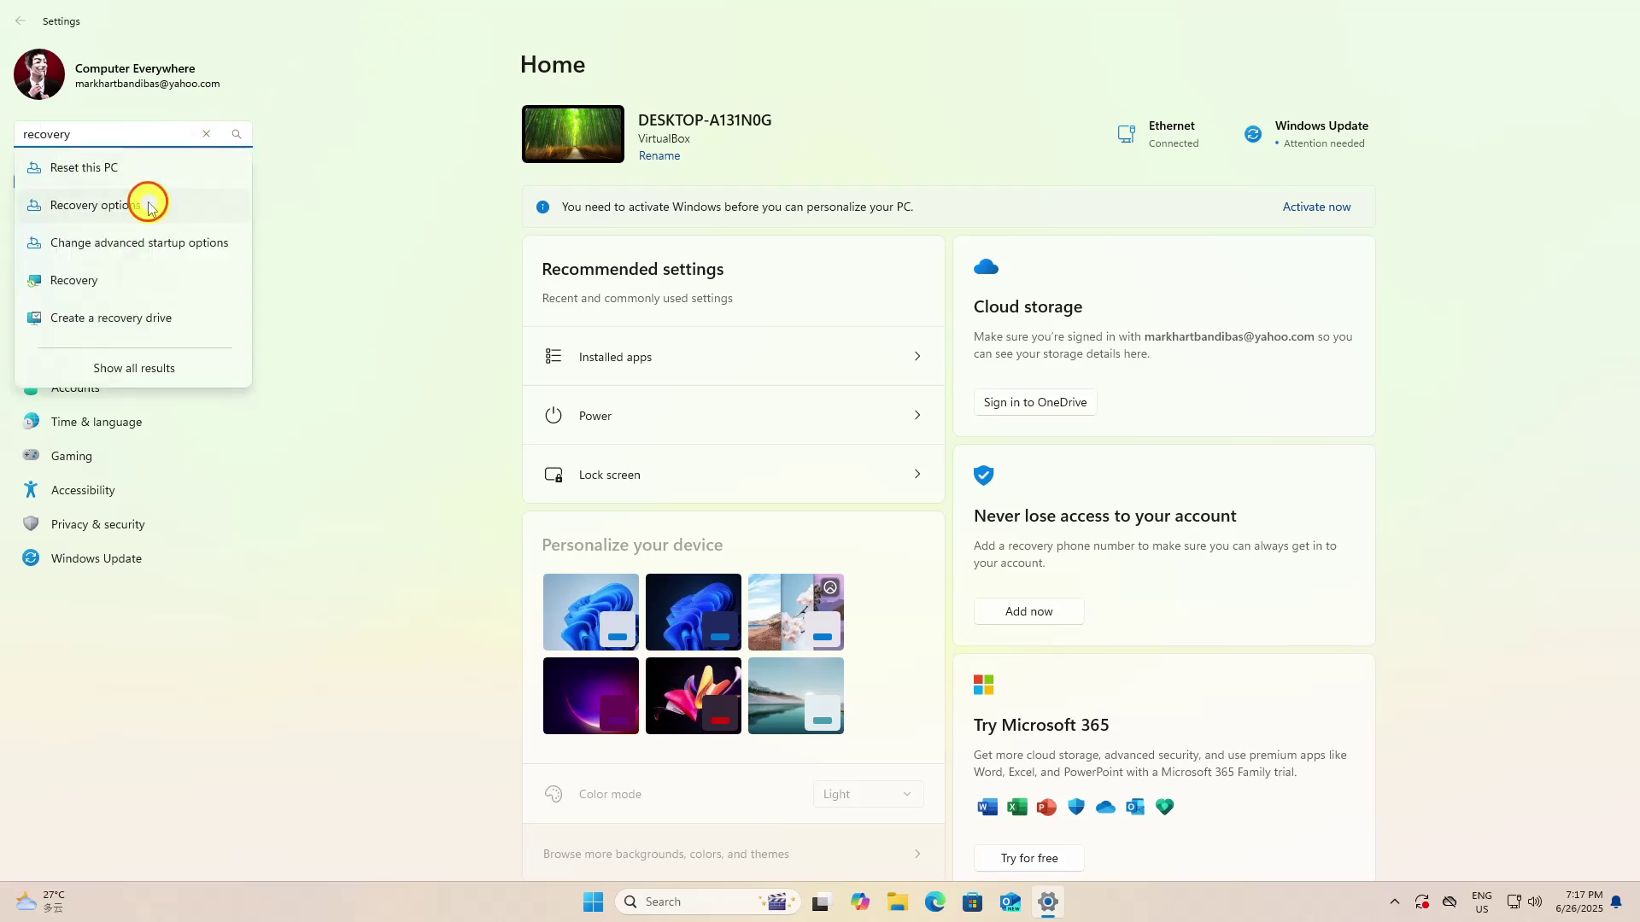
left_click(146, 205)
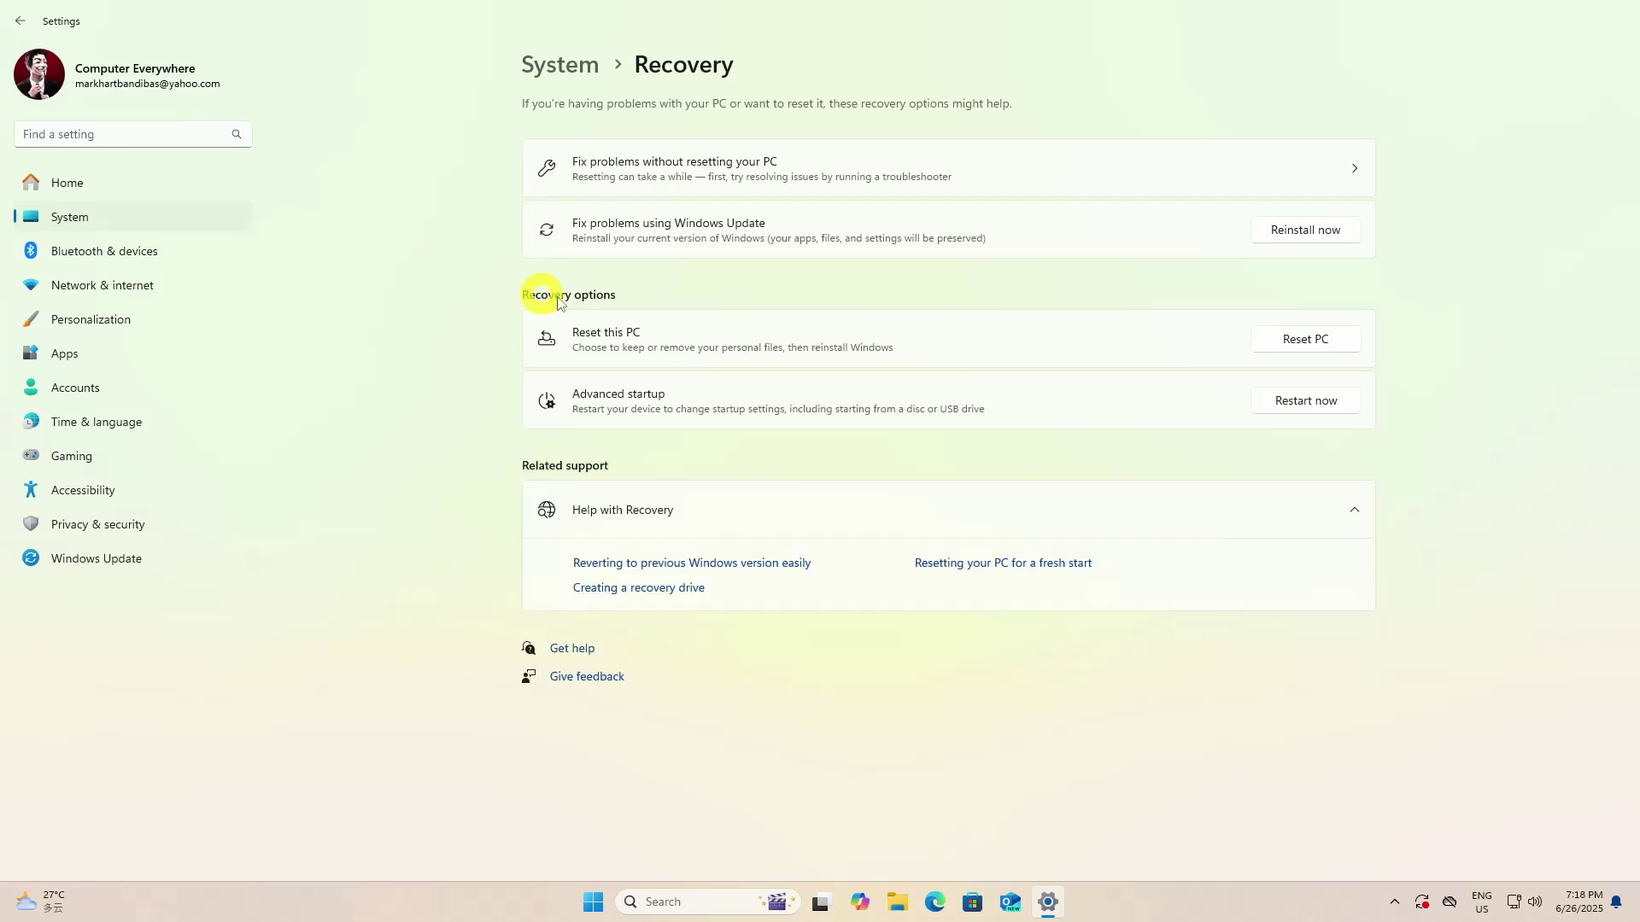
left_click(1324, 402)
left_click(749, 500)
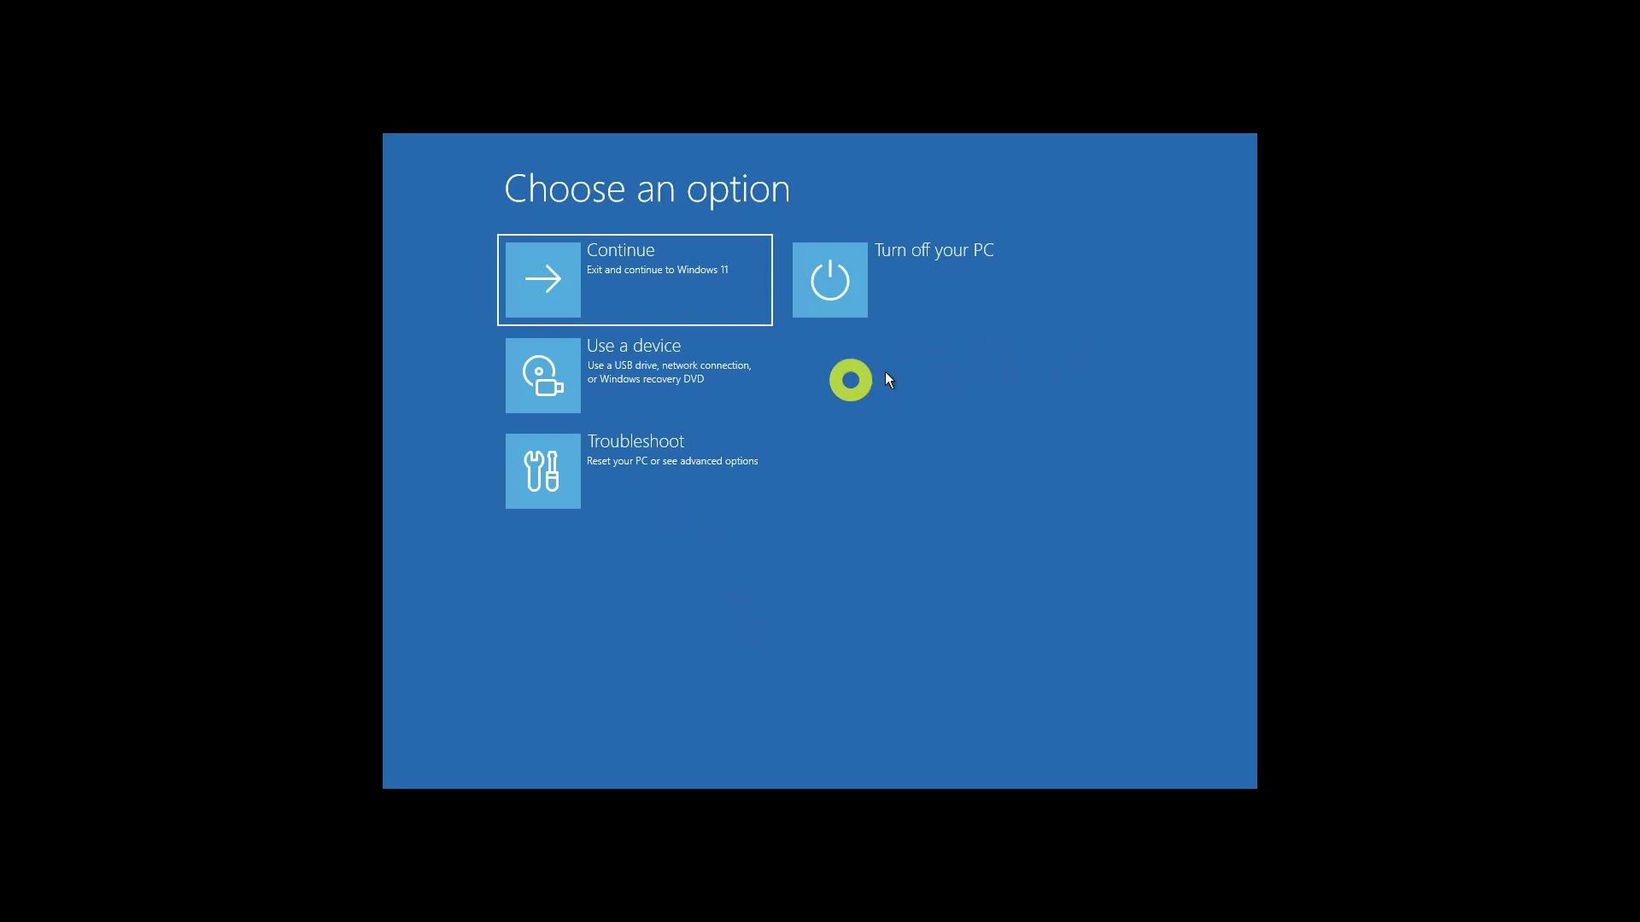
Go to Troubleshoot > Advanced options > UEFI Firmware Settings and restart into firmware
left_click(686, 478)
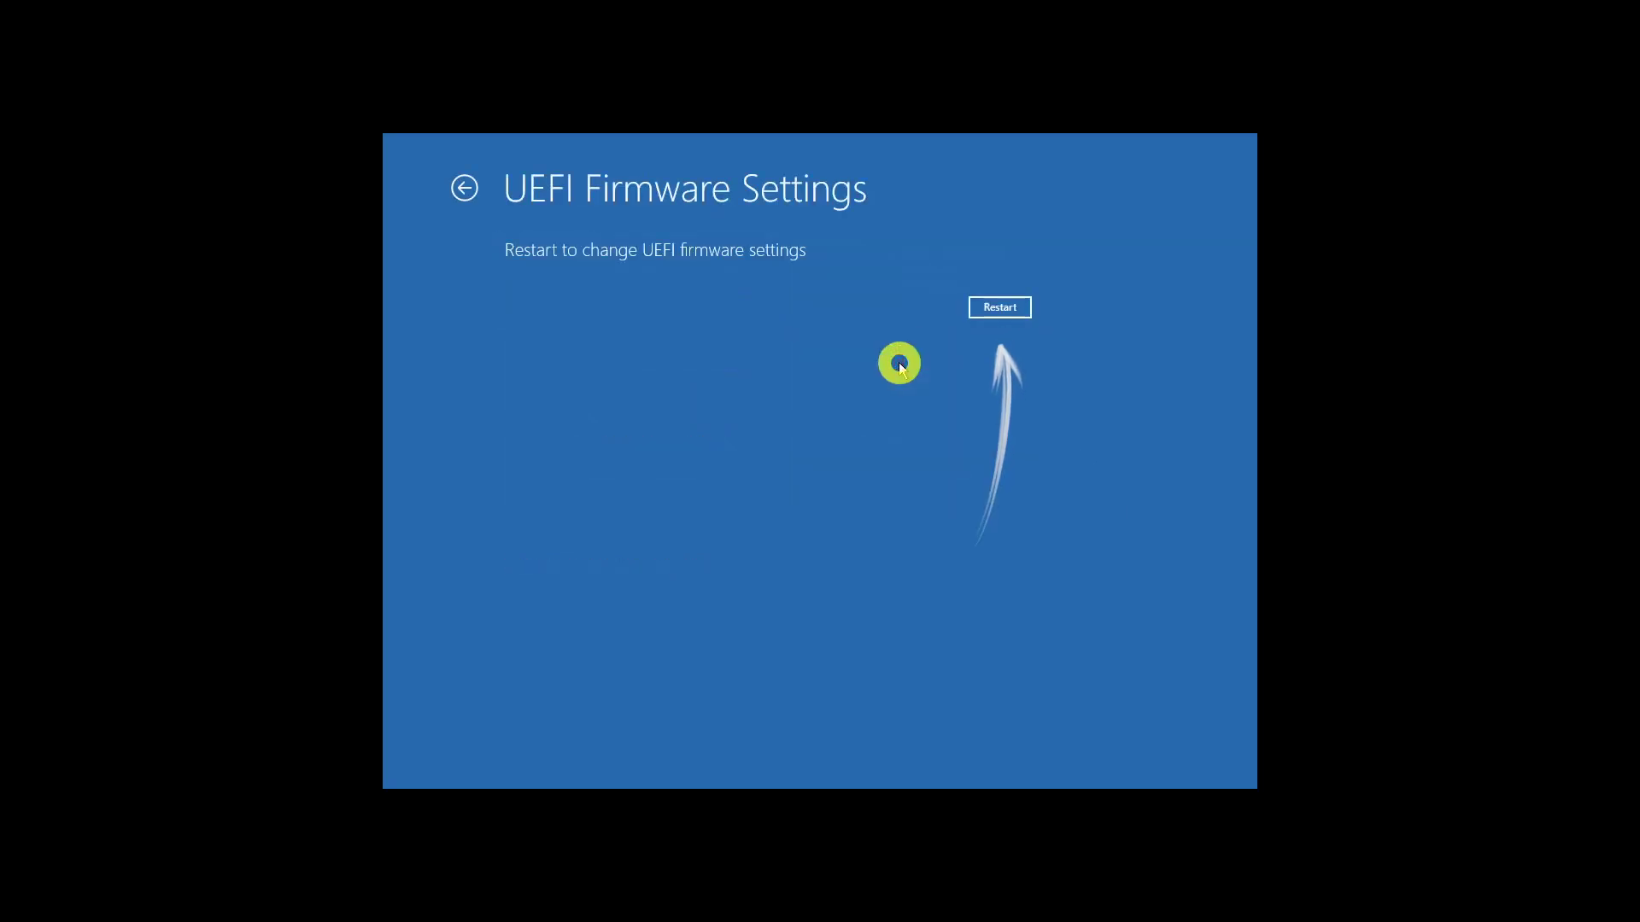
left_click(990, 311)
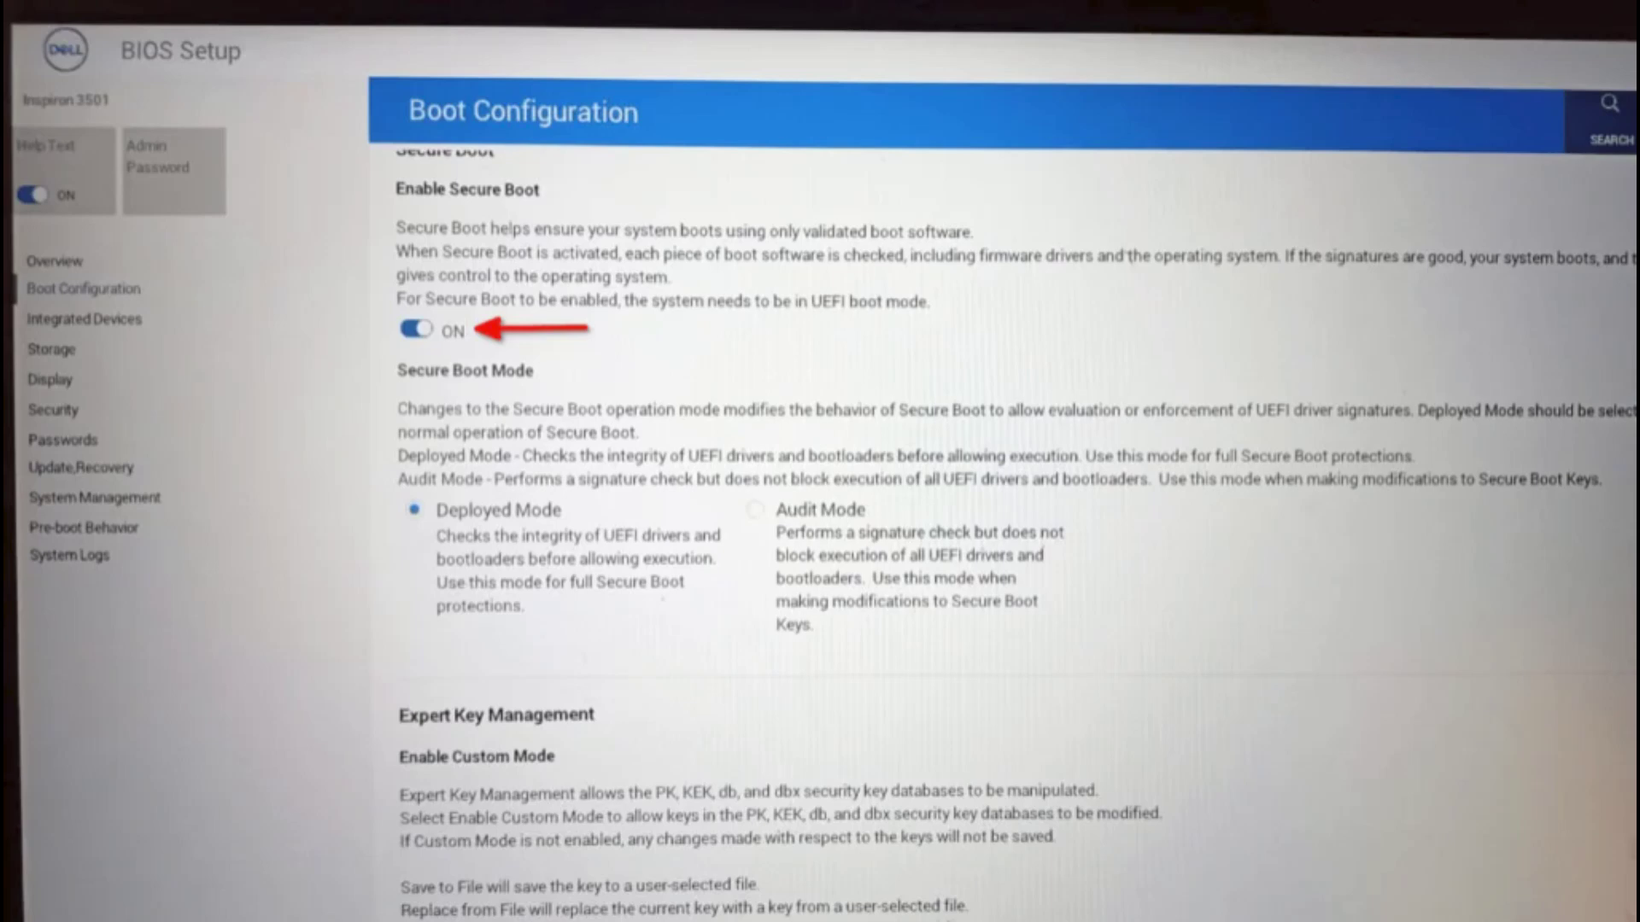
Switch off Enable Secure Boot in the Boot Configuration page
left_click(416, 330)
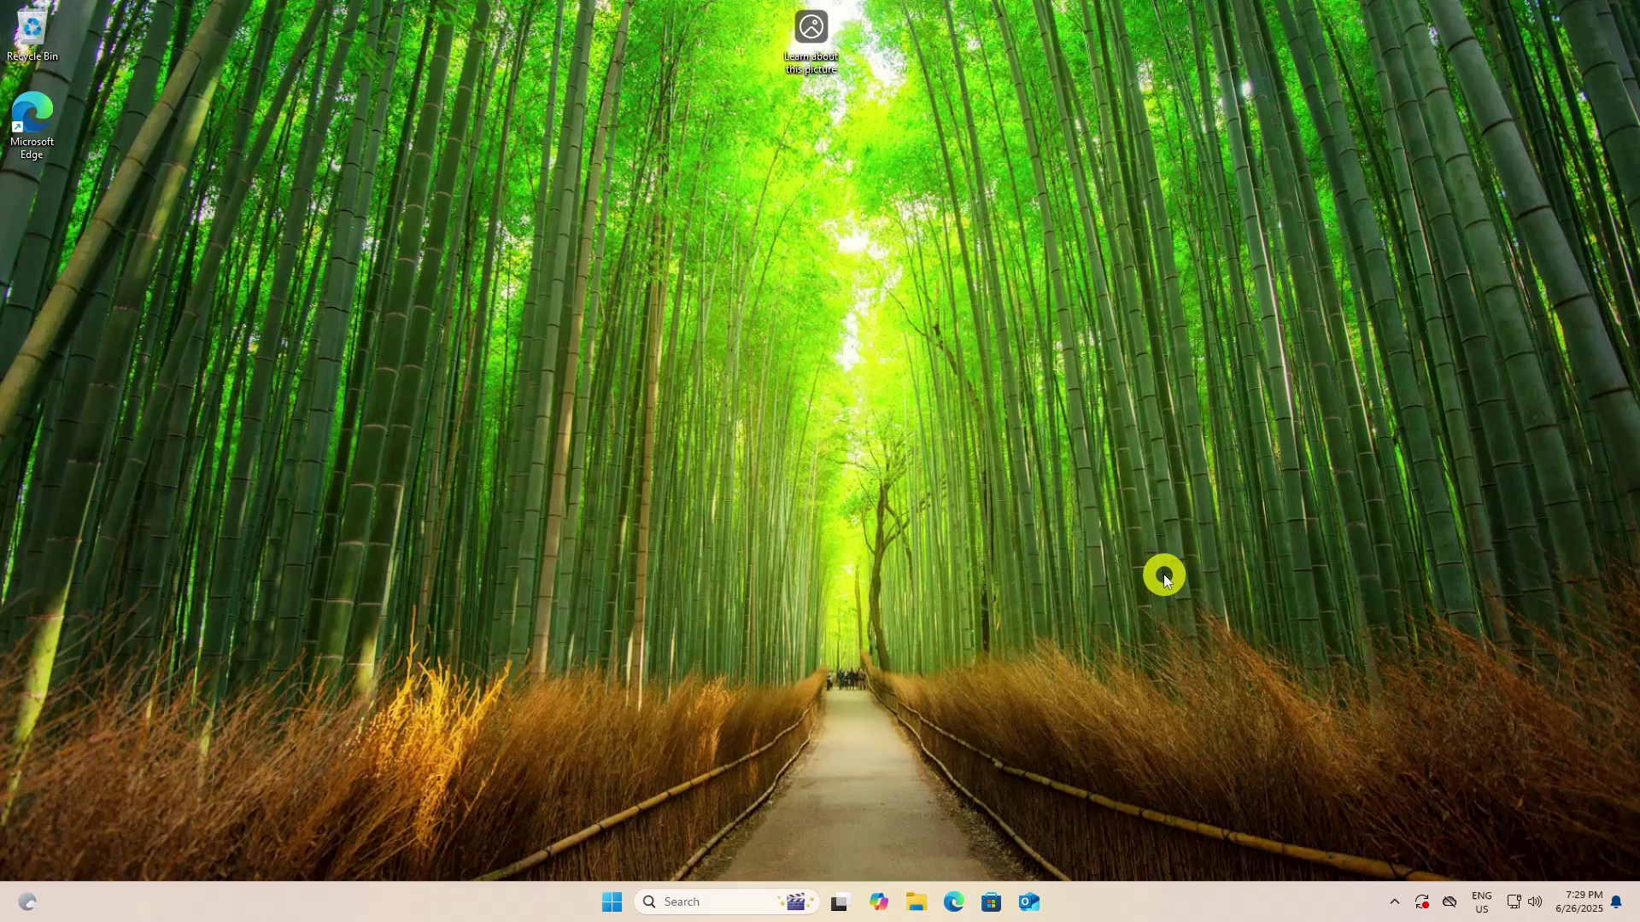
Launch msinfo32 from Run and verify Secure Boot State shows Off
key("super+r")
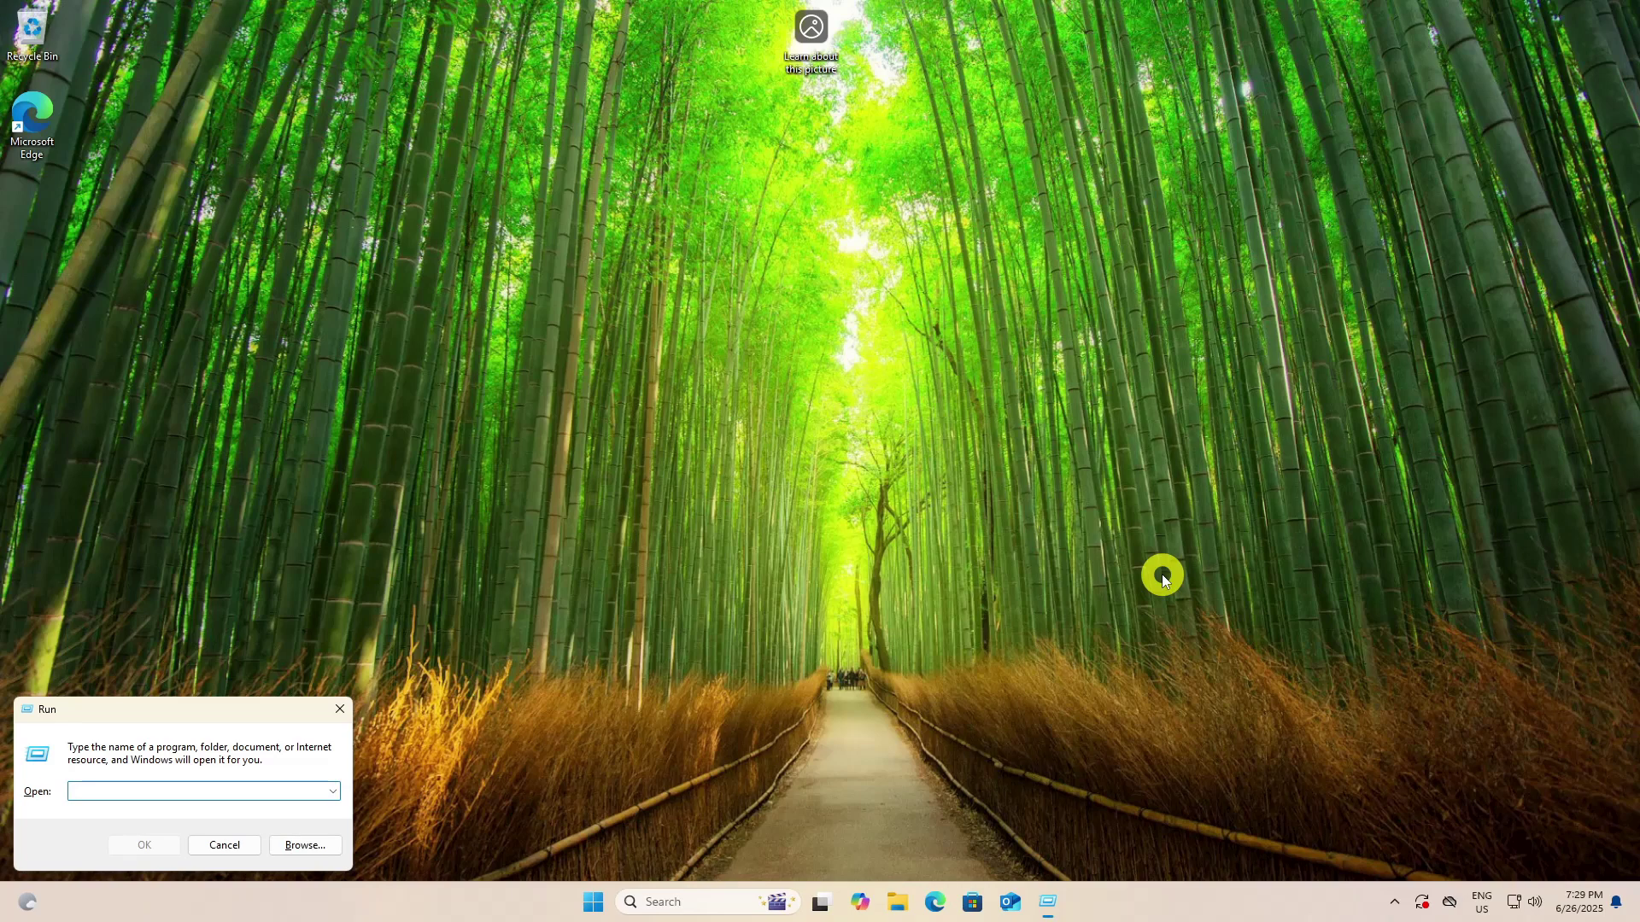
type("msinfo32")
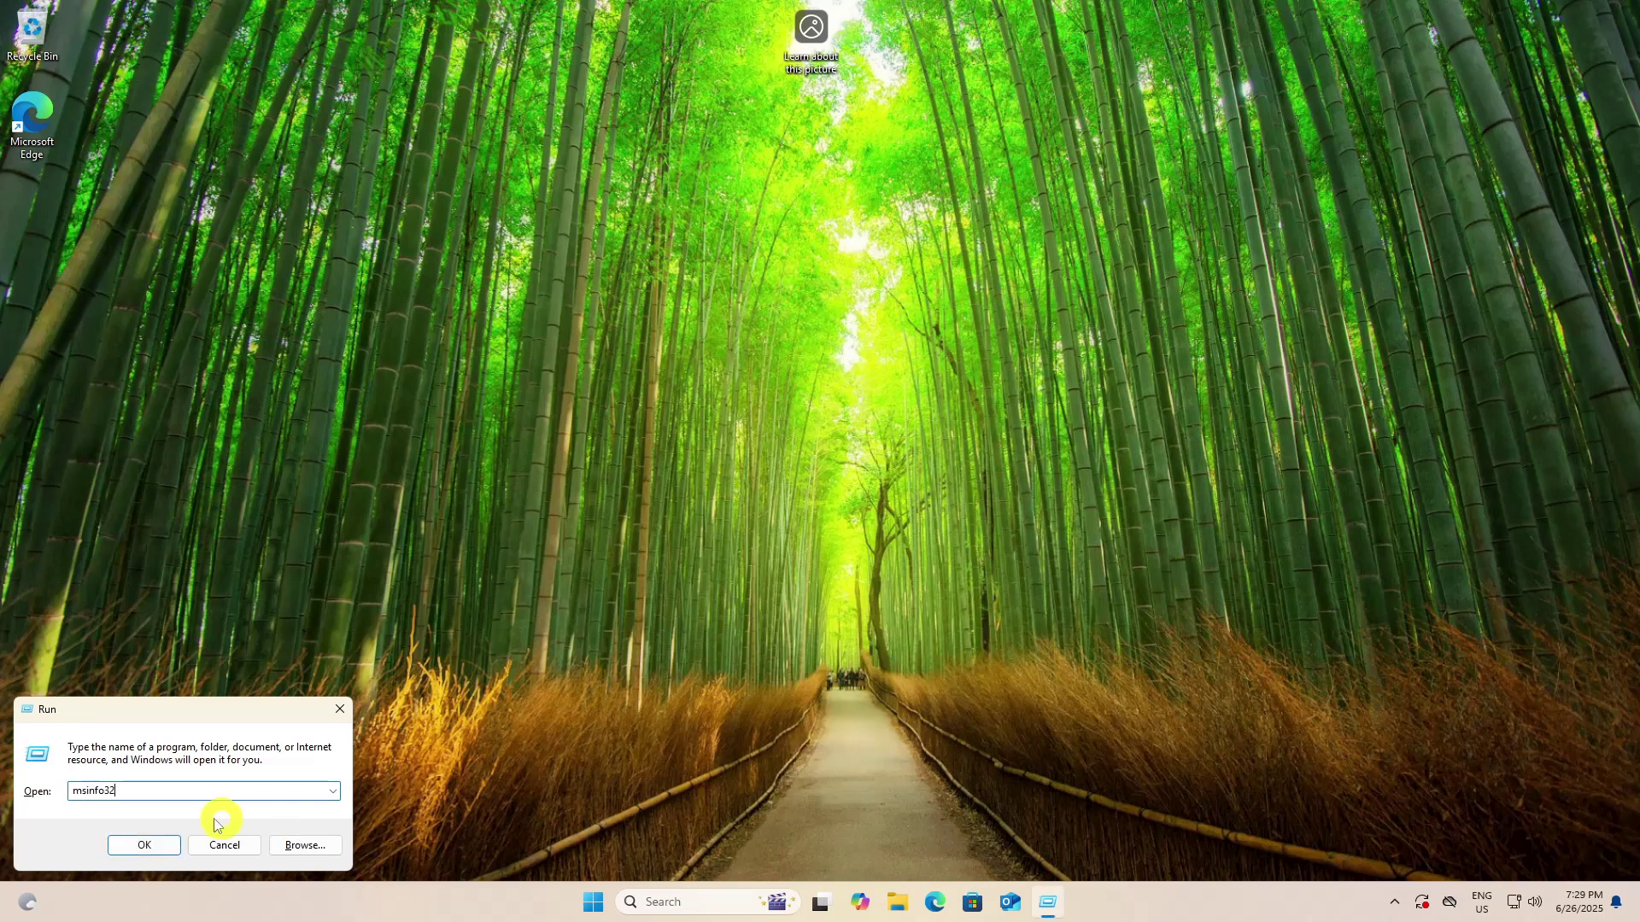
left_click(139, 846)
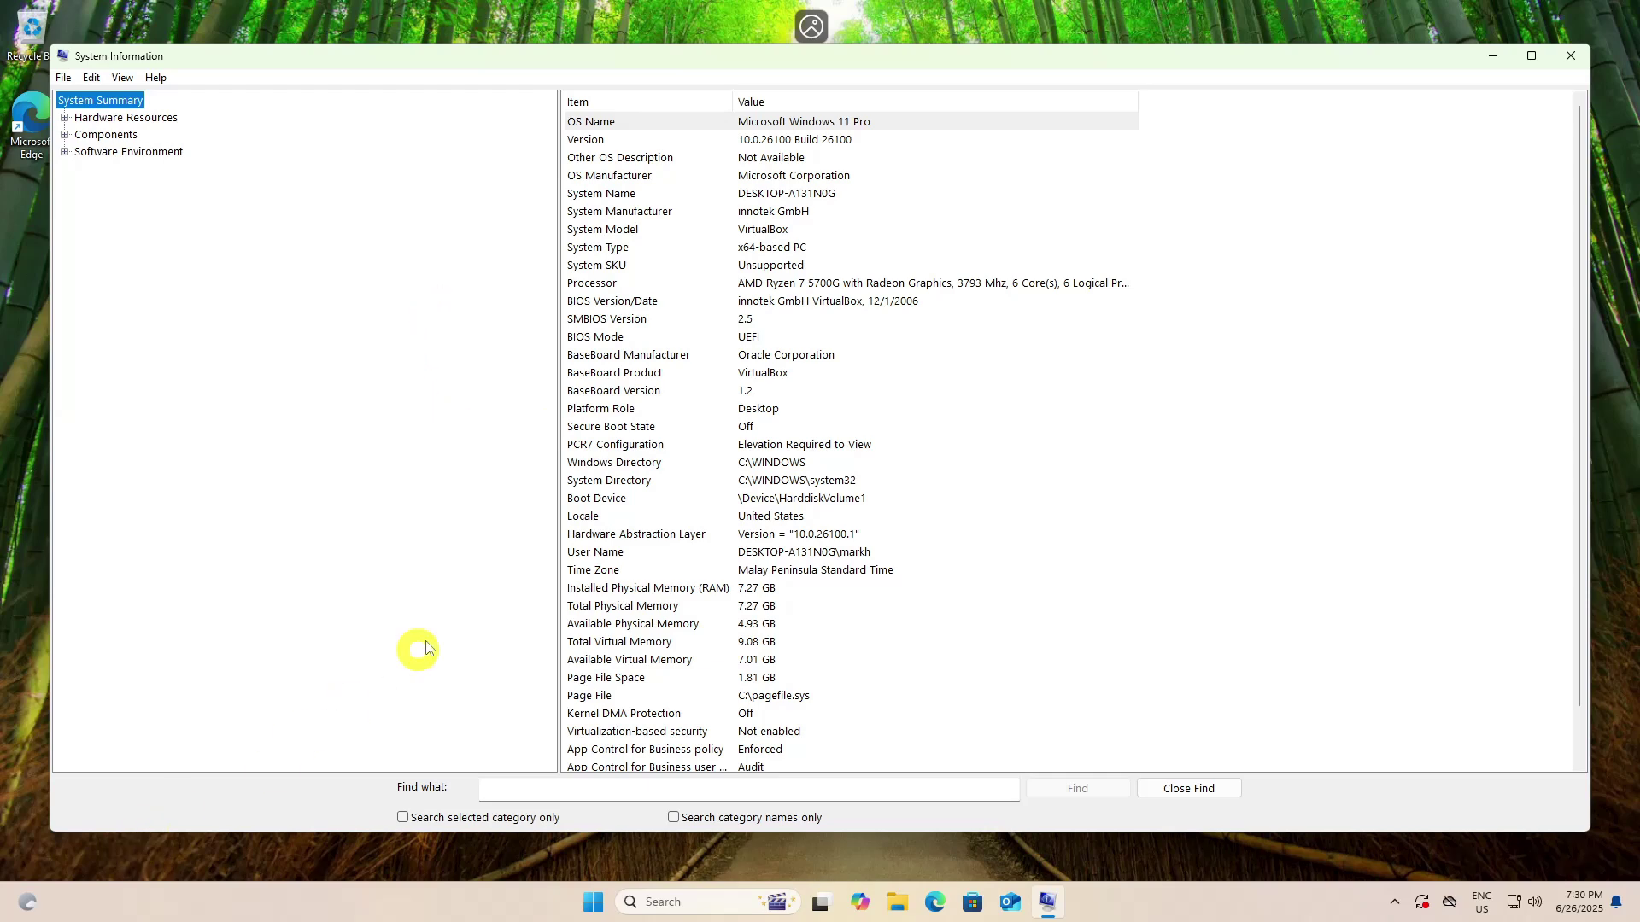
left_click(649, 426)
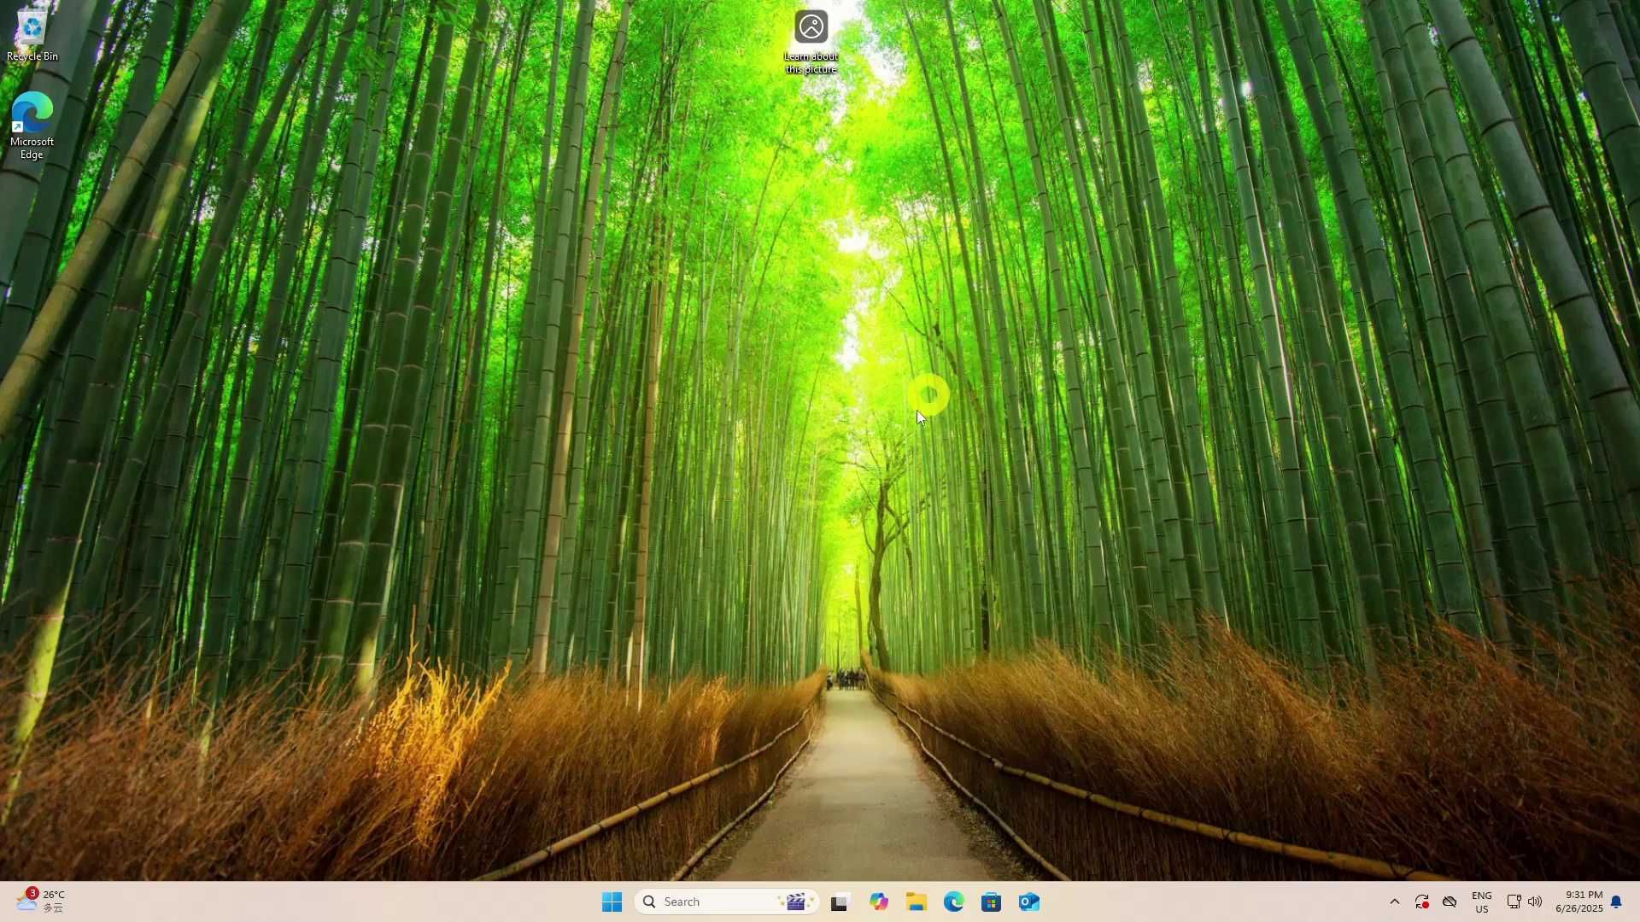
Turn off BitLocker on drive C: from Manage BitLocker and dismiss the decryption-complete message
left_click(606, 903)
type("device encryption")
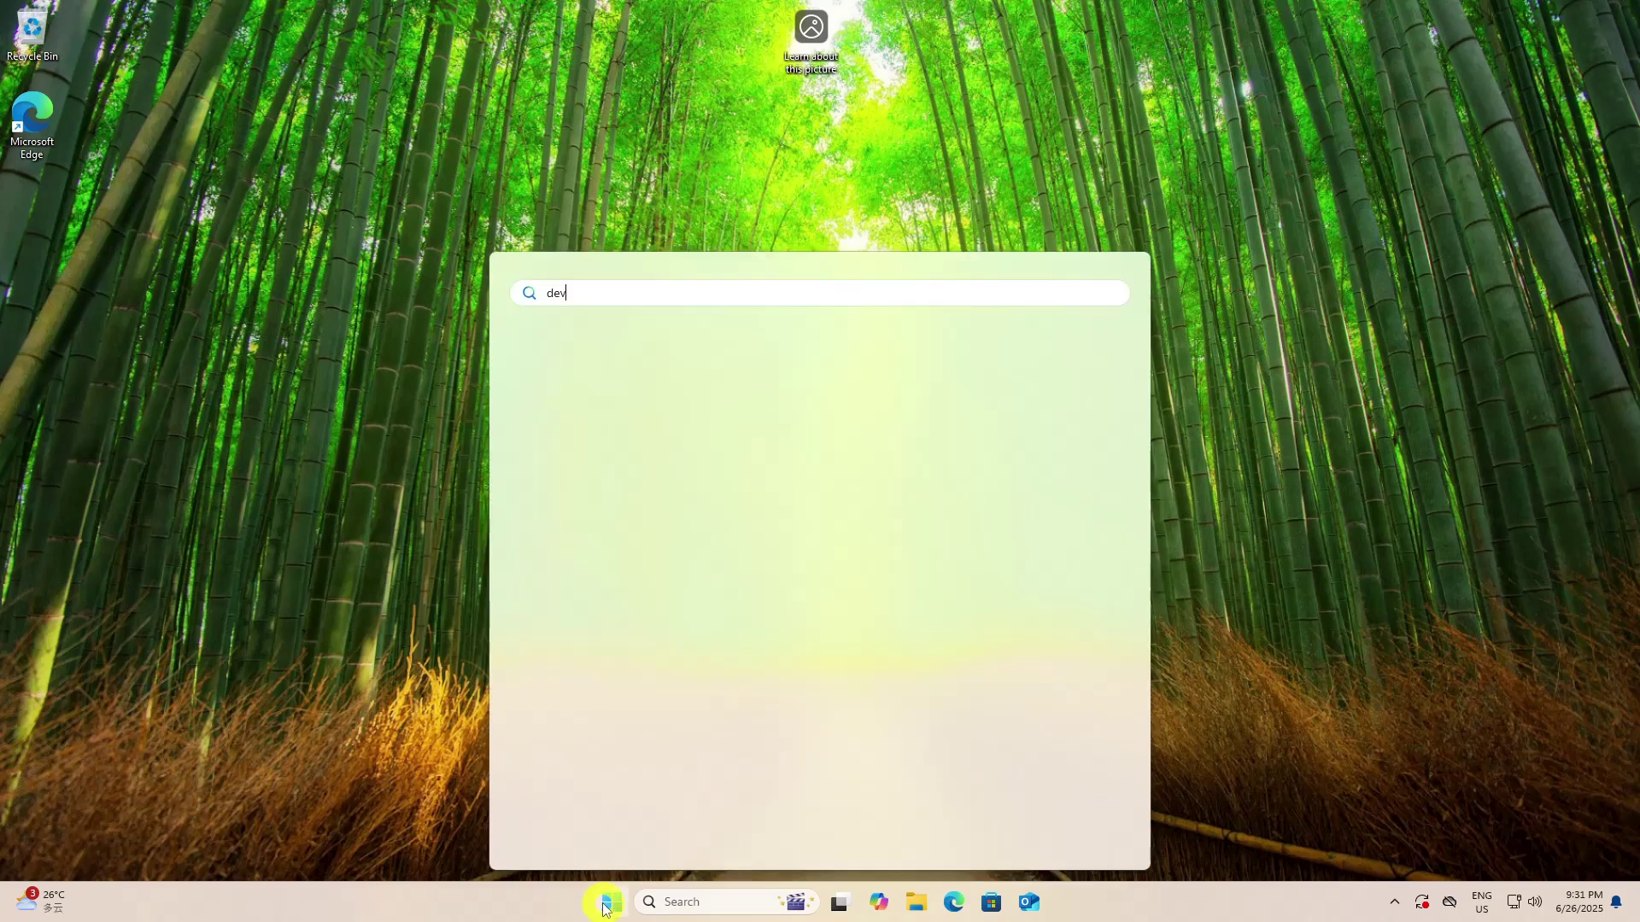
left_click(651, 421)
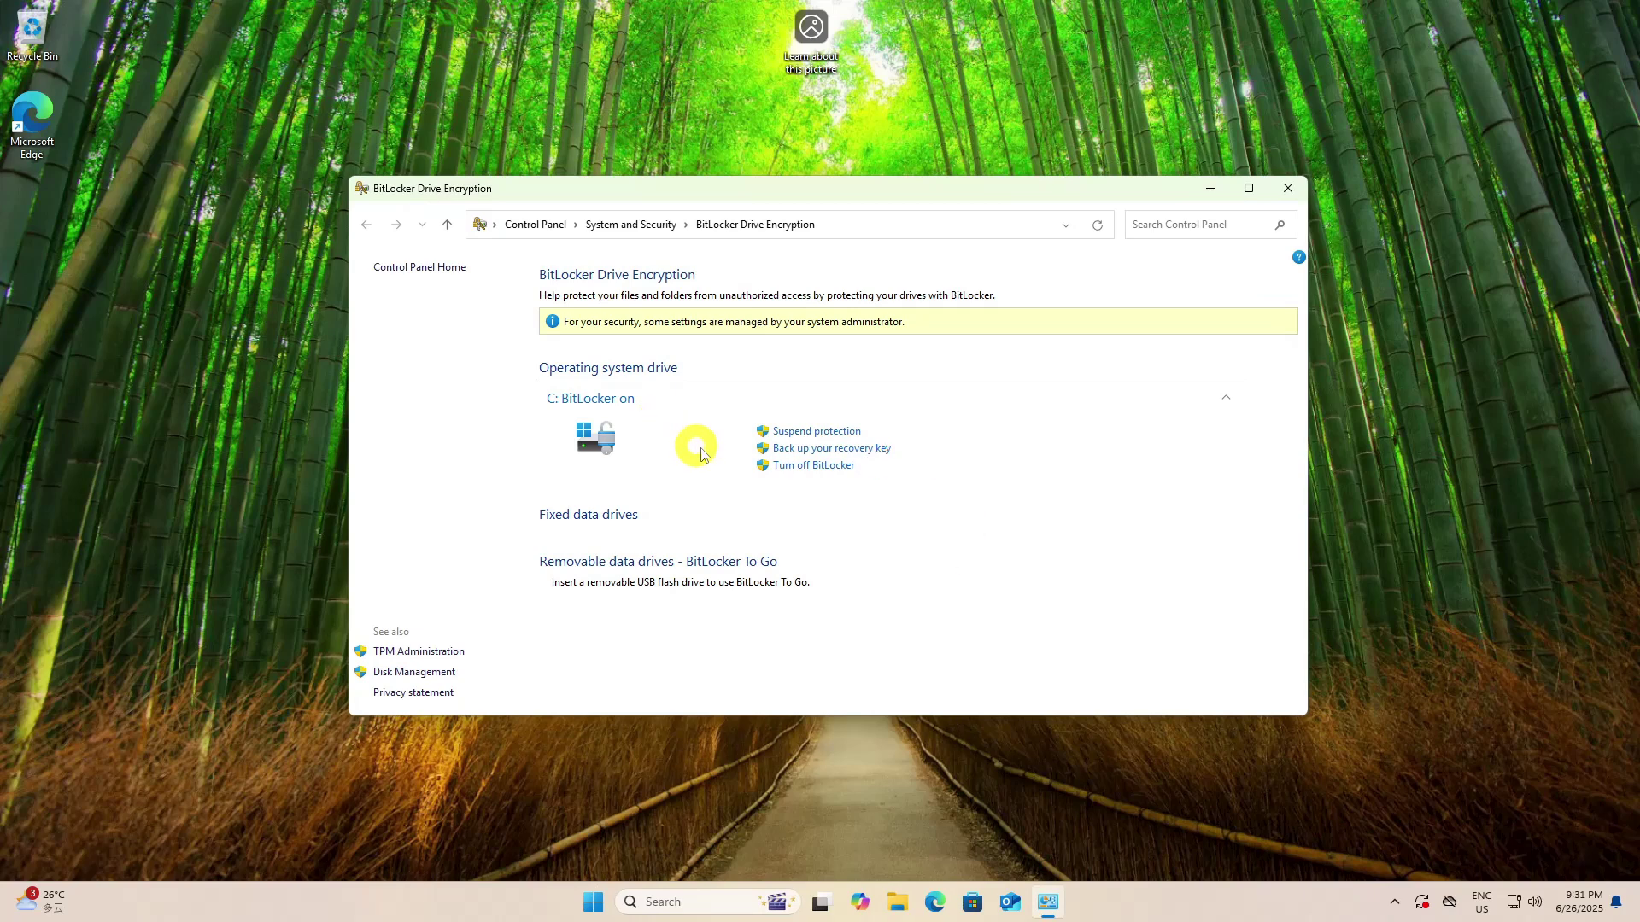
left_click(790, 466)
left_click(836, 504)
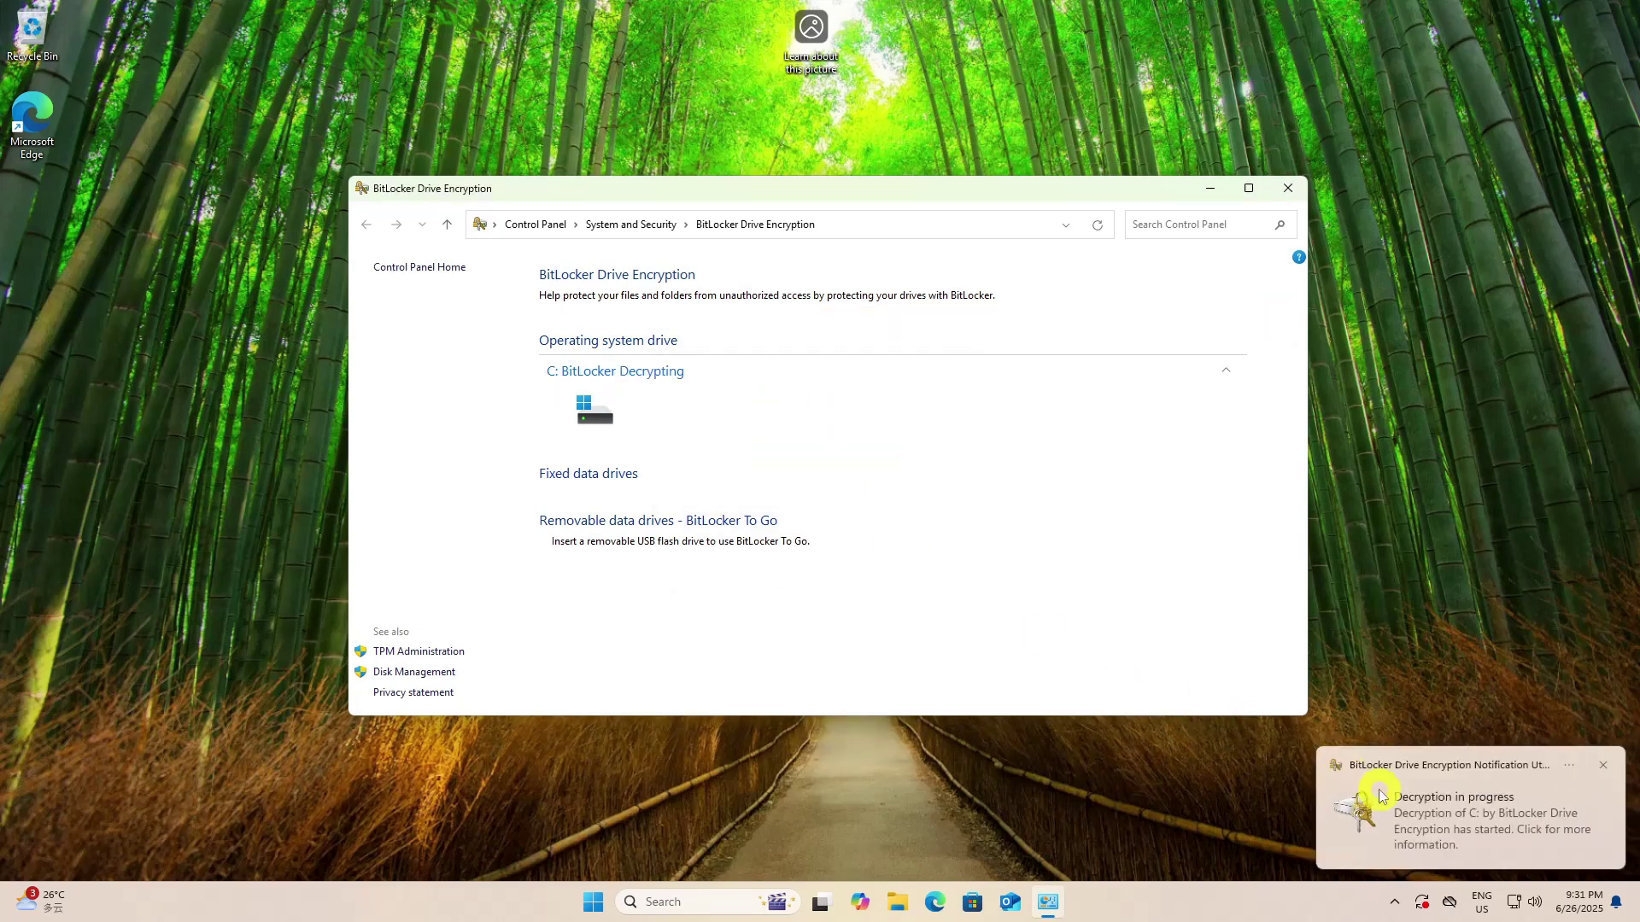
left_click(1381, 796)
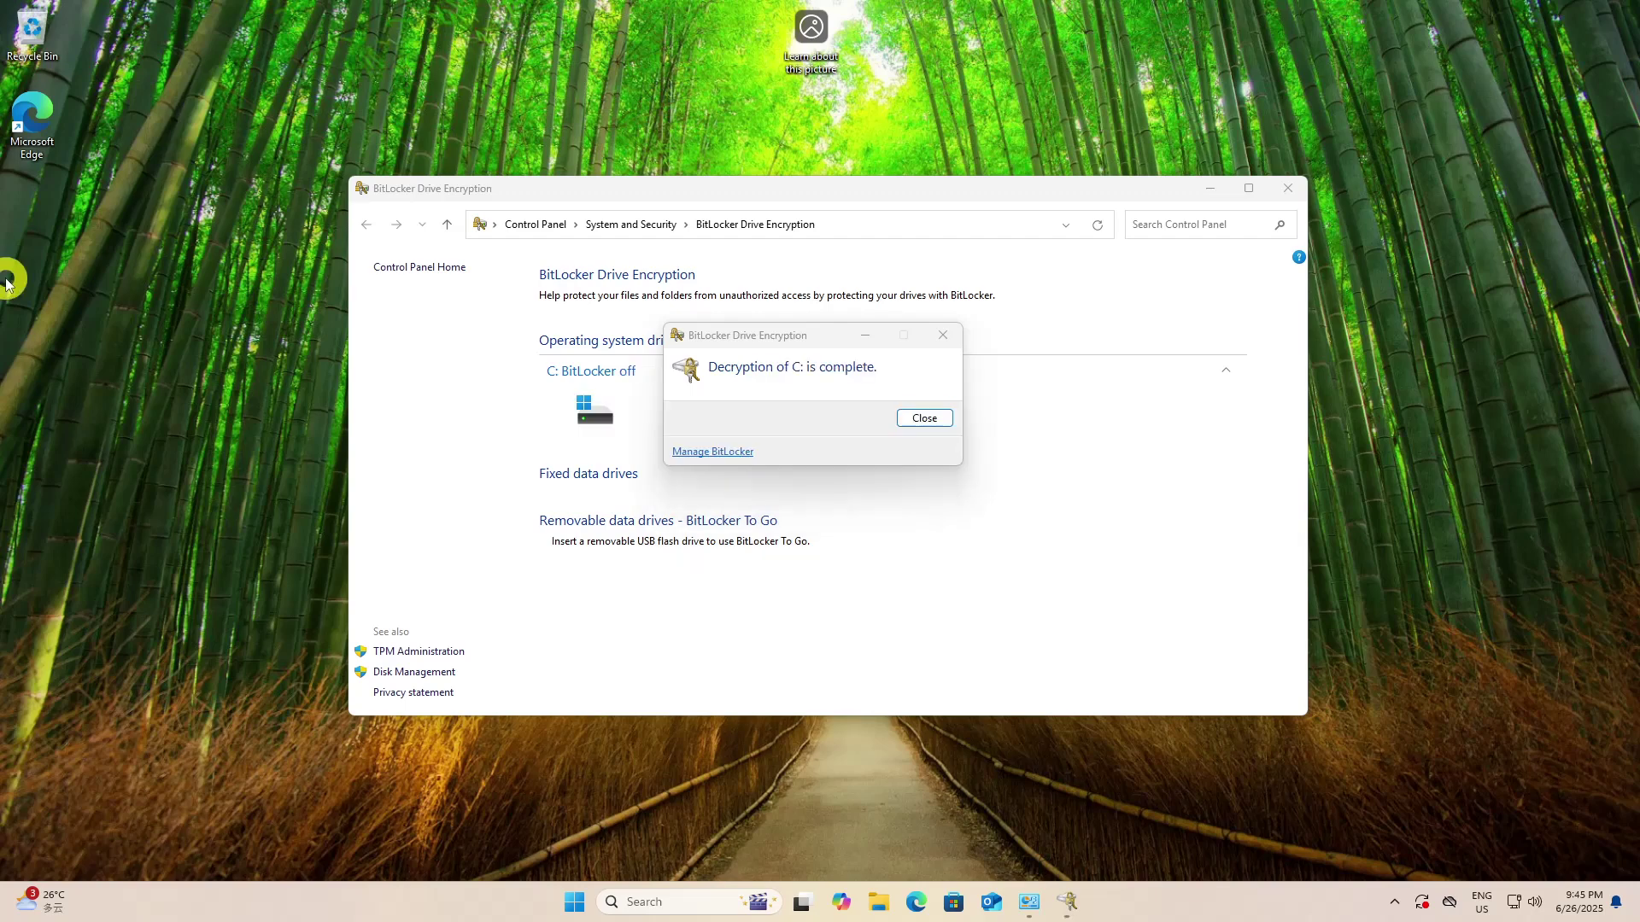
left_click(924, 417)
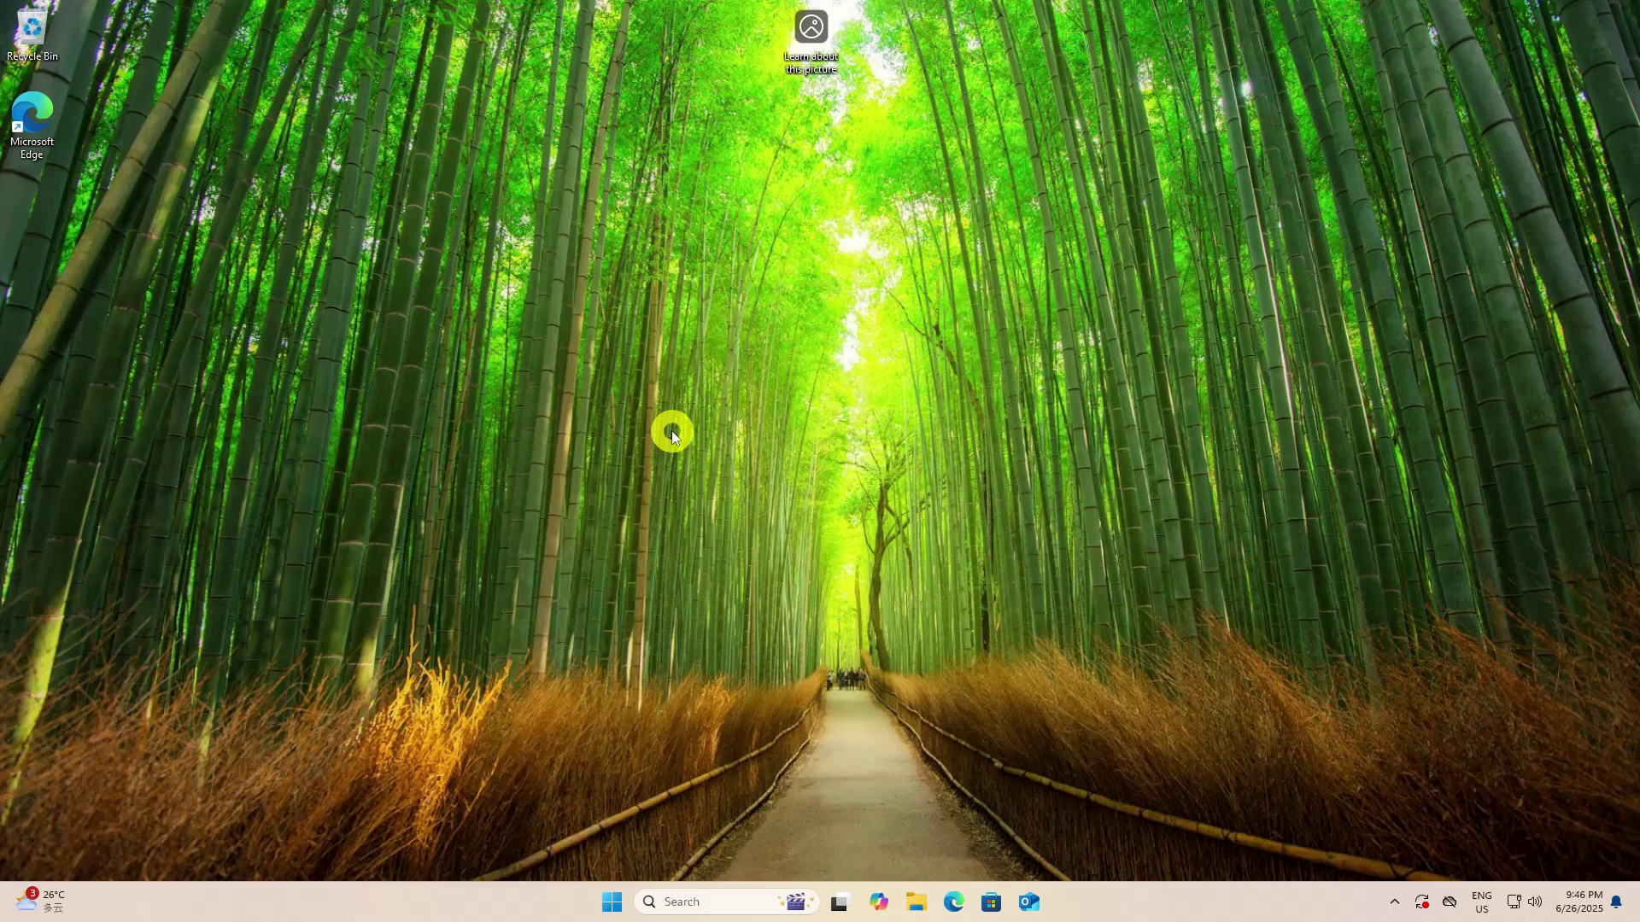
Open Disk Management in a full-screen window
left_click(612, 902)
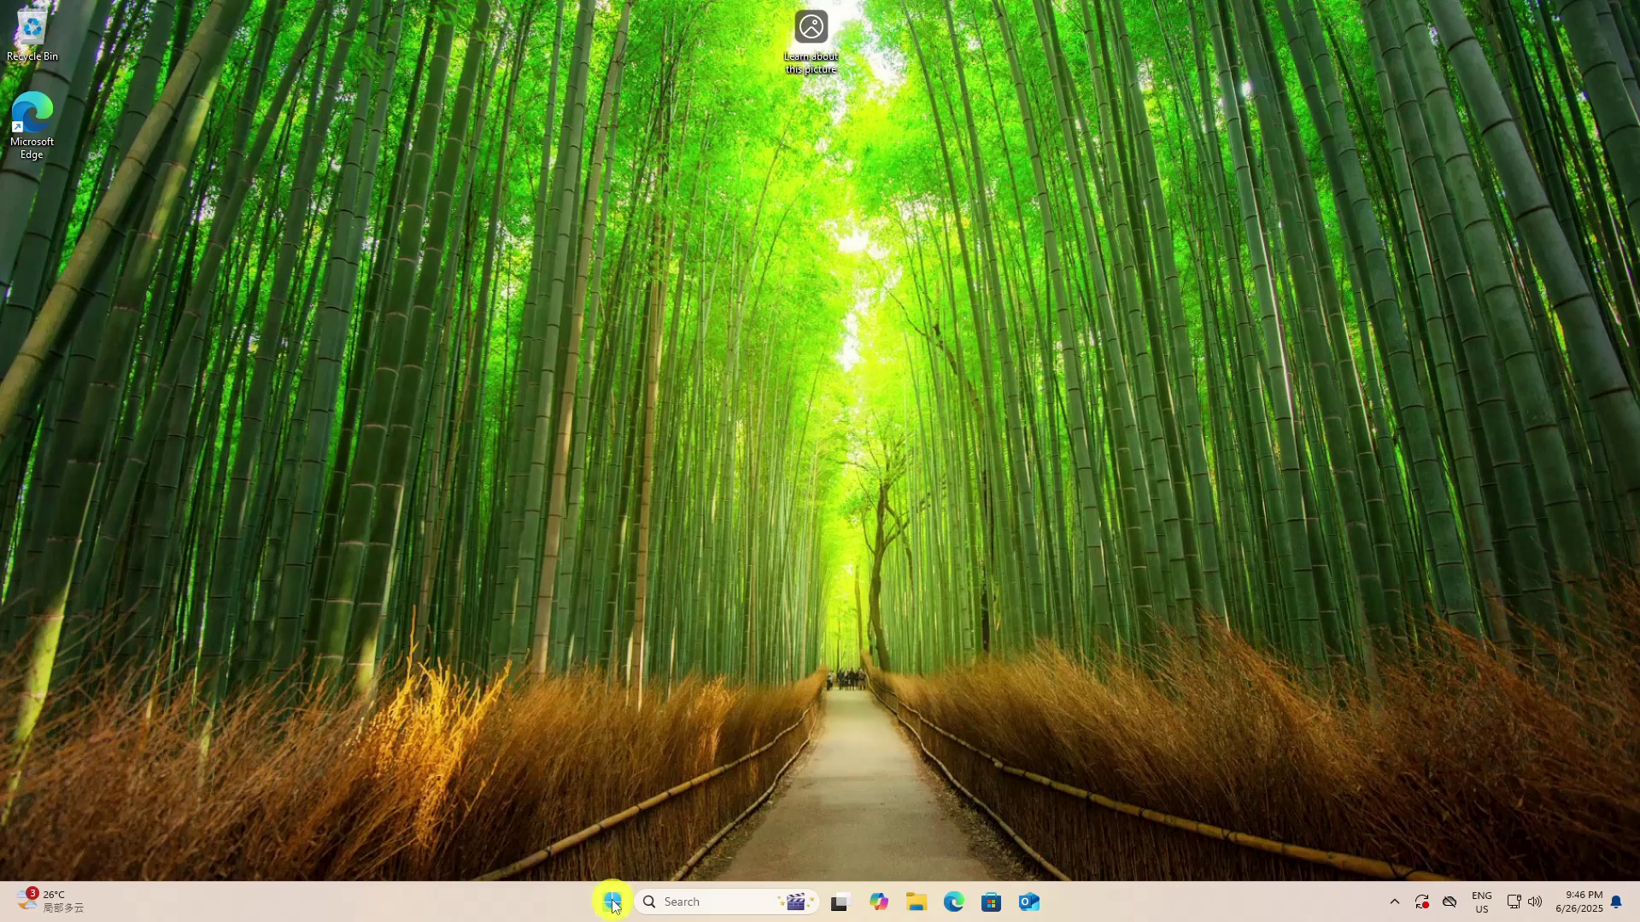
type("disk management")
key("Return")
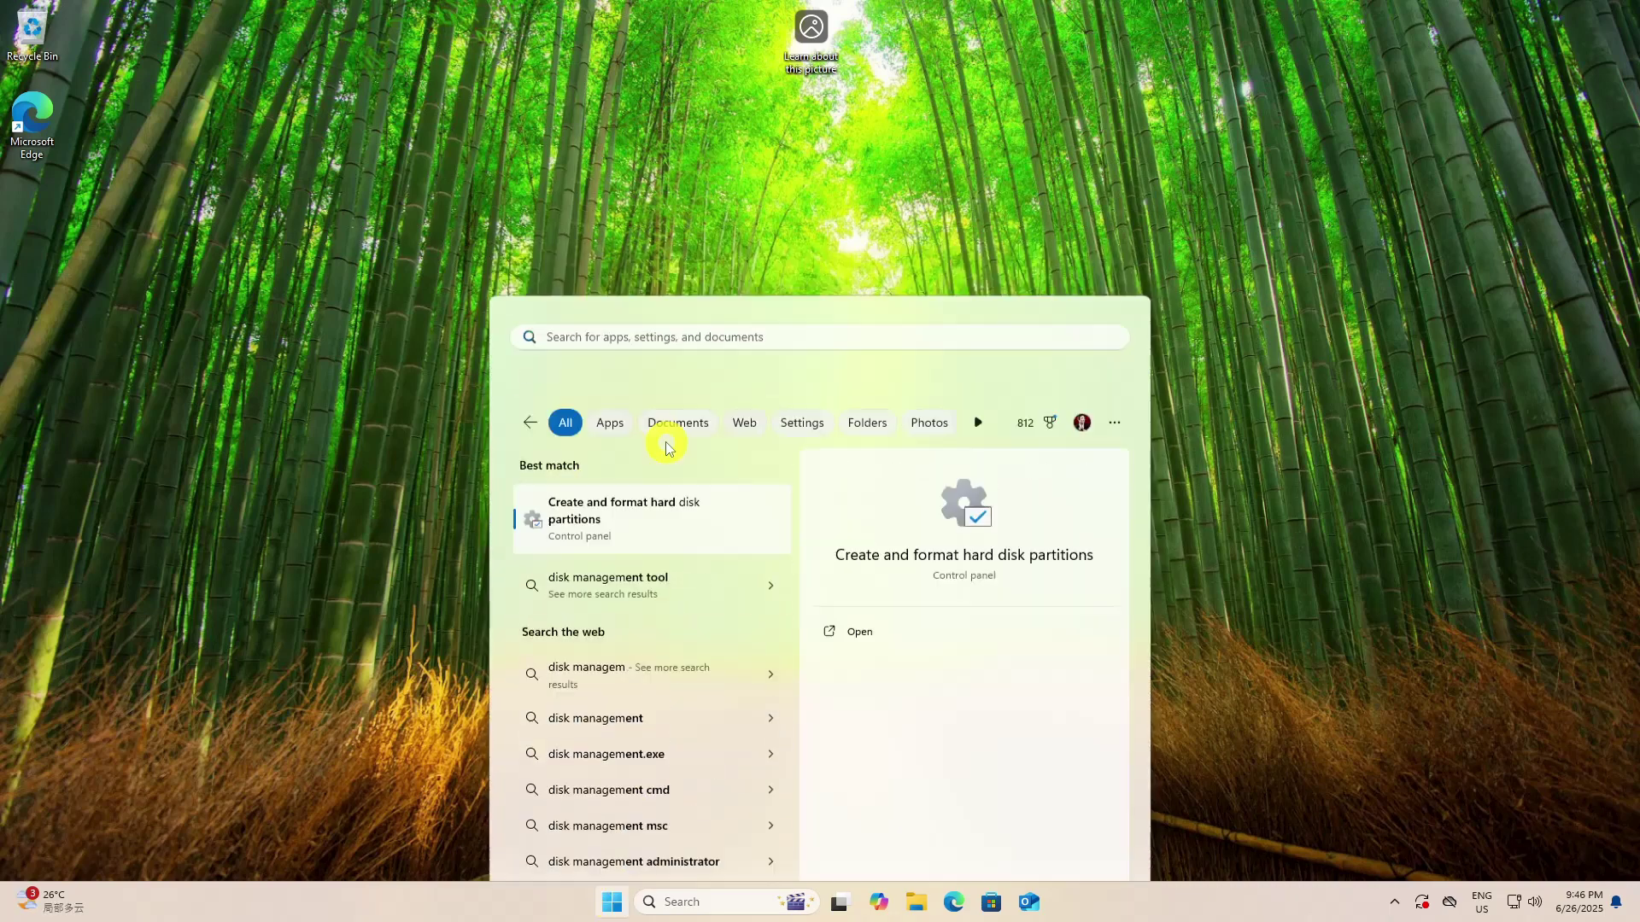
left_click(700, 96)
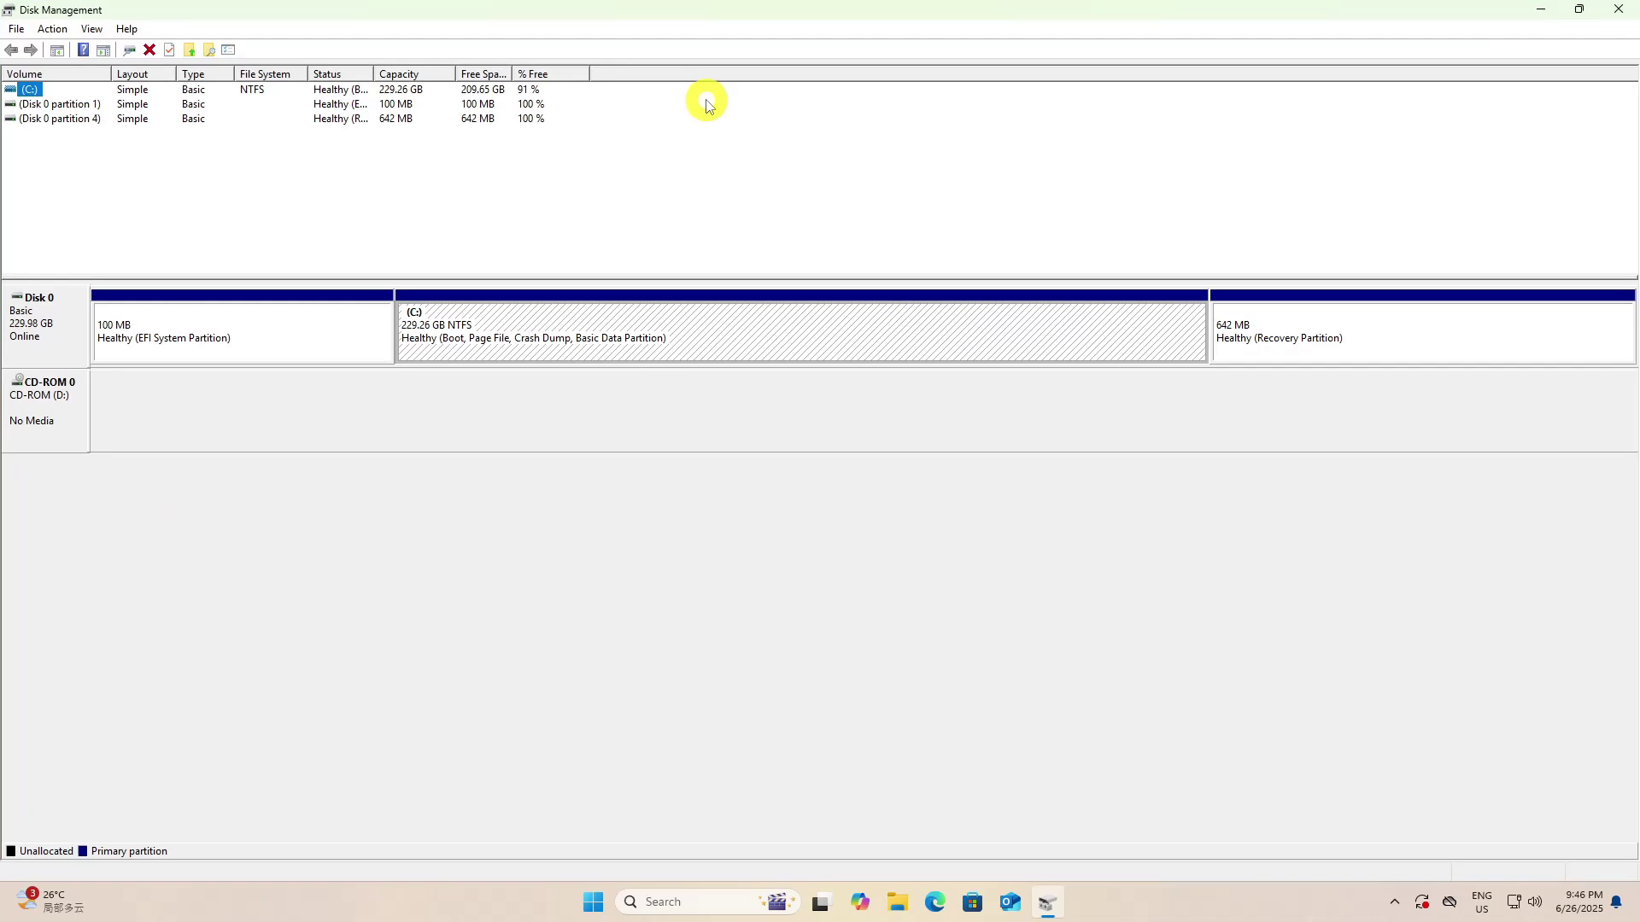
Shrink the C: volume by the entered MB amount, leaving 68.36 GB unallocated
right_click(655, 334)
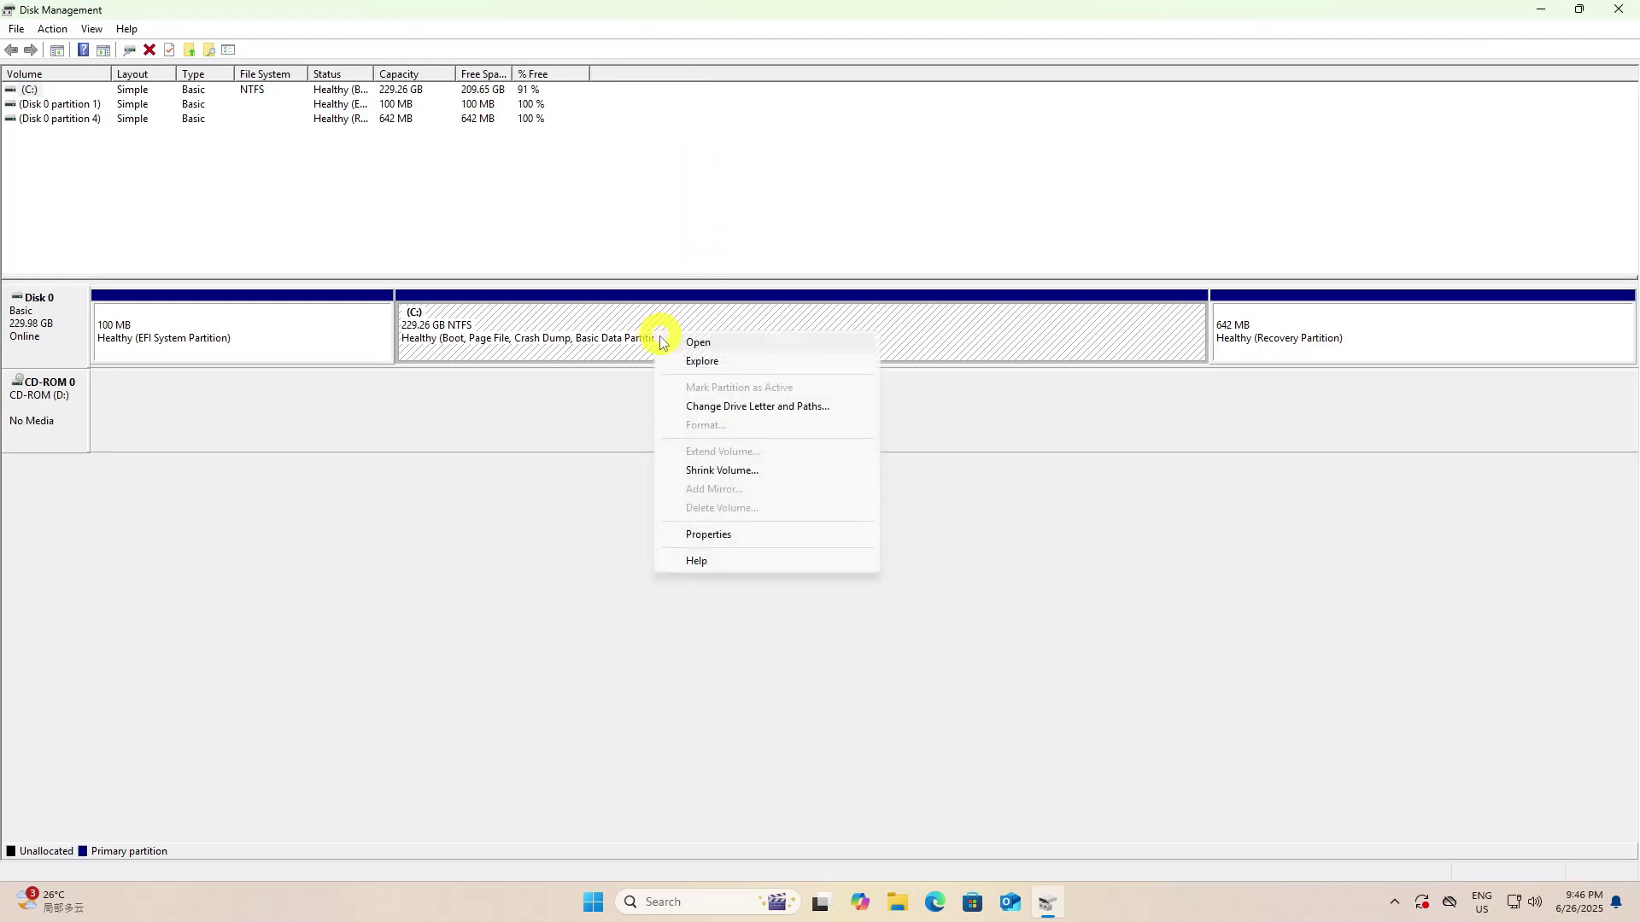
left_click(710, 469)
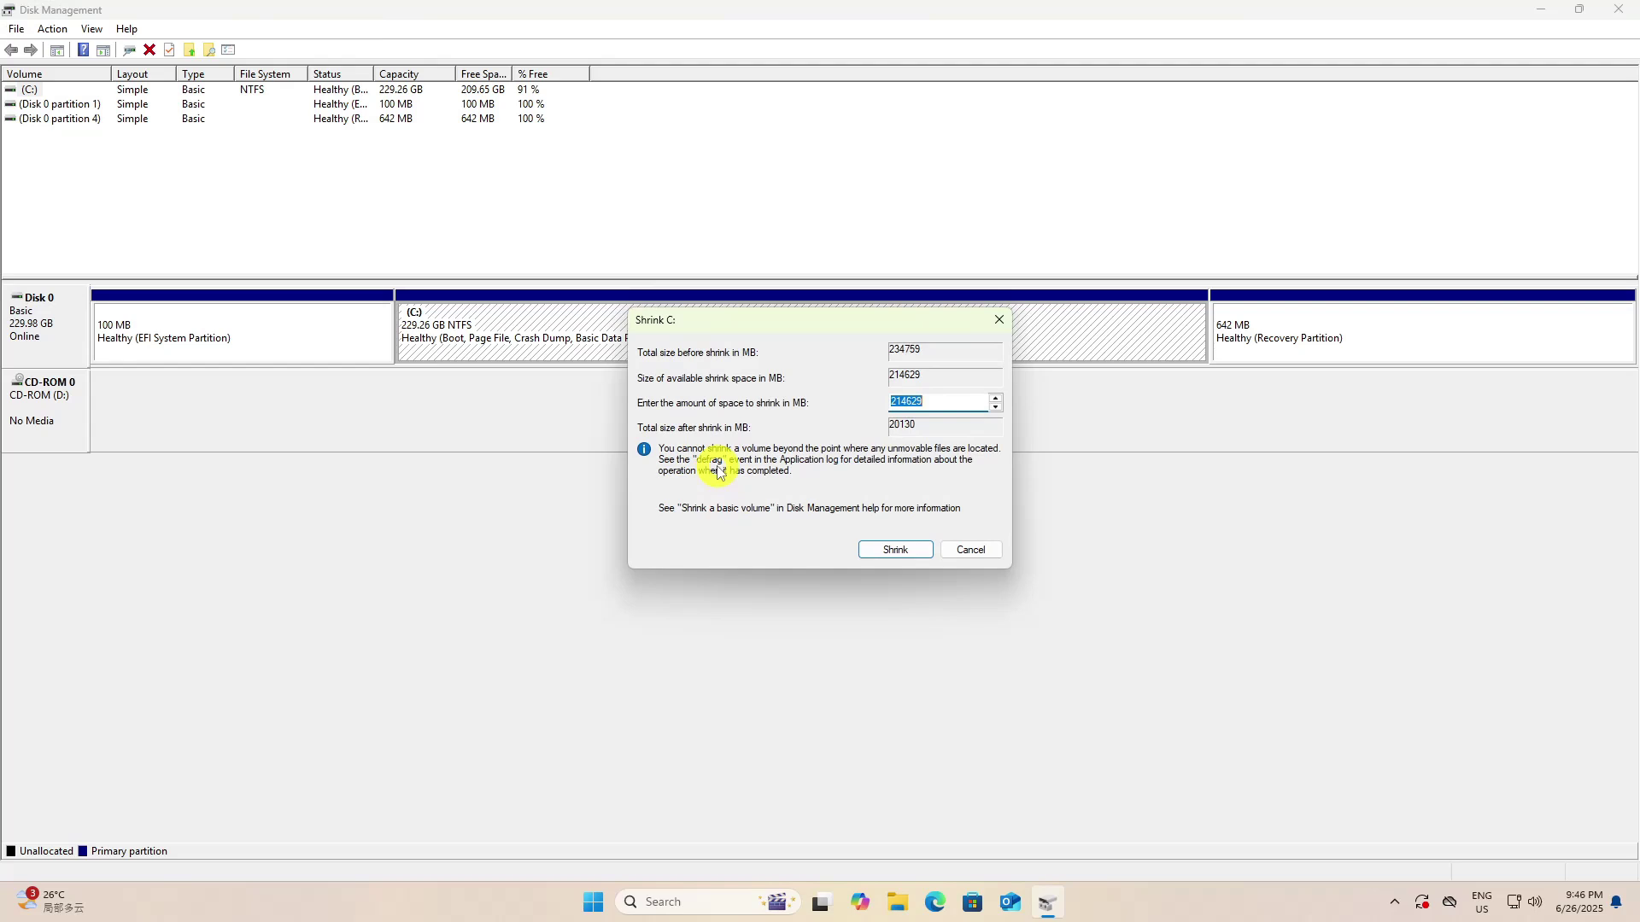
double_click(923, 403)
type("70000")
left_click(896, 552)
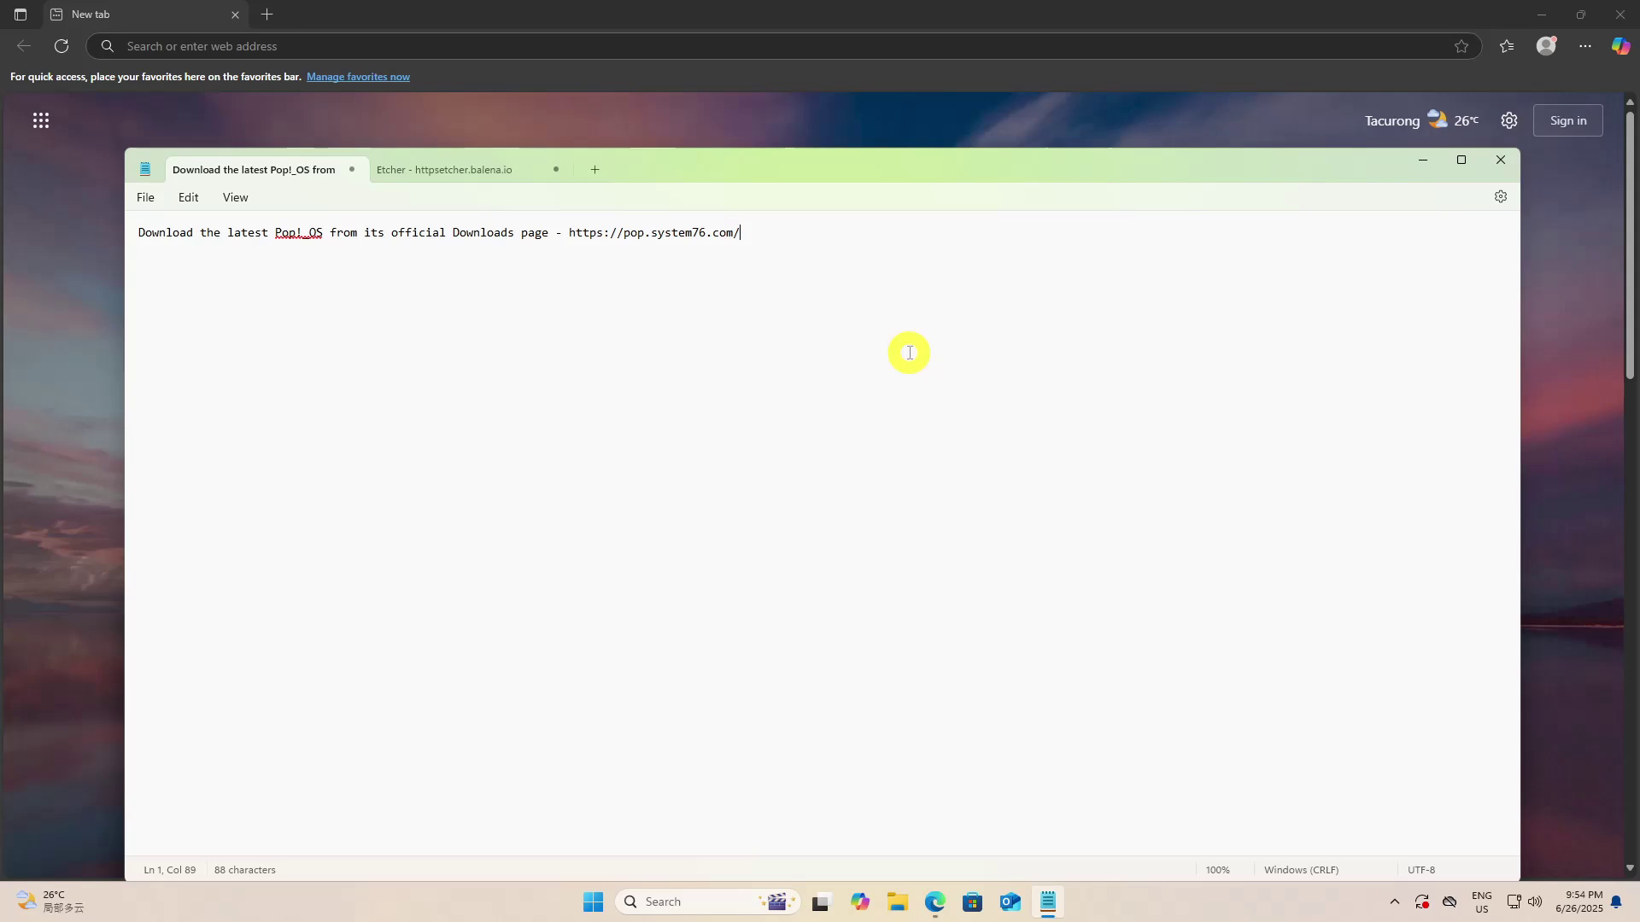
left_click_drag(740, 232, 574, 231)
right_click(586, 231)
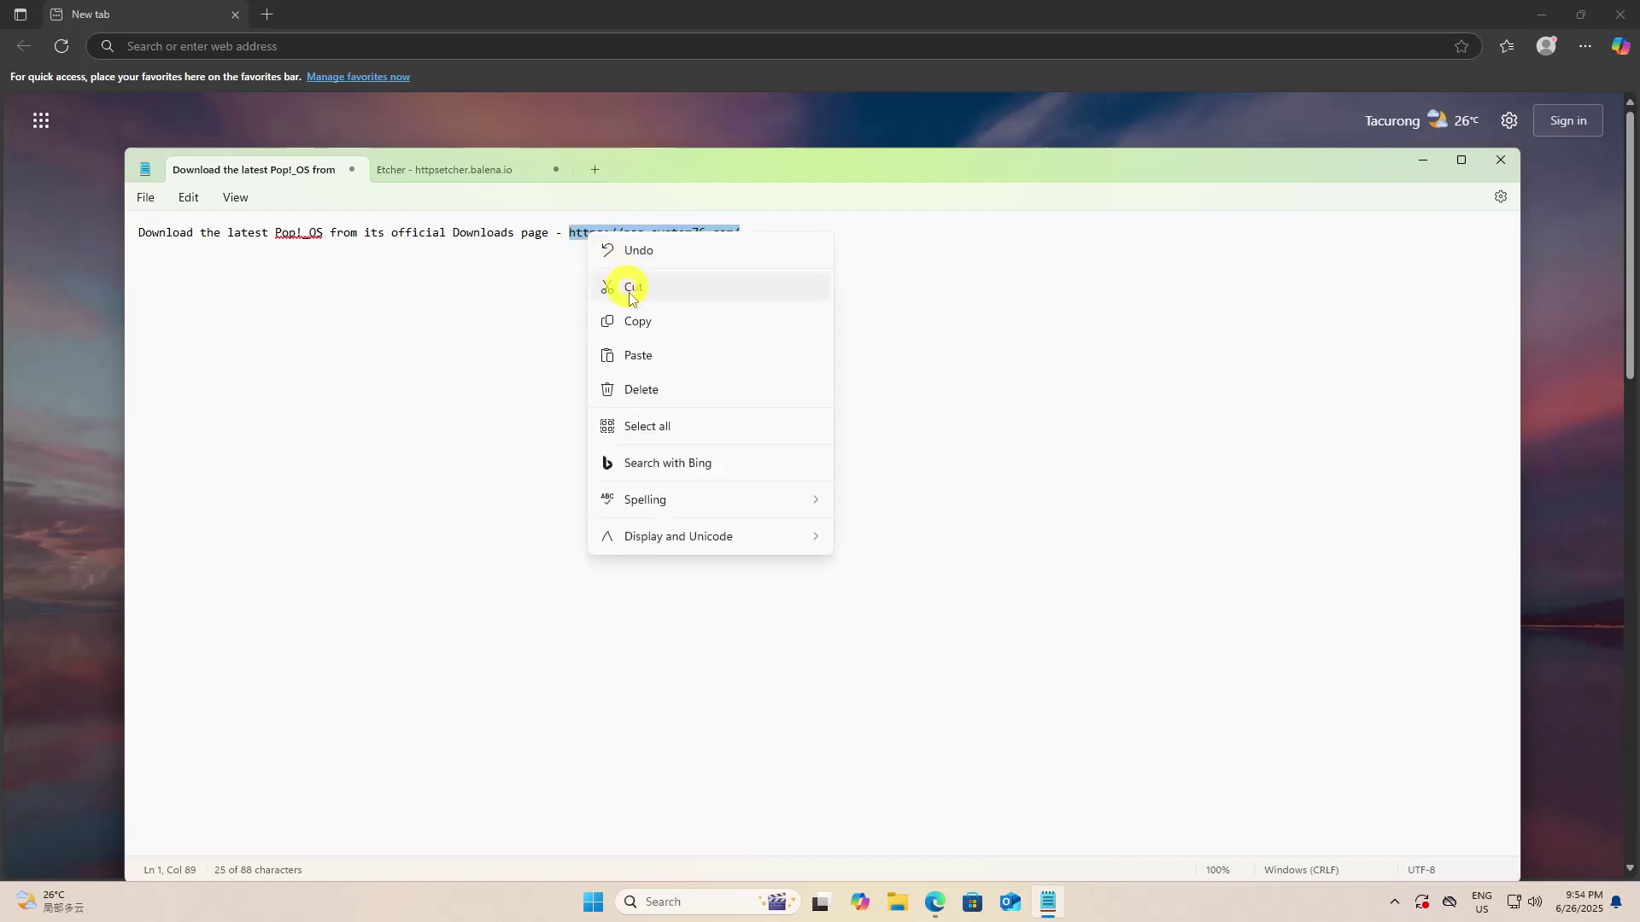
left_click(647, 319)
Paste and go to that address in Edge, then open the Pop!_OS 22.04 LTS download section
left_click(377, 46)
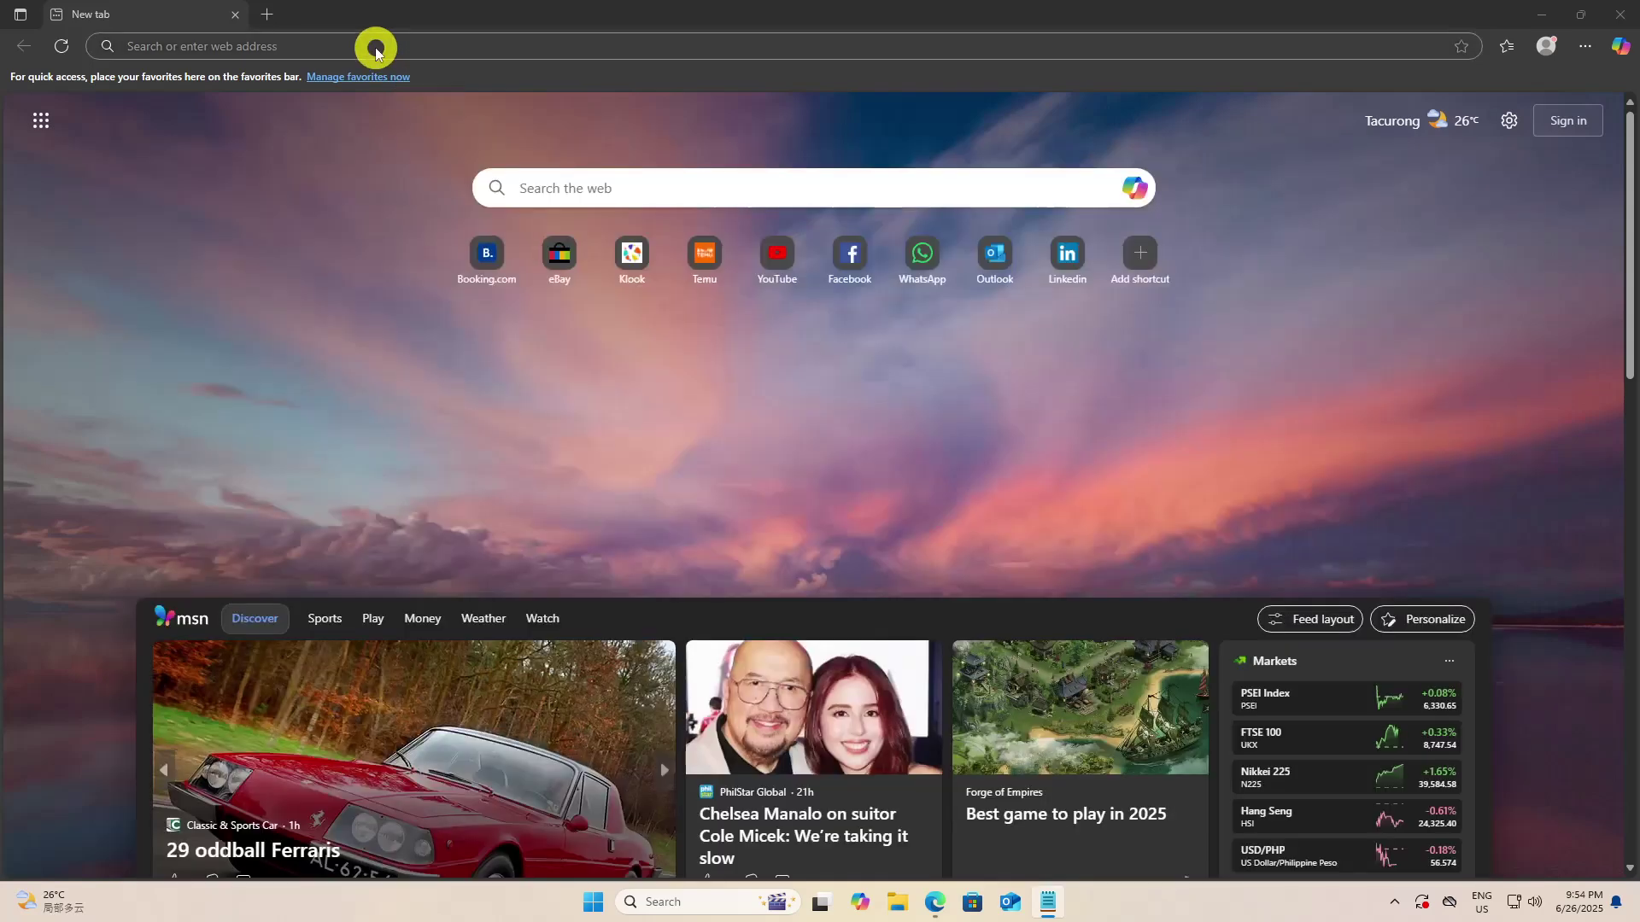
right_click(377, 48)
left_click(478, 258)
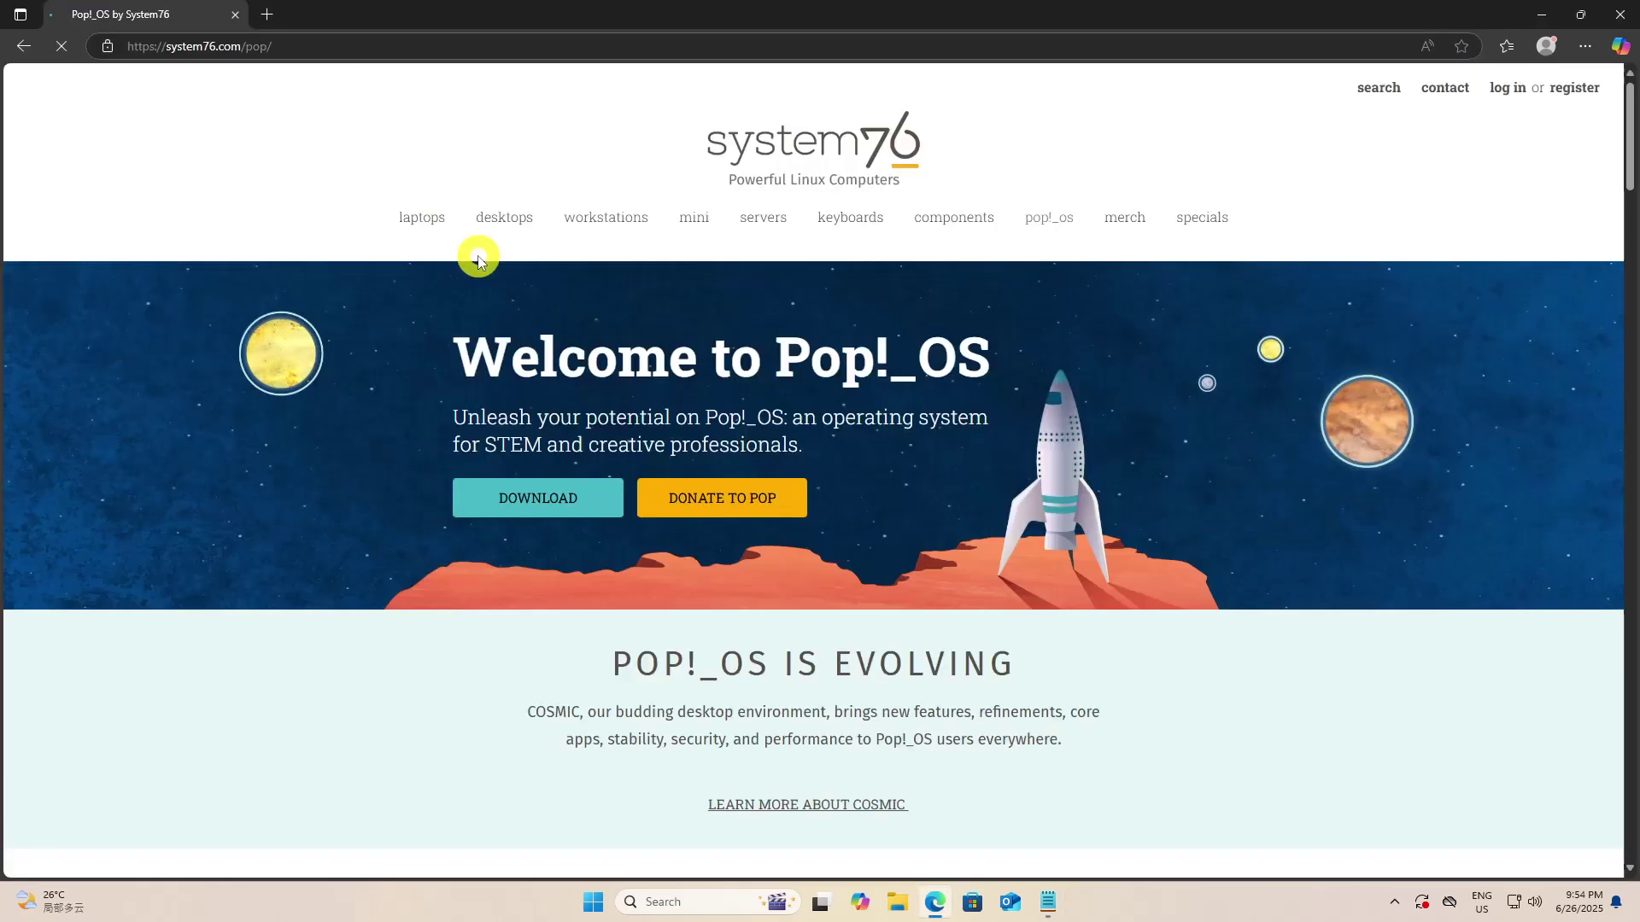
left_click(545, 494)
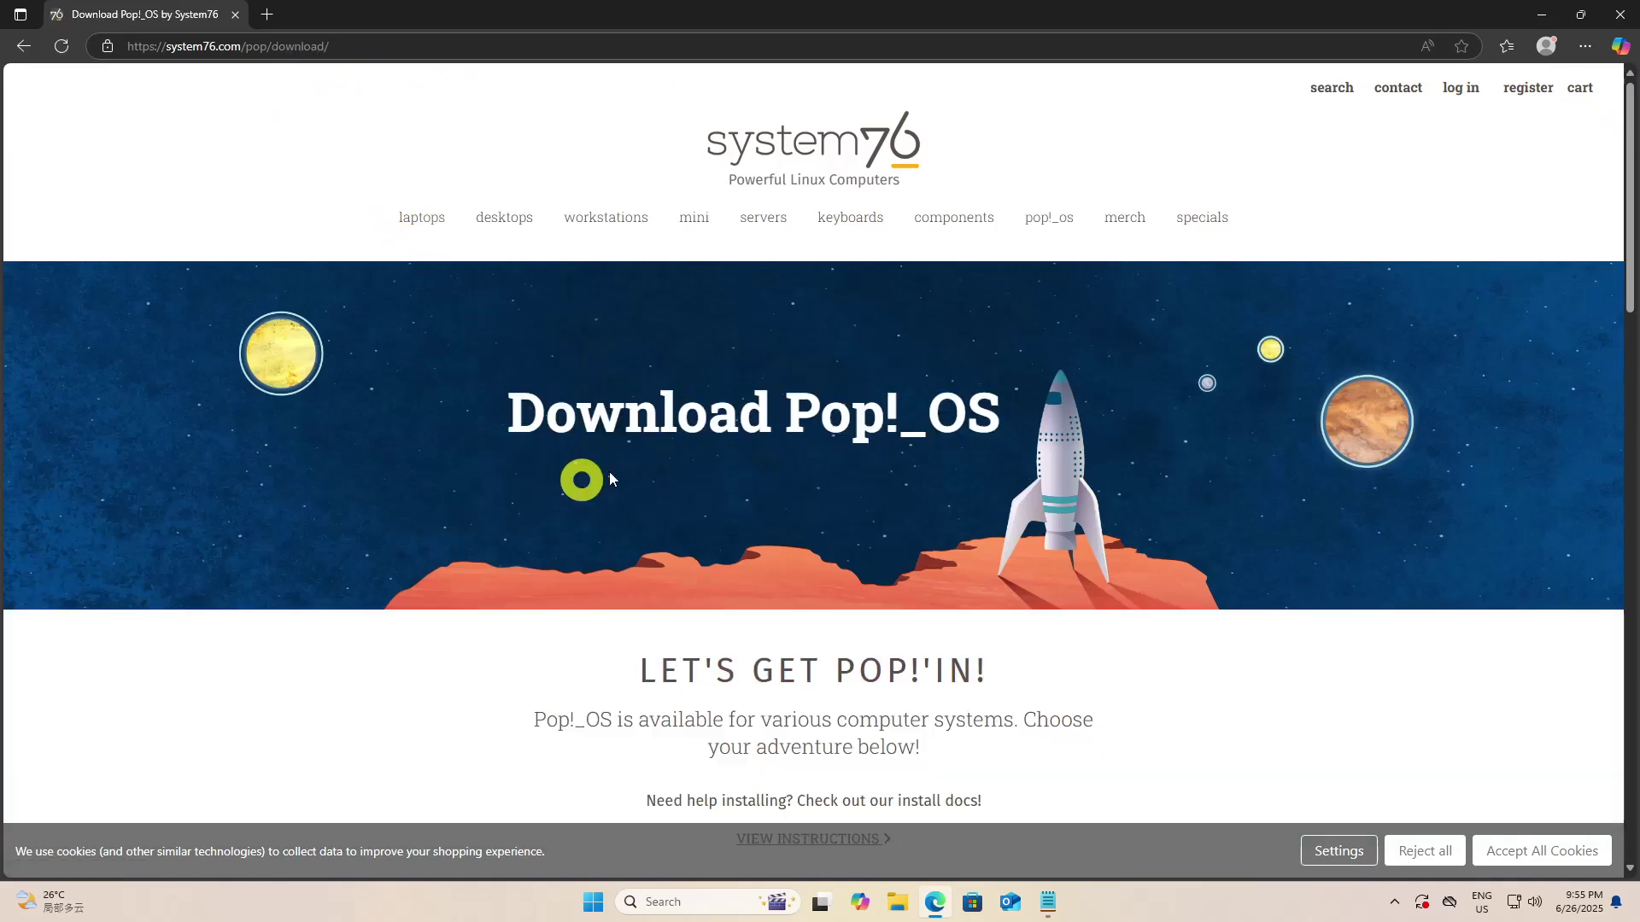
left_click_drag(1628, 220, 1617, 392)
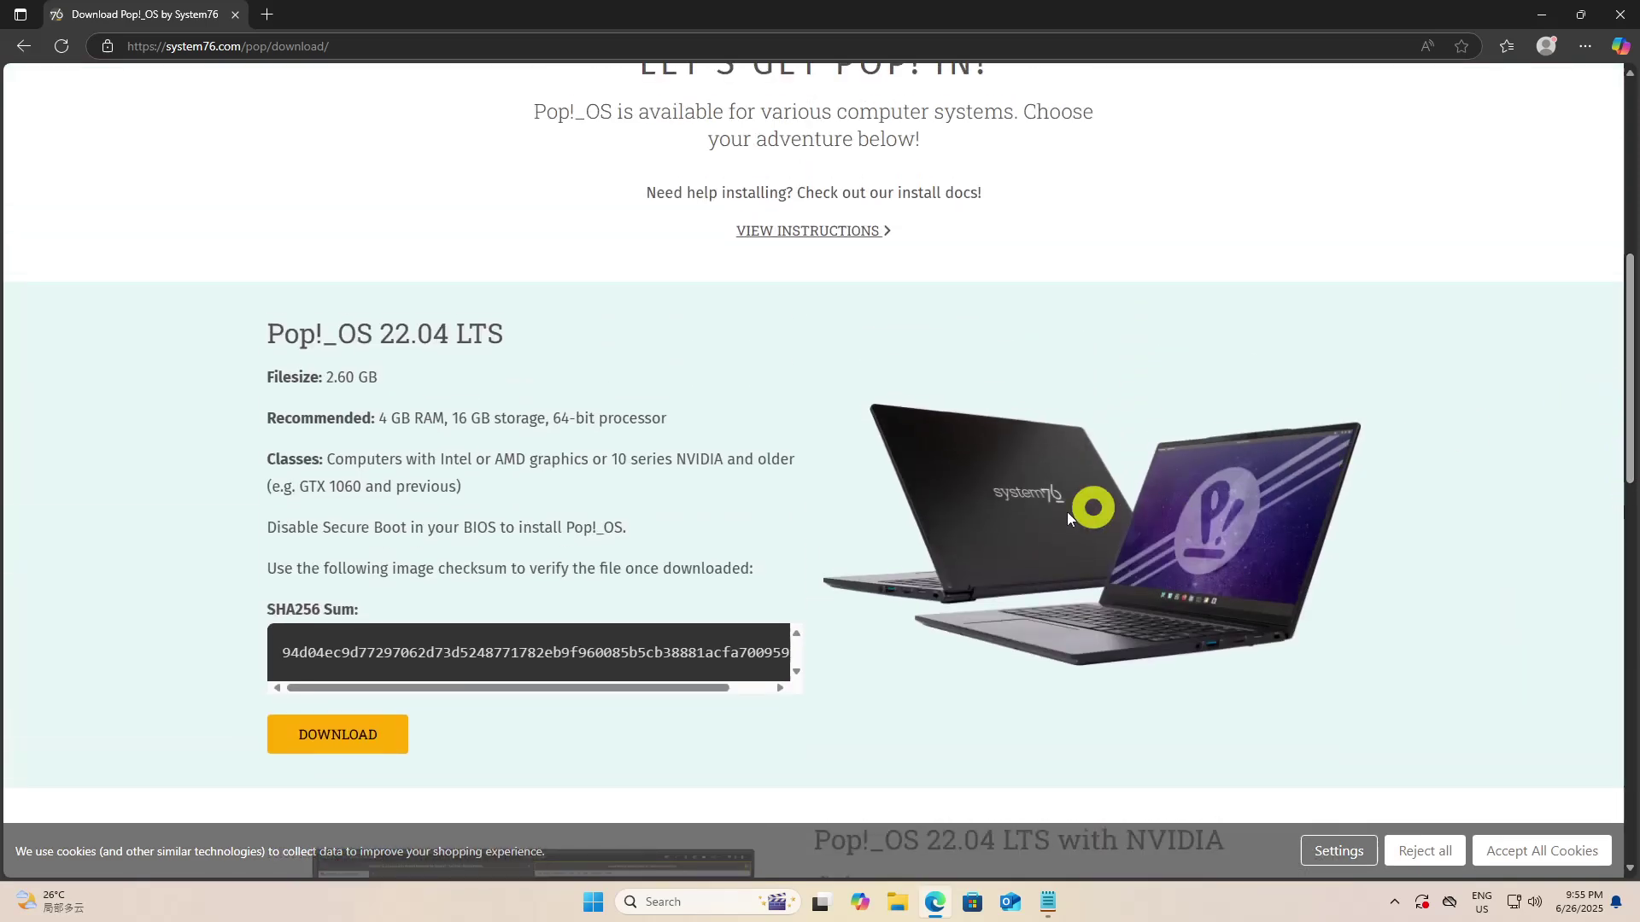
Start the pop-os_22.04_amd64_intel_54.iso download and copy the Etcher Uptodown address from Notepad
left_click(383, 739)
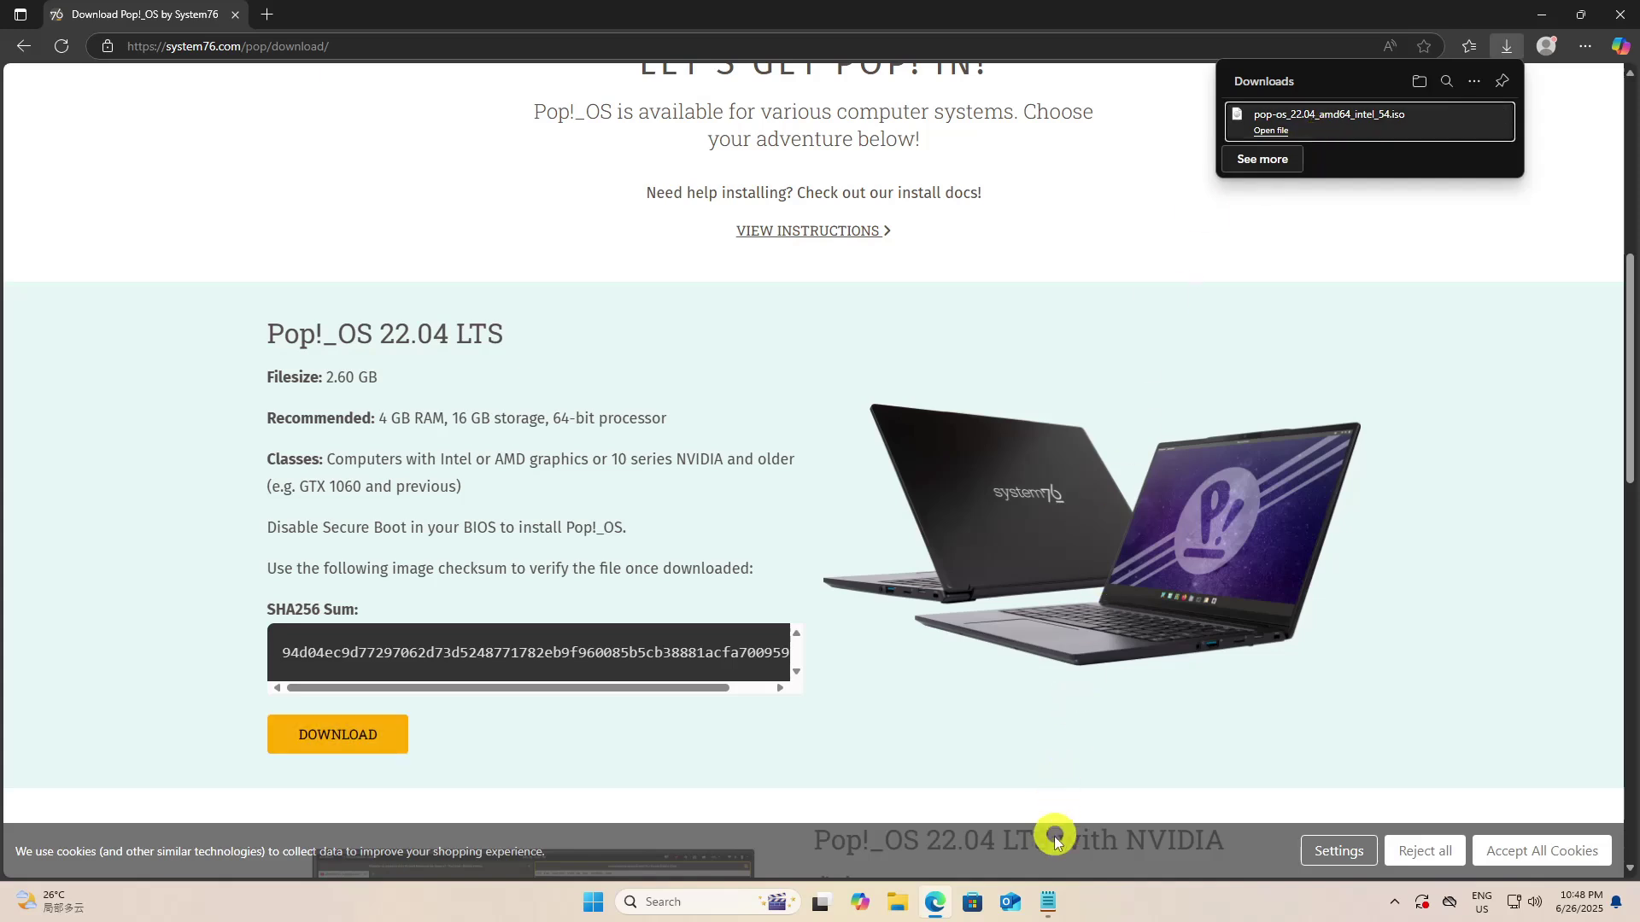
left_click(1049, 902)
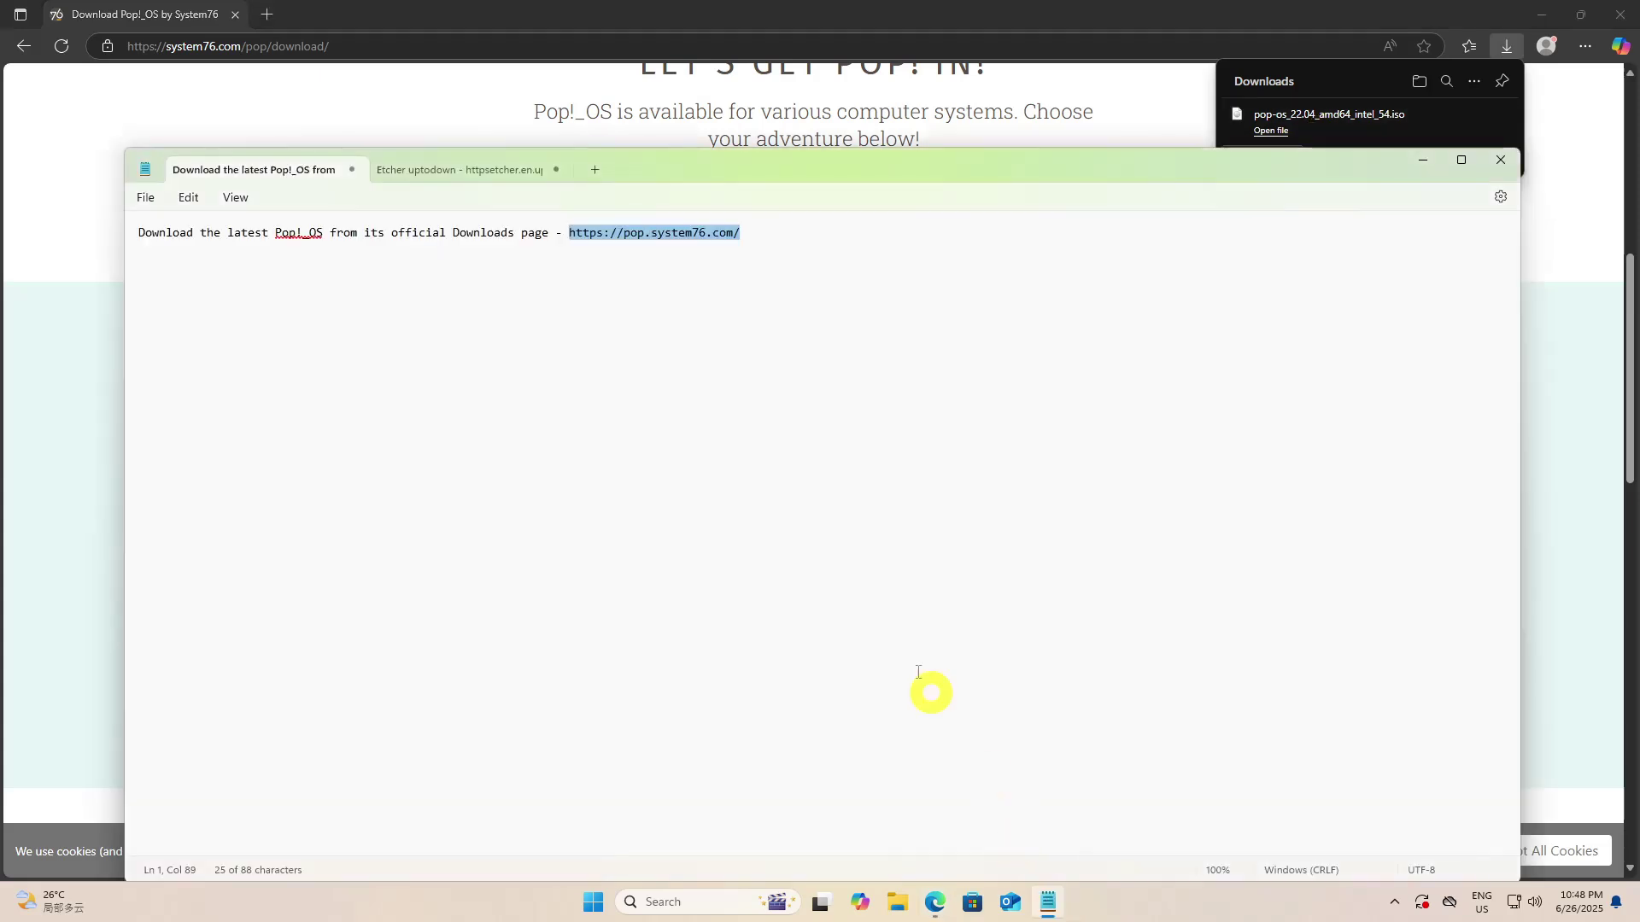
left_click(512, 169)
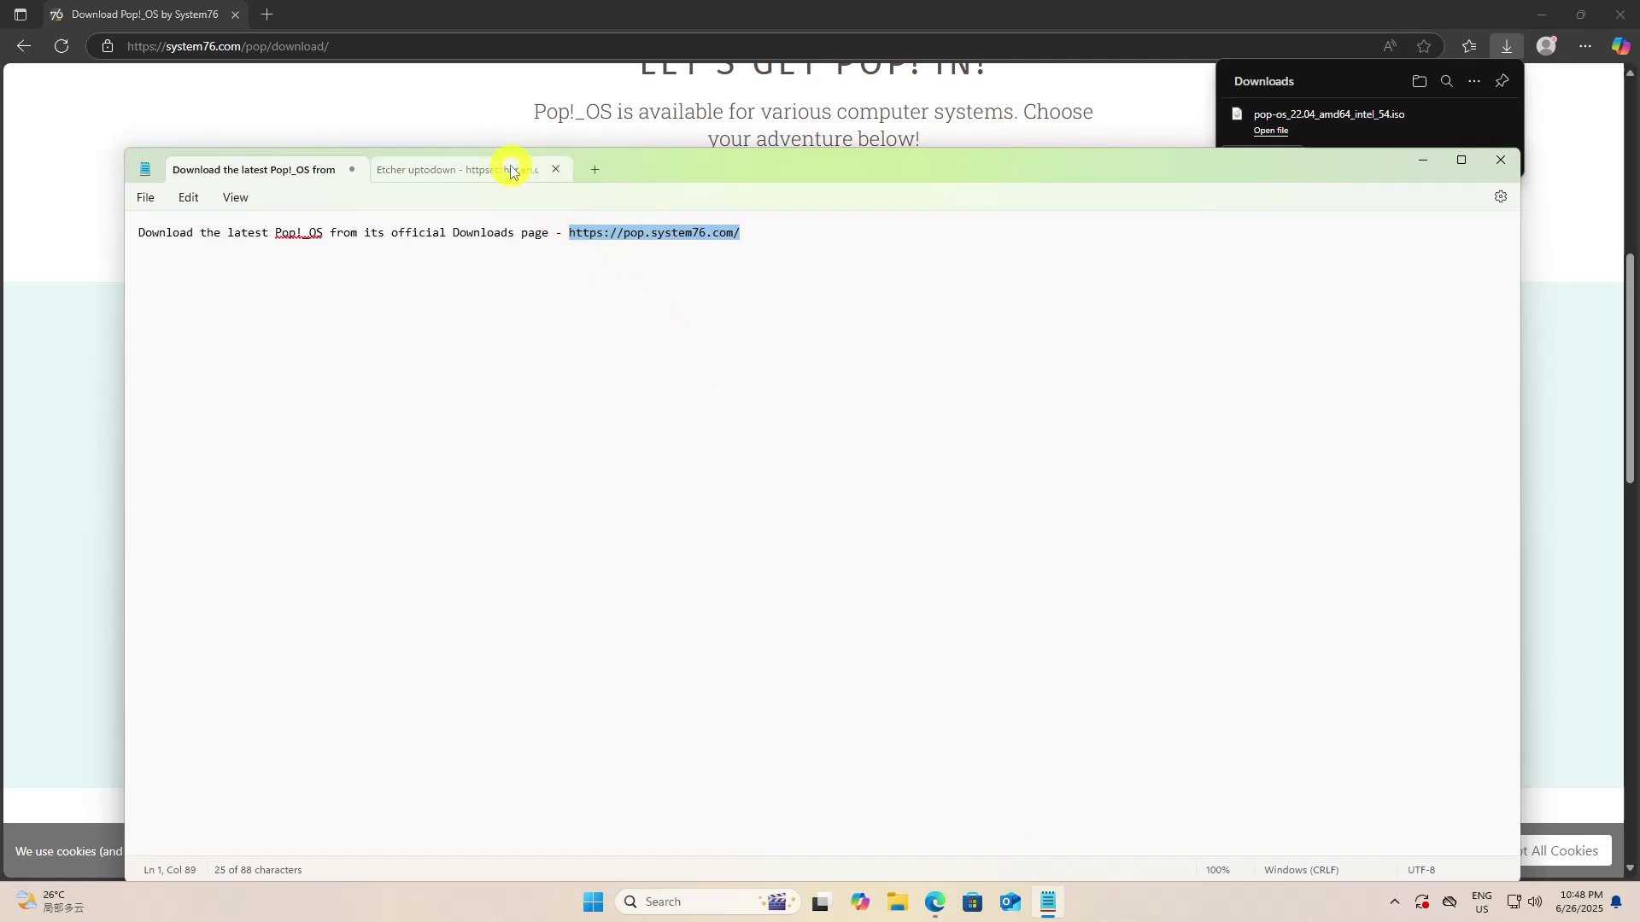
left_click_drag(262, 233, 582, 233)
right_click(570, 236)
left_click(615, 324)
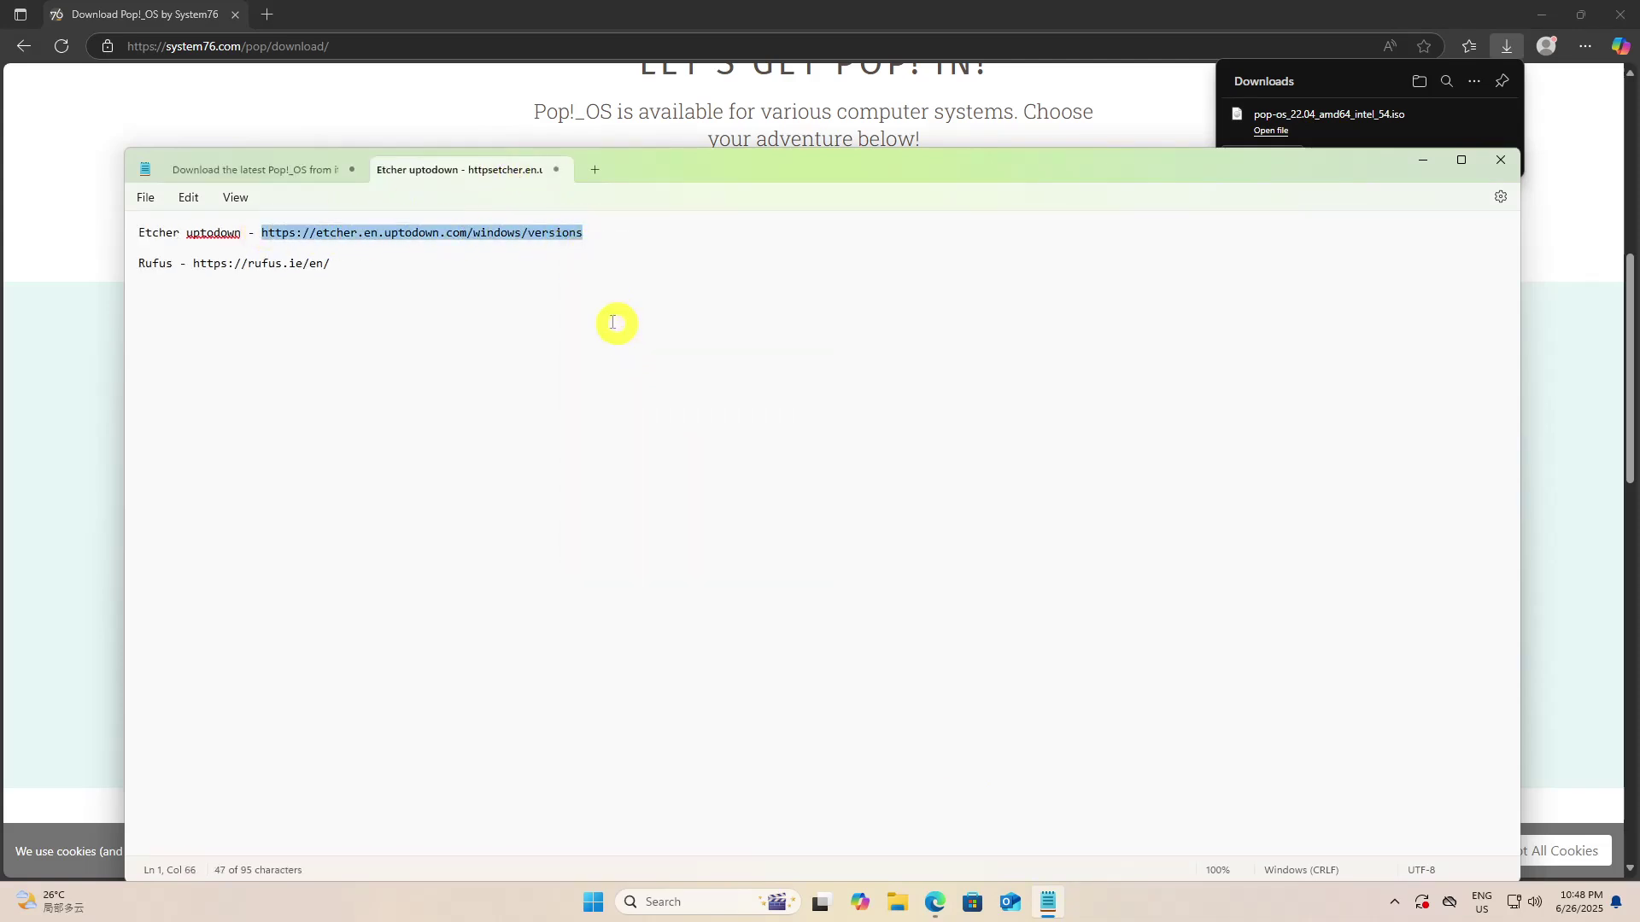
Load the Uptodown balenaEtcher versions page in a new Edge tab
left_click(271, 17)
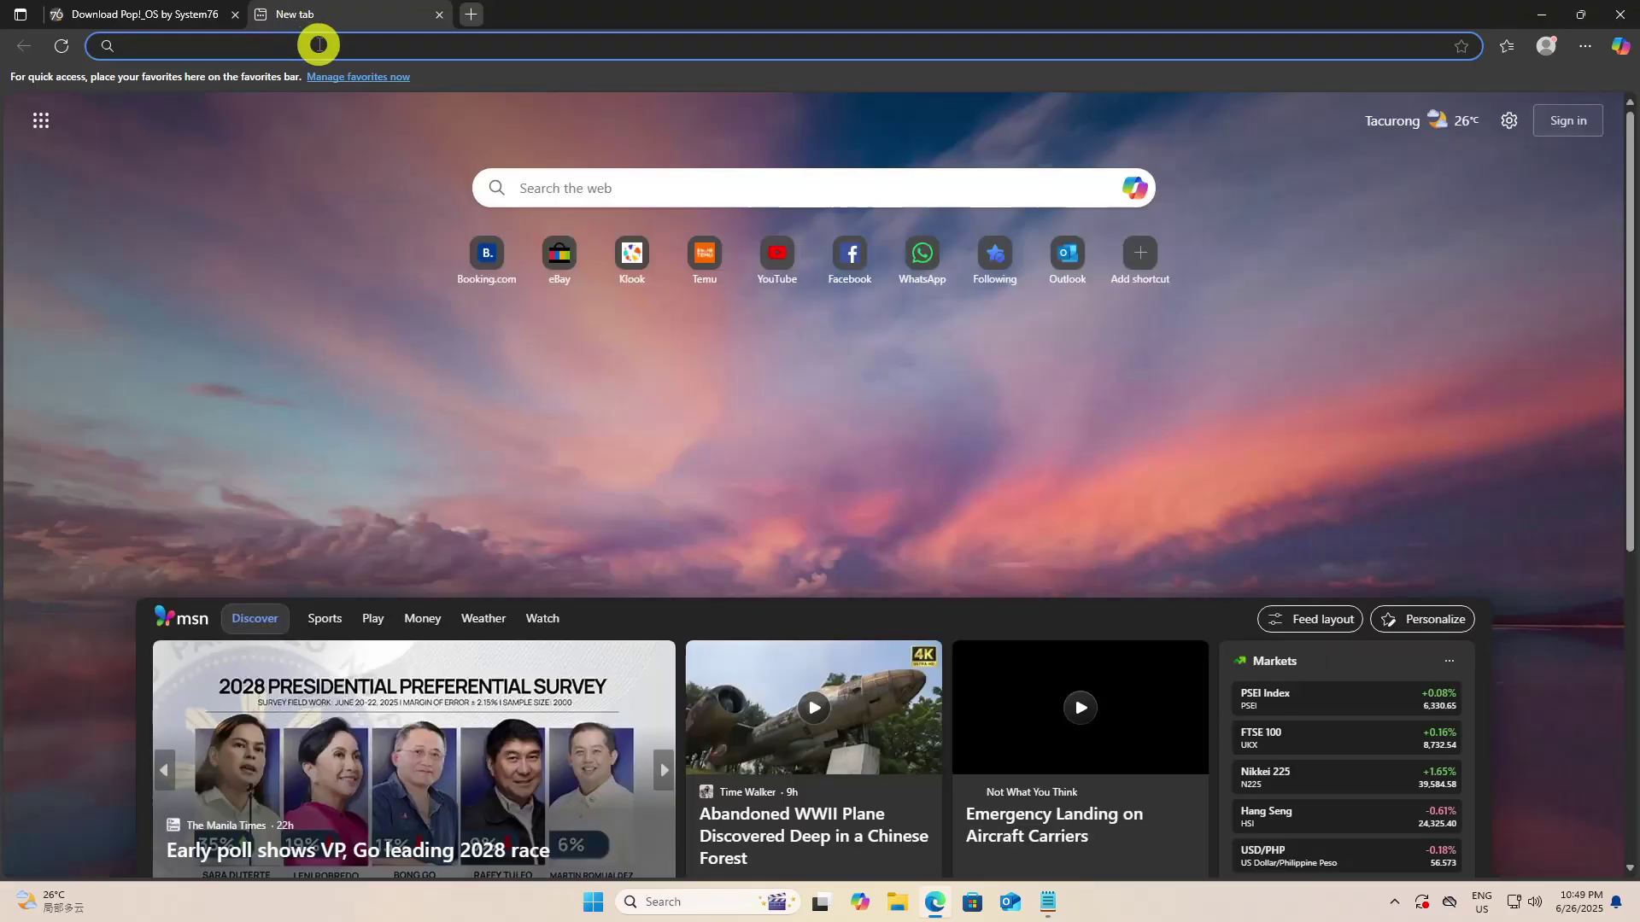
right_click(318, 46)
left_click(401, 258)
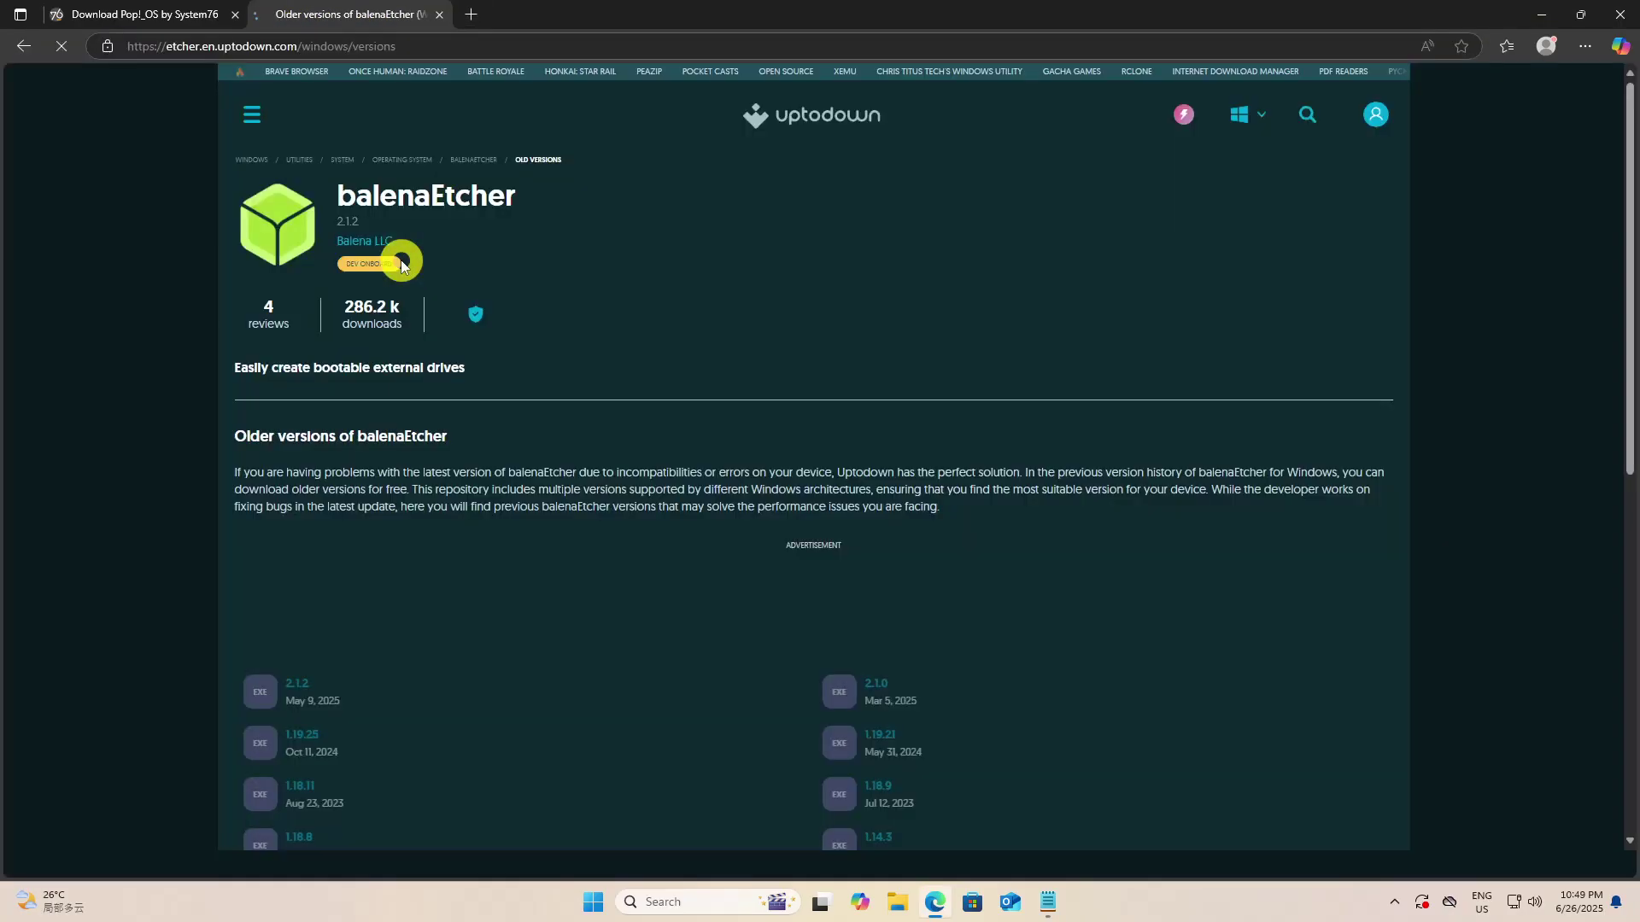
scroll(512, 274, "down", 5)
scroll(512, 277, "down", 4)
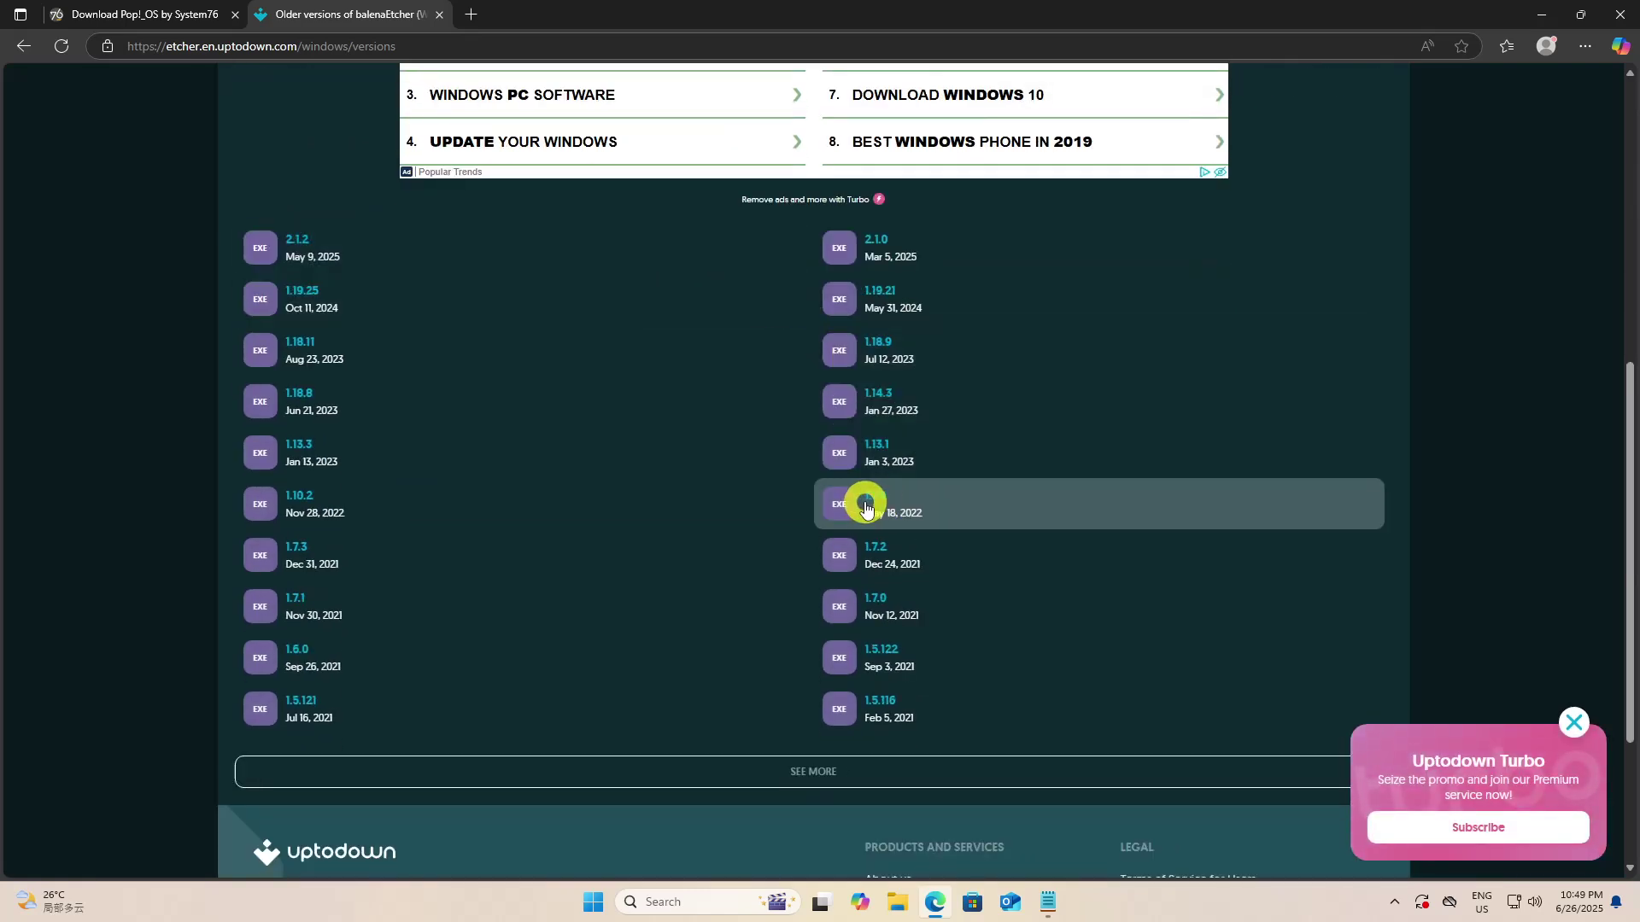
Download balenaEtcher 1.7.9 as etcher-1-7-9.exe and launch the installer
left_click(860, 502)
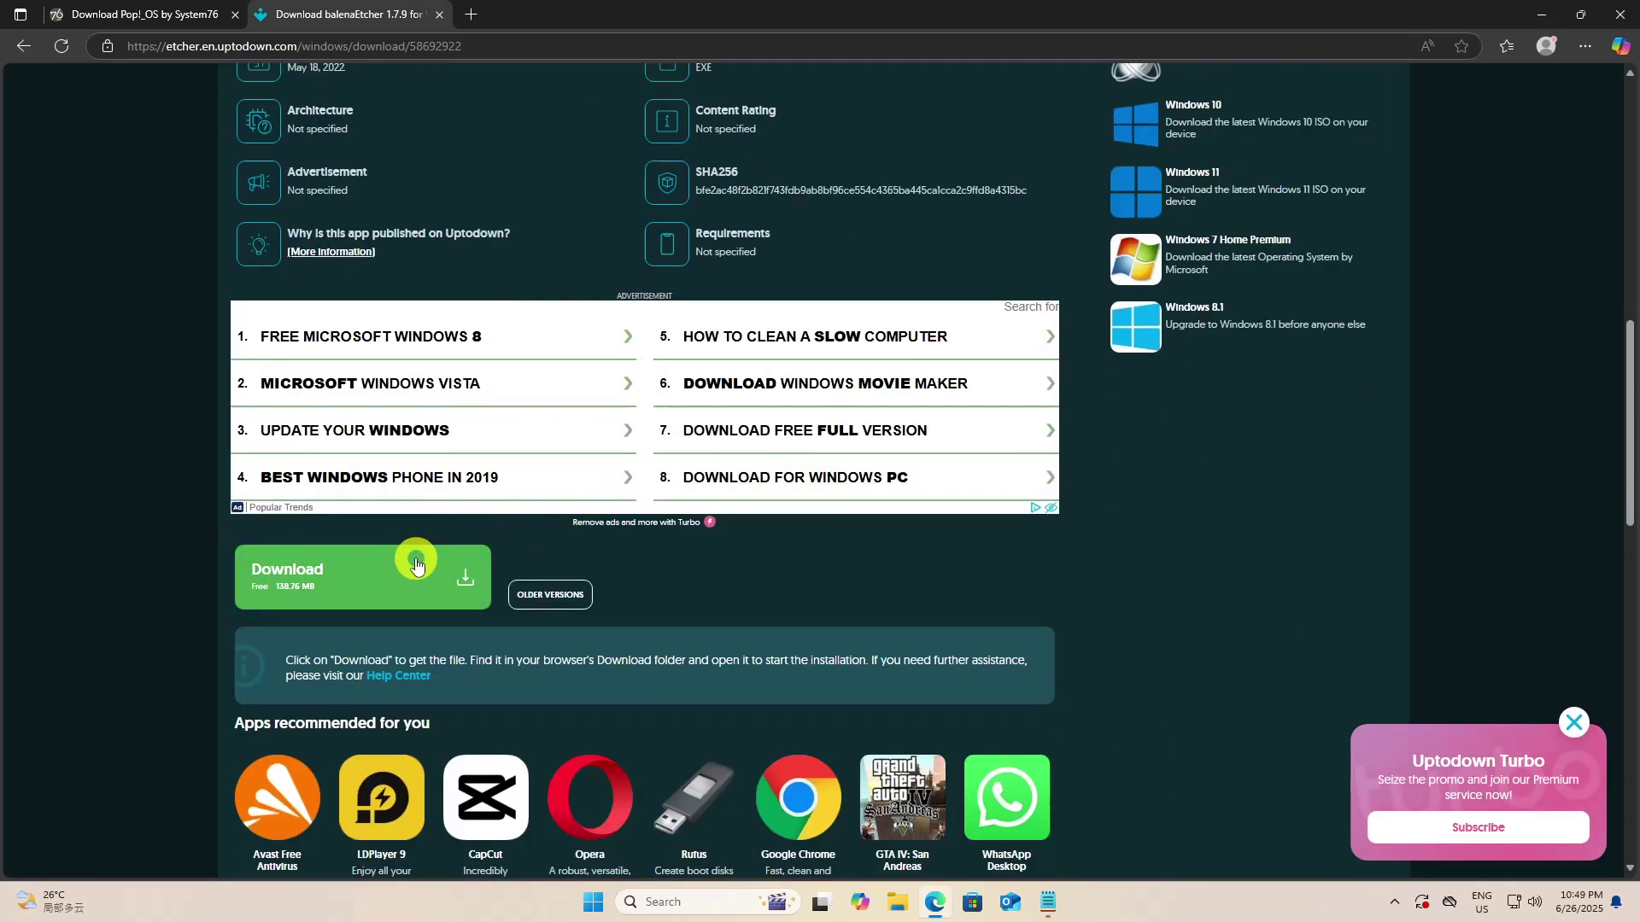
left_click(416, 566)
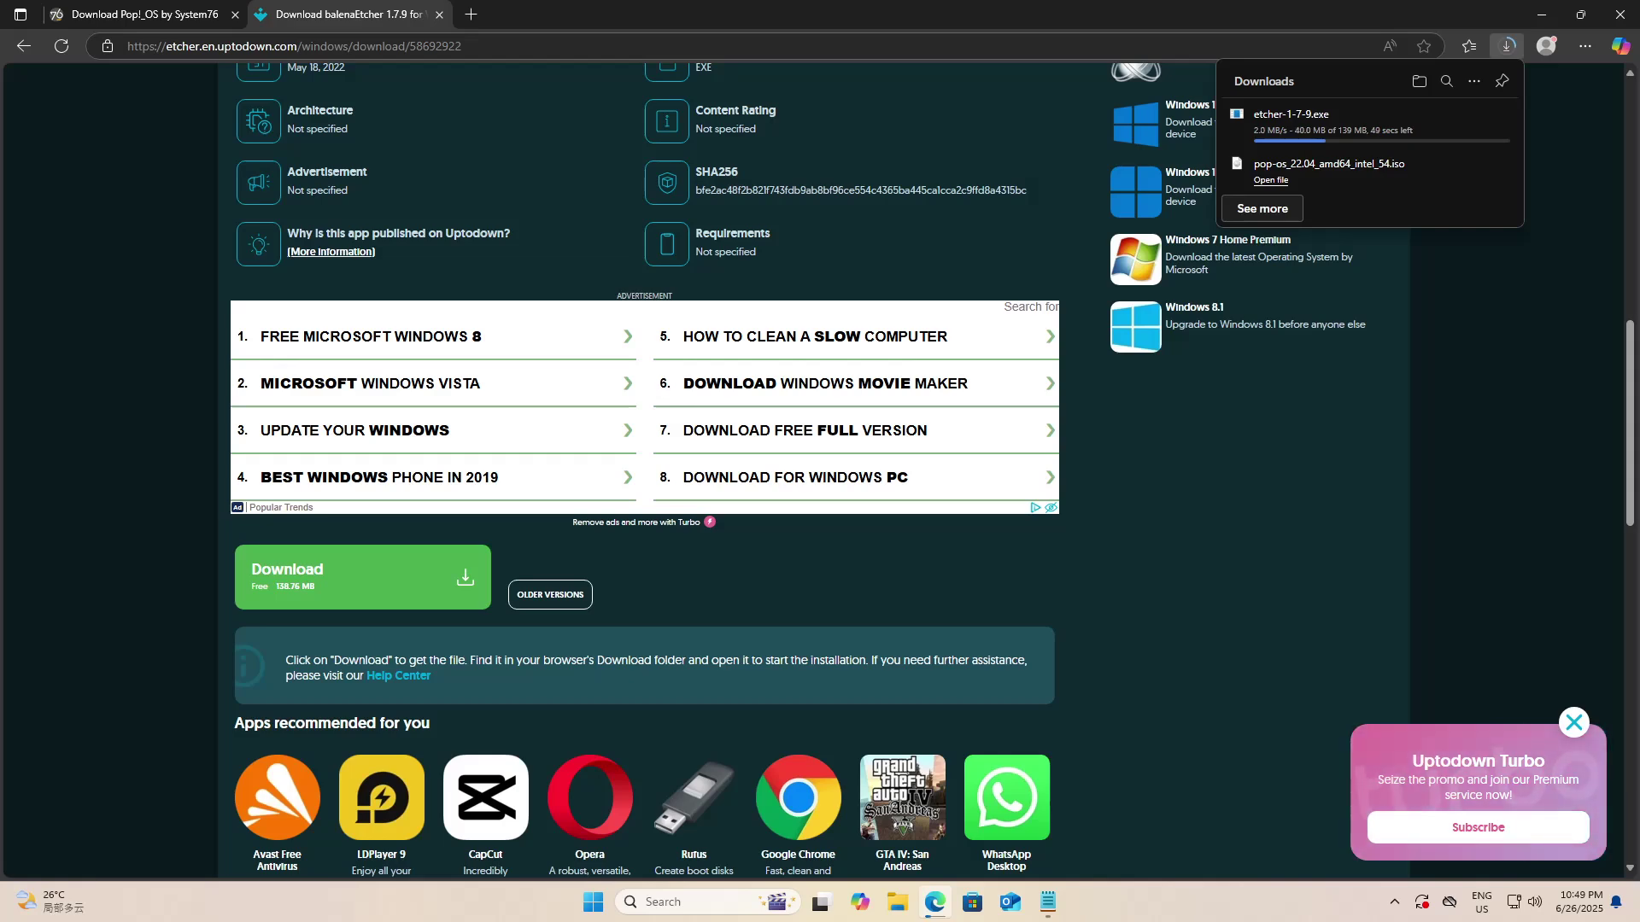
left_click(416, 572)
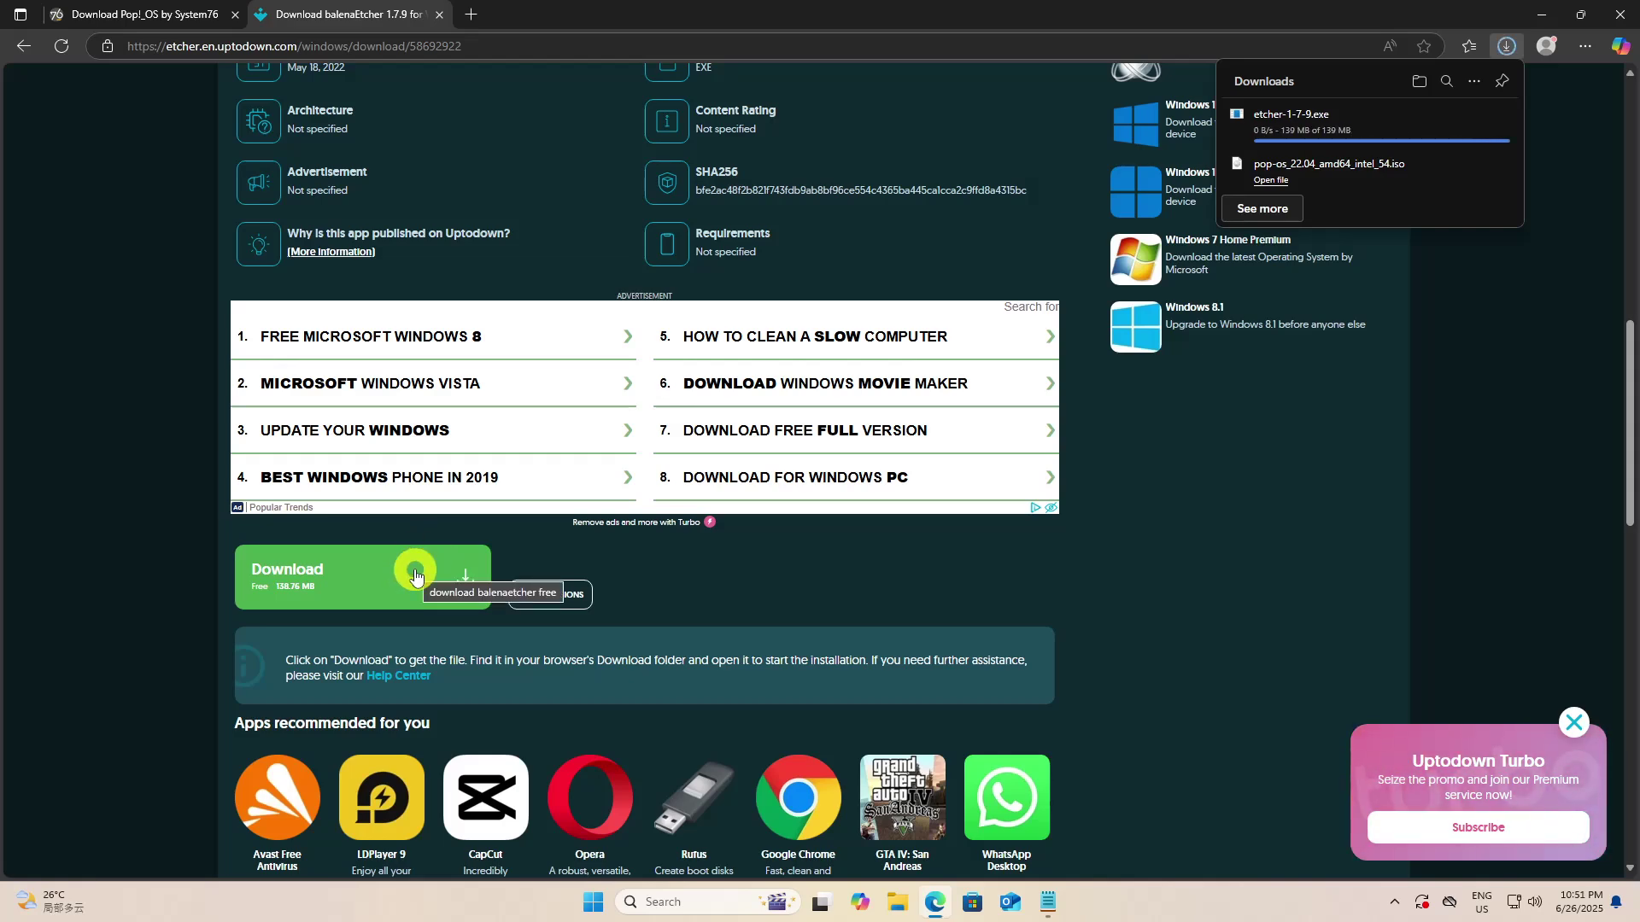
left_click(1331, 132)
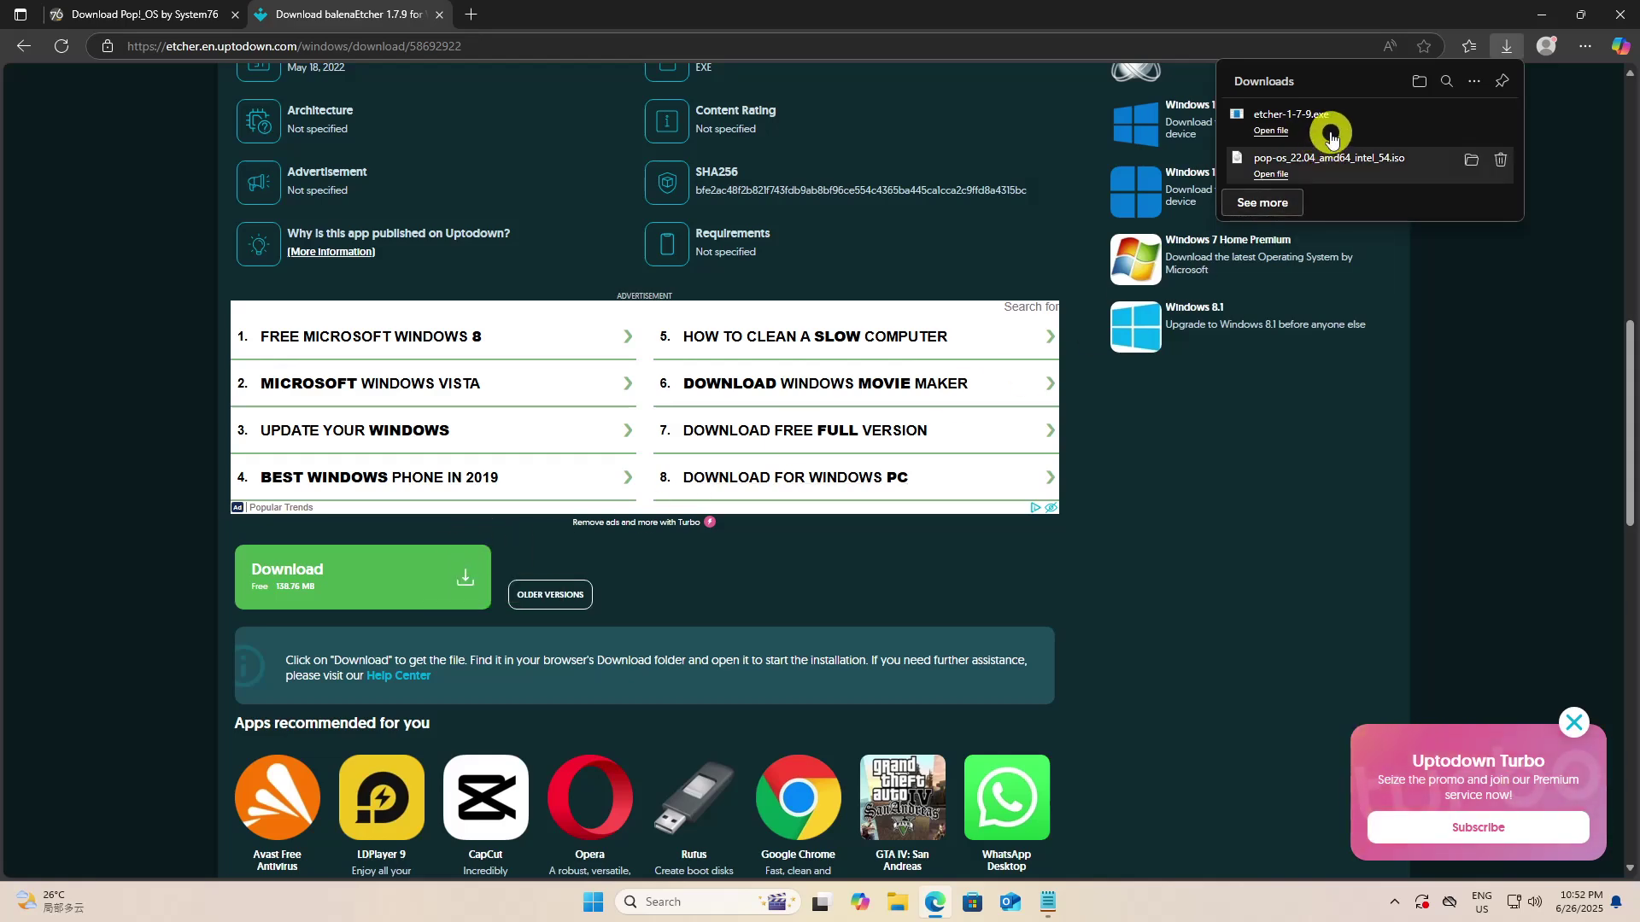
Install Etcher and select the pop-os 22.04 ISO as the image to flash
left_click(914, 587)
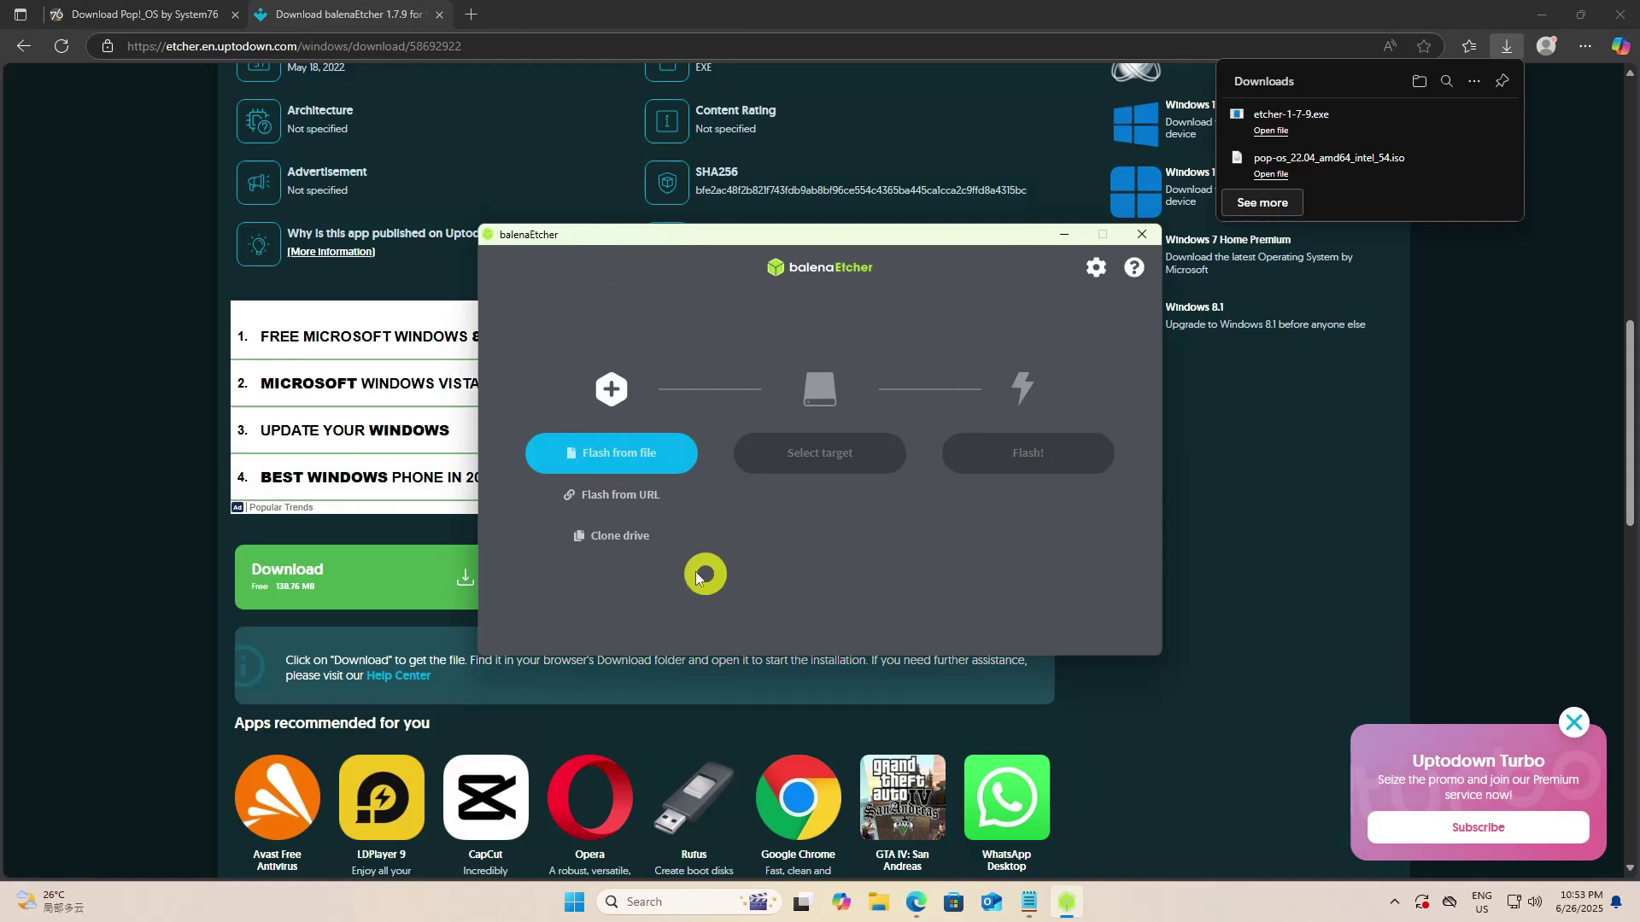
left_click(614, 453)
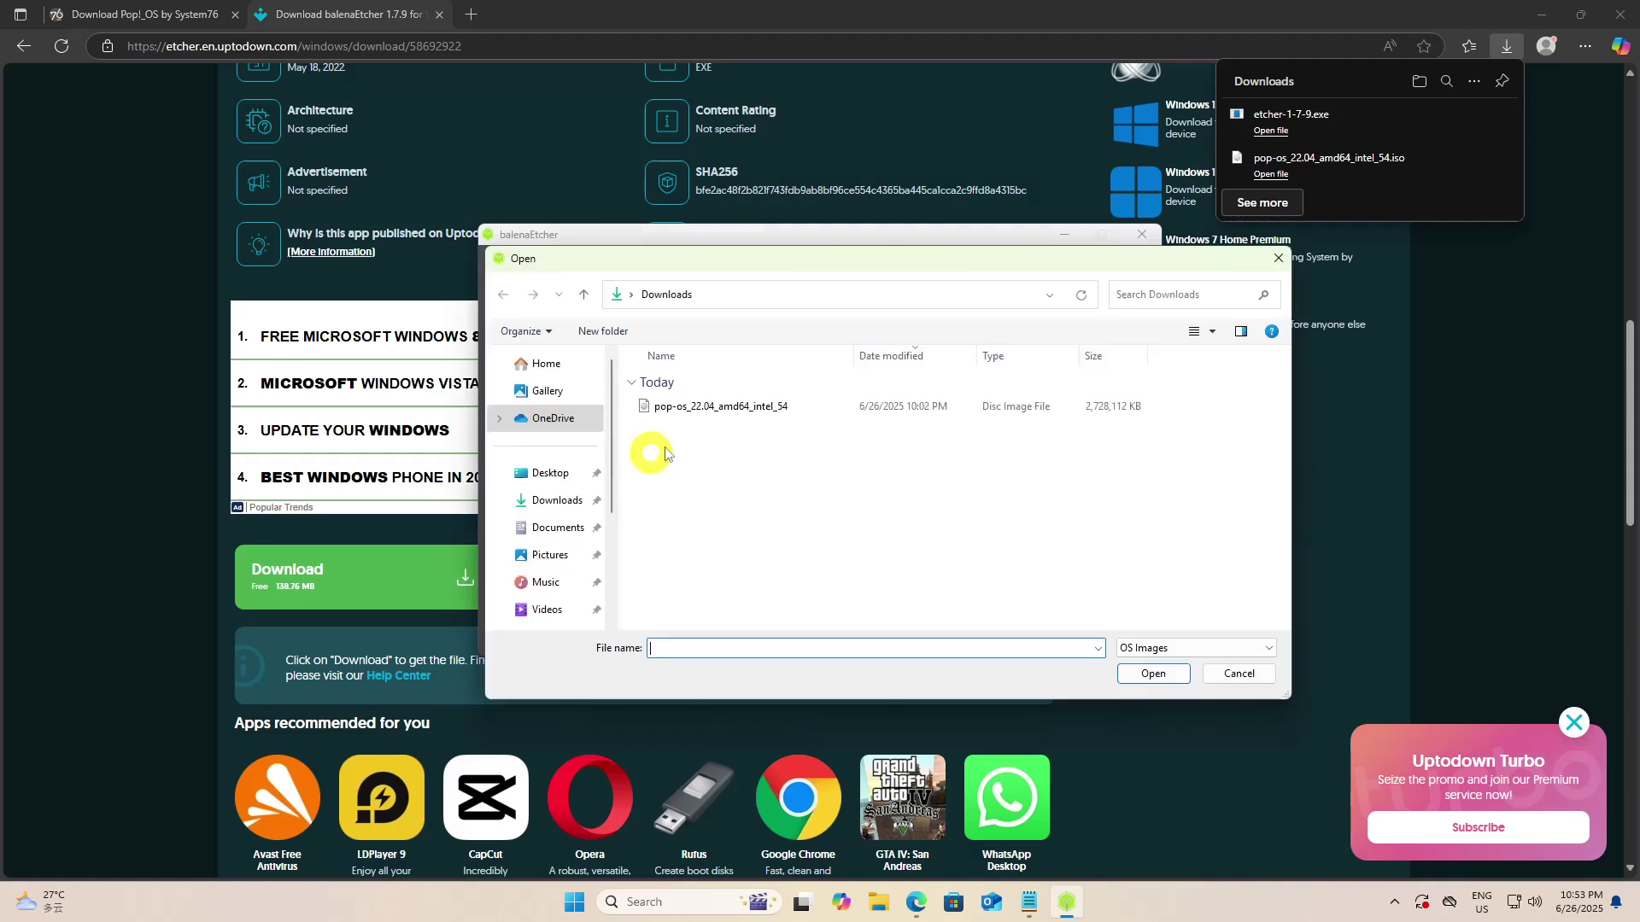
left_click(750, 405)
left_click(1165, 674)
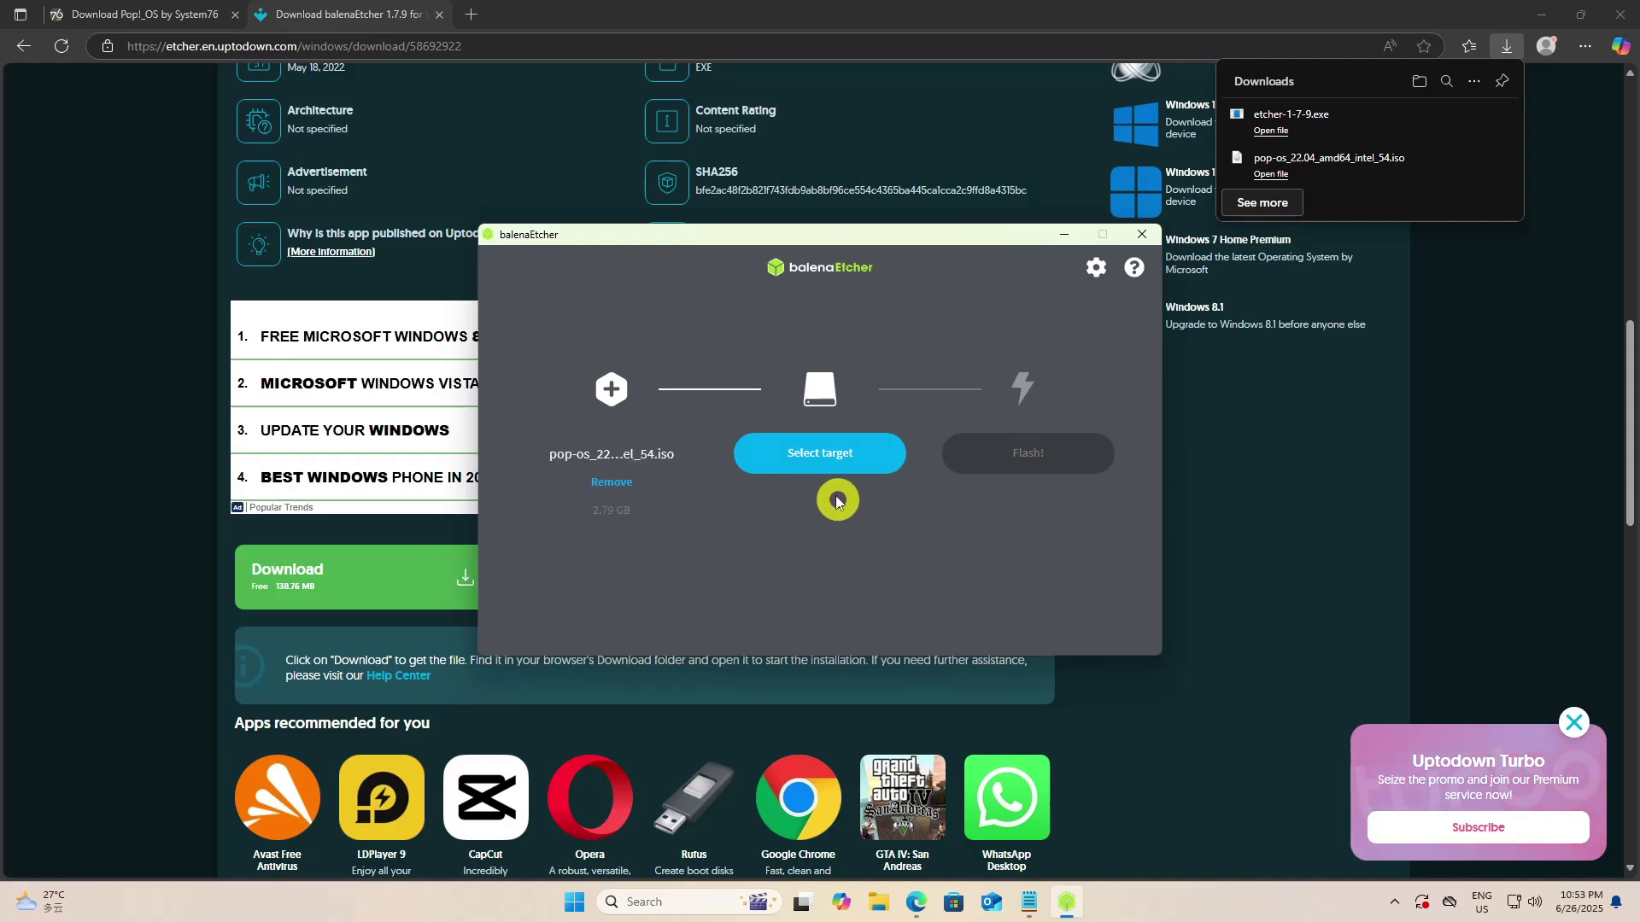
Target the 30.6 GB General UDisk USB Device and start flashing
left_click(812, 458)
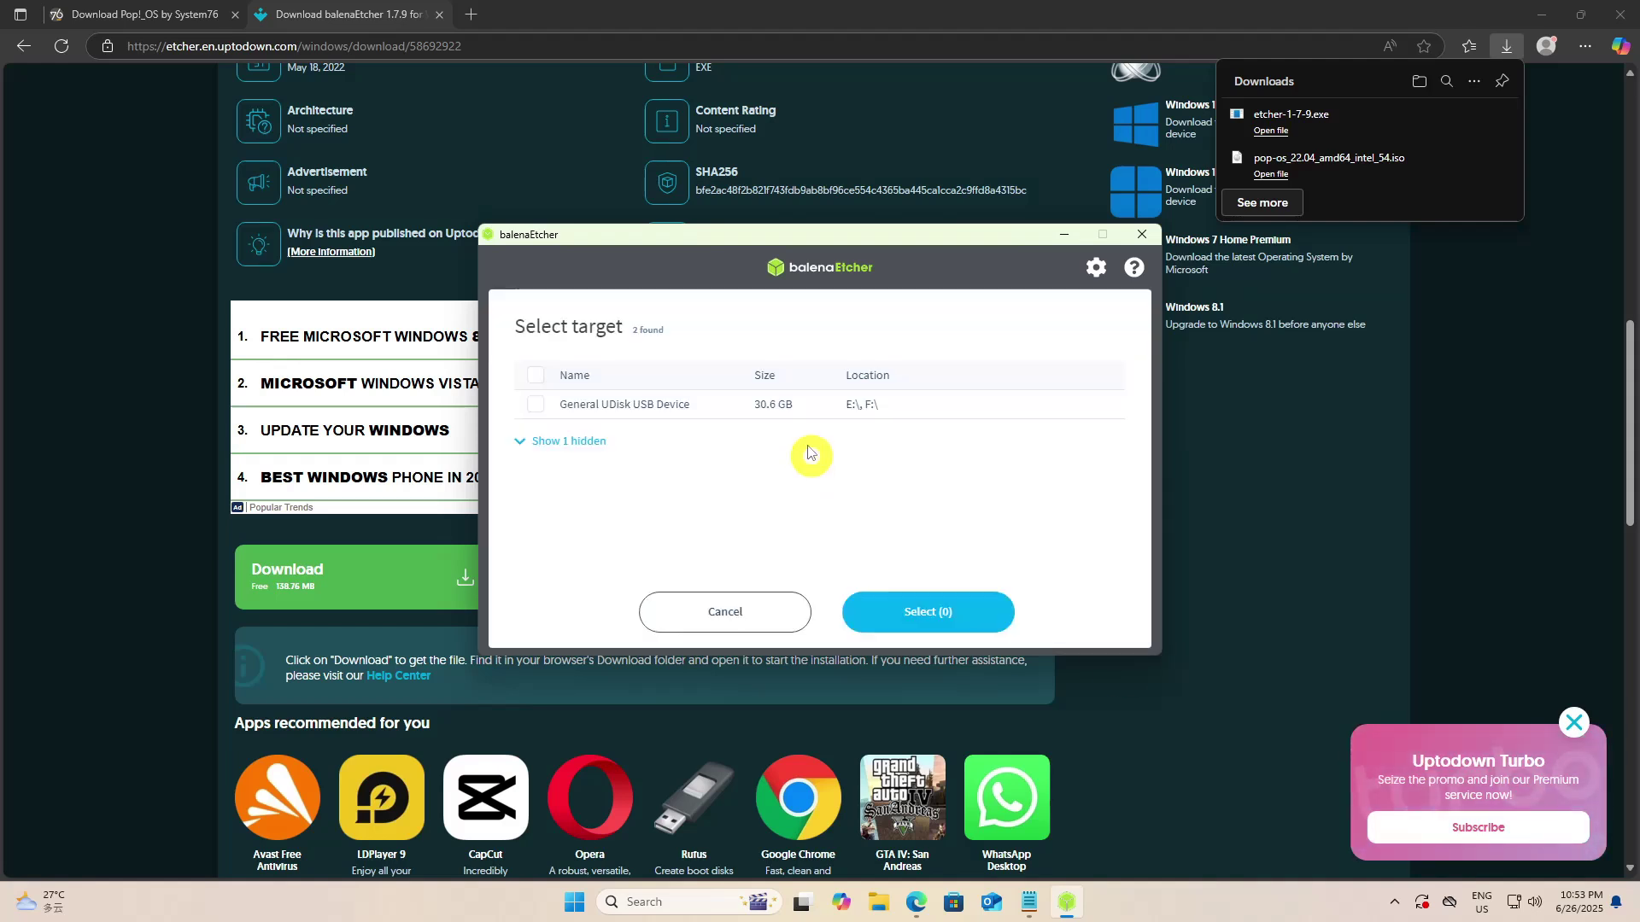
left_click(533, 405)
left_click(936, 615)
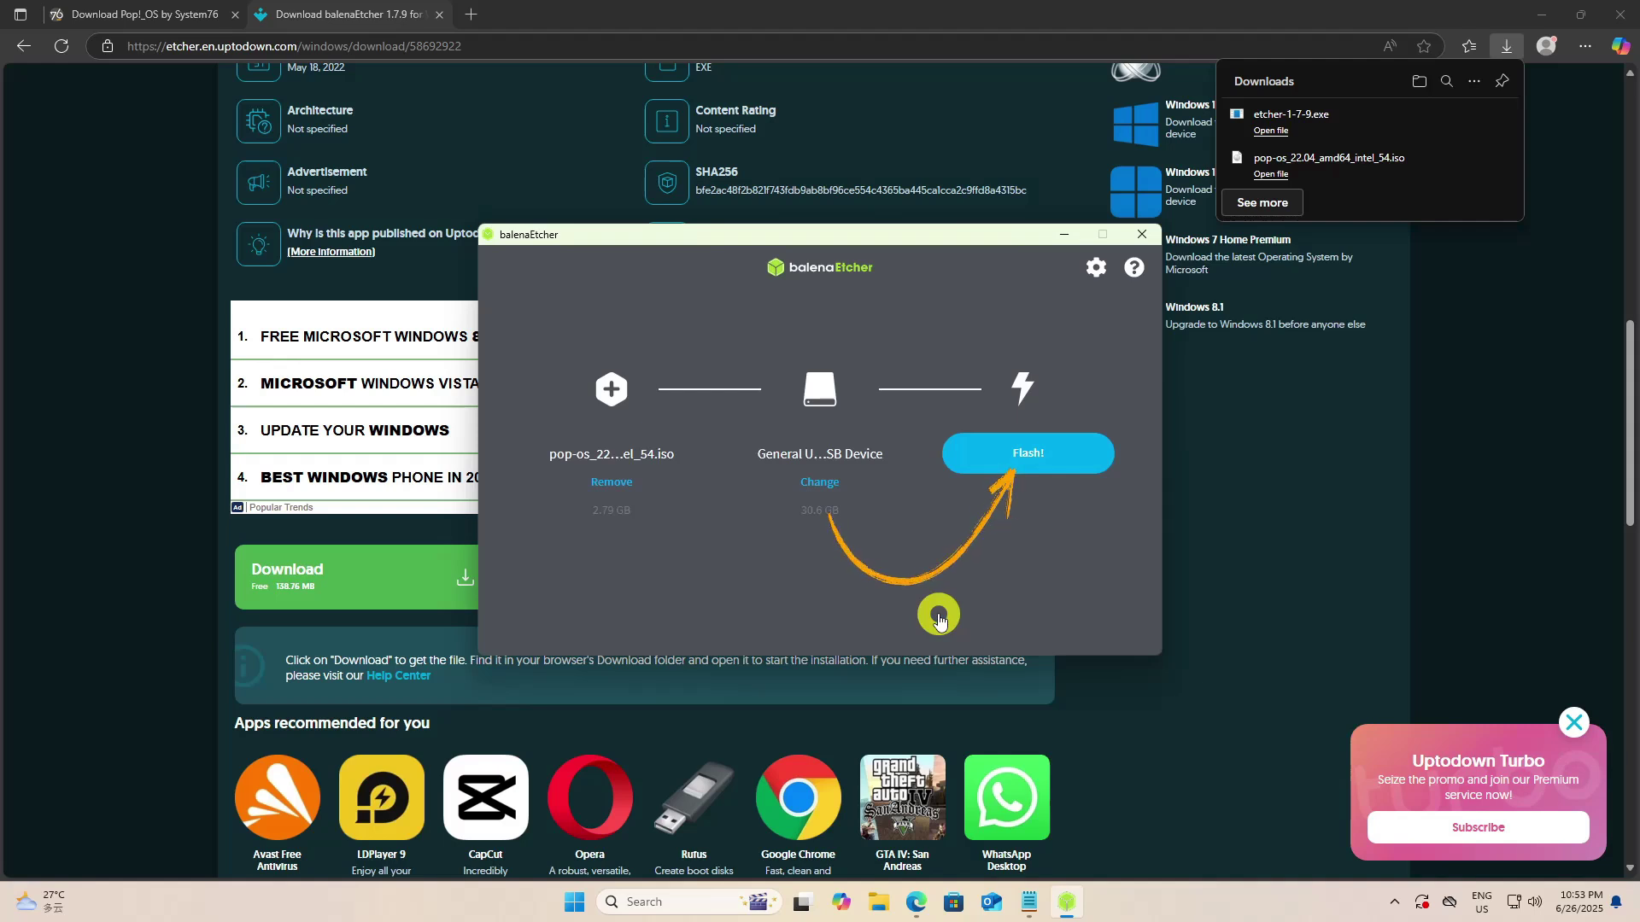
left_click(1025, 466)
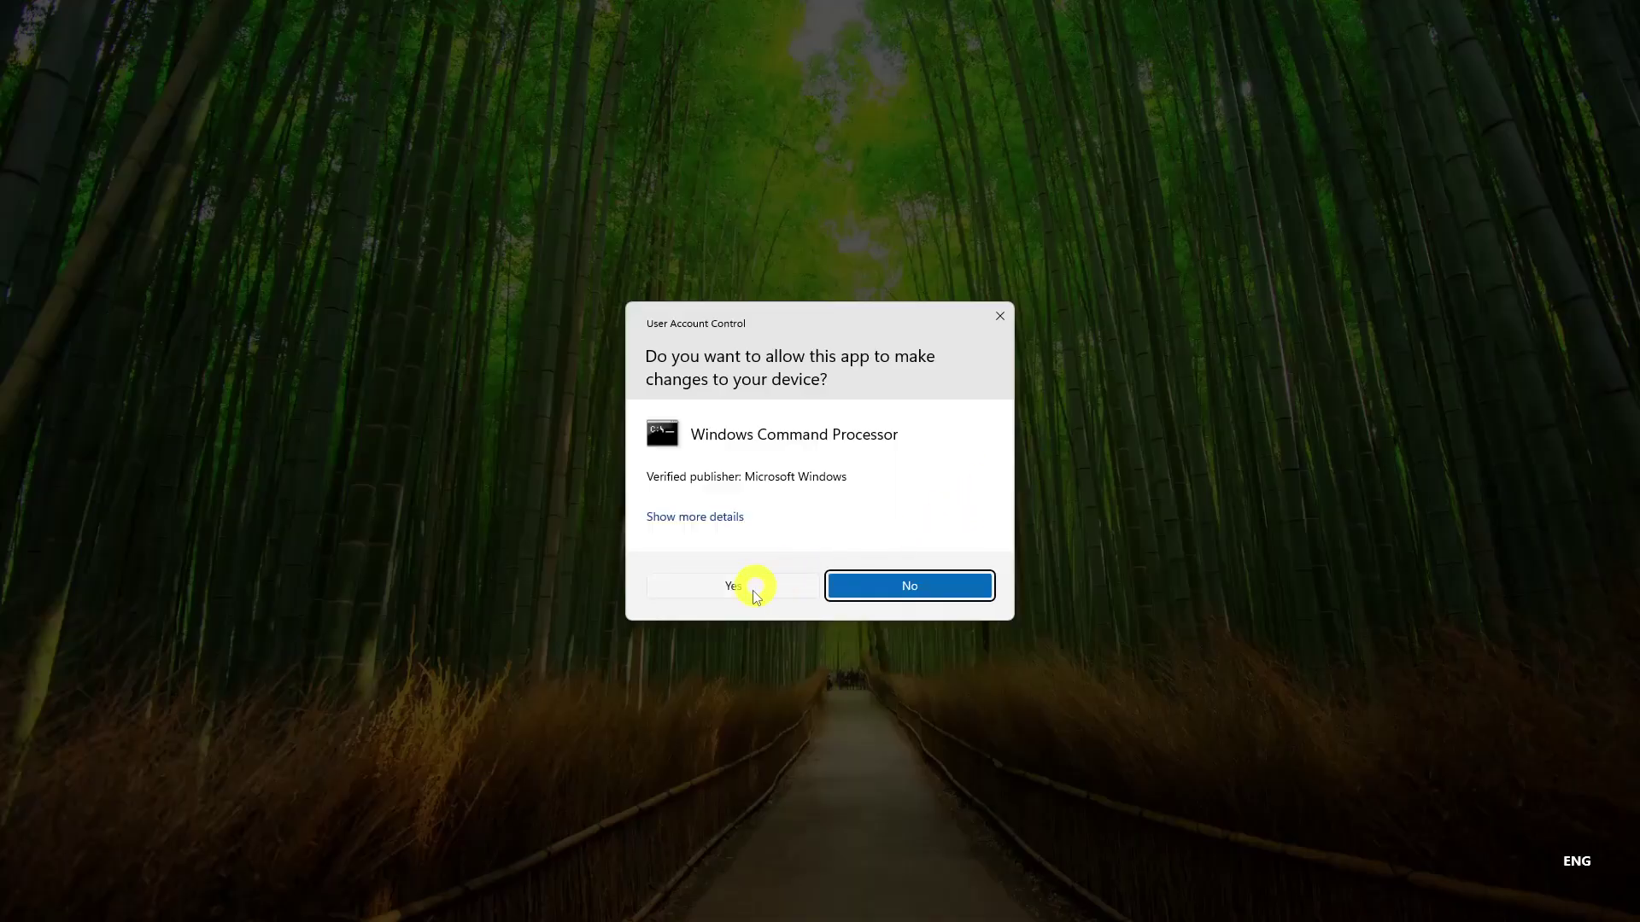
left_click(737, 585)
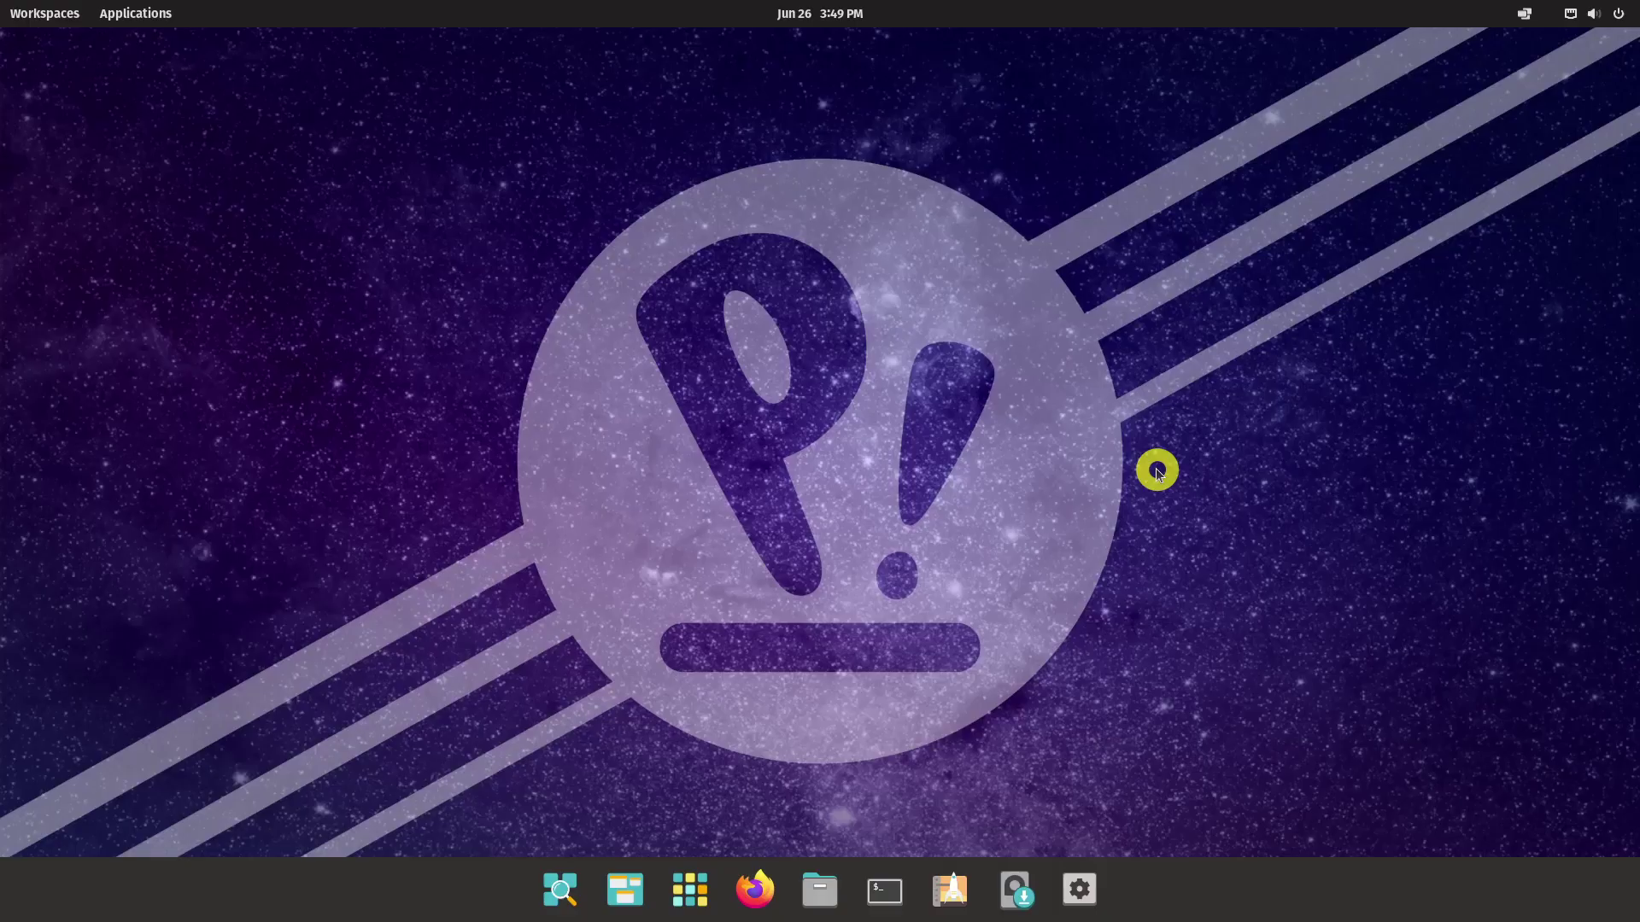
Relaunch the Pop!_OS installer with English language and the default English (US) keyboard
left_click(745, 510)
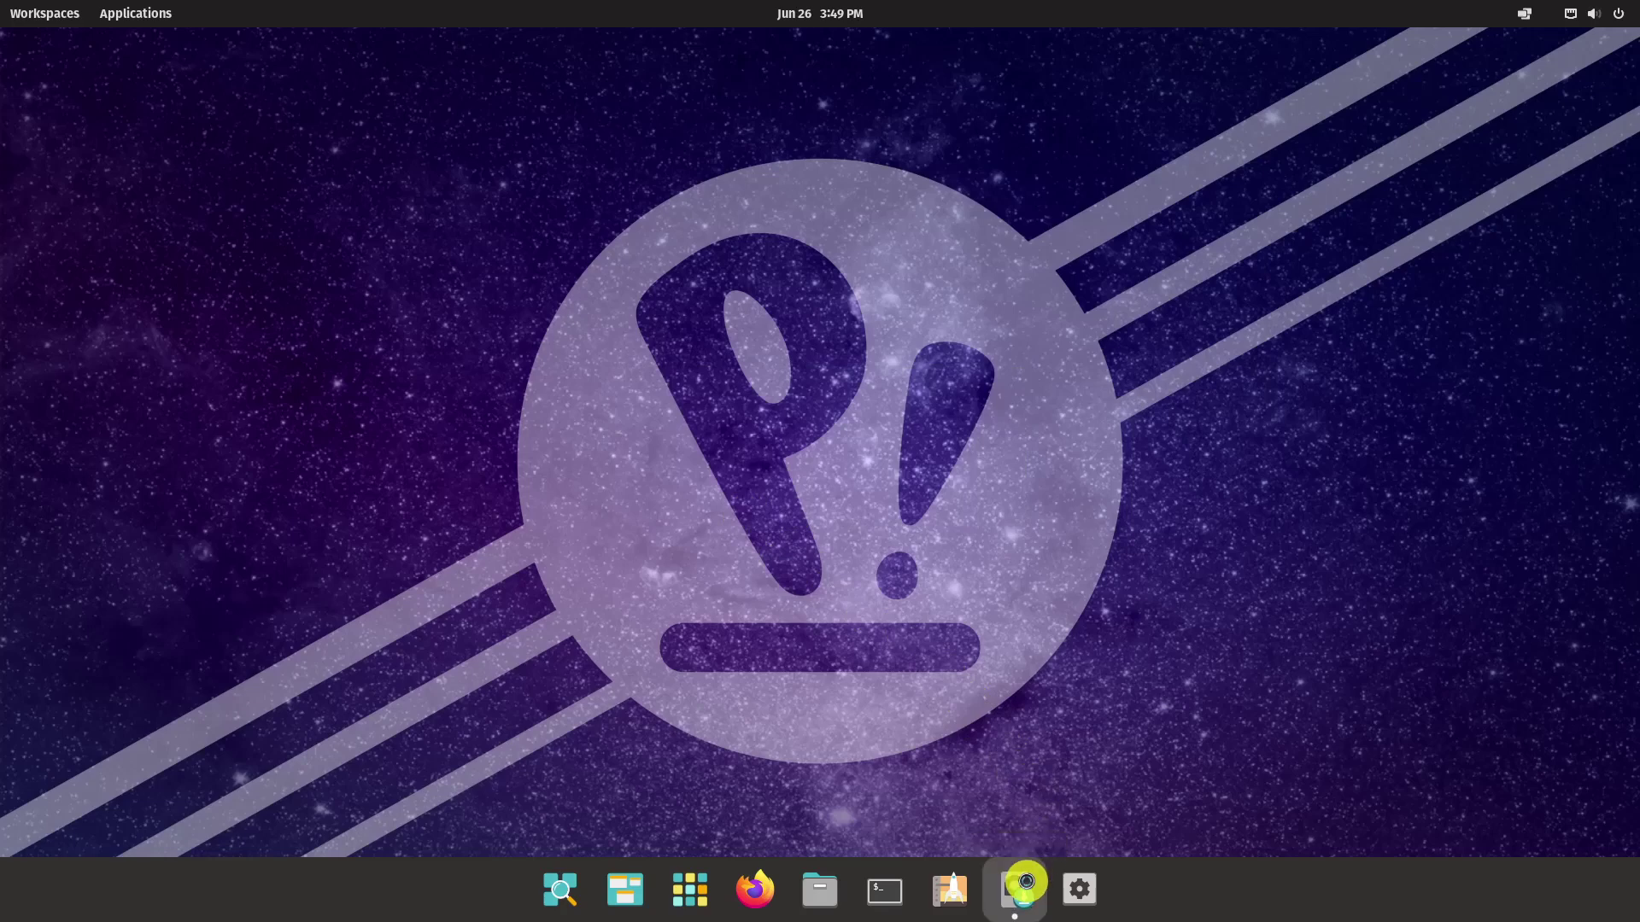
left_click(1025, 882)
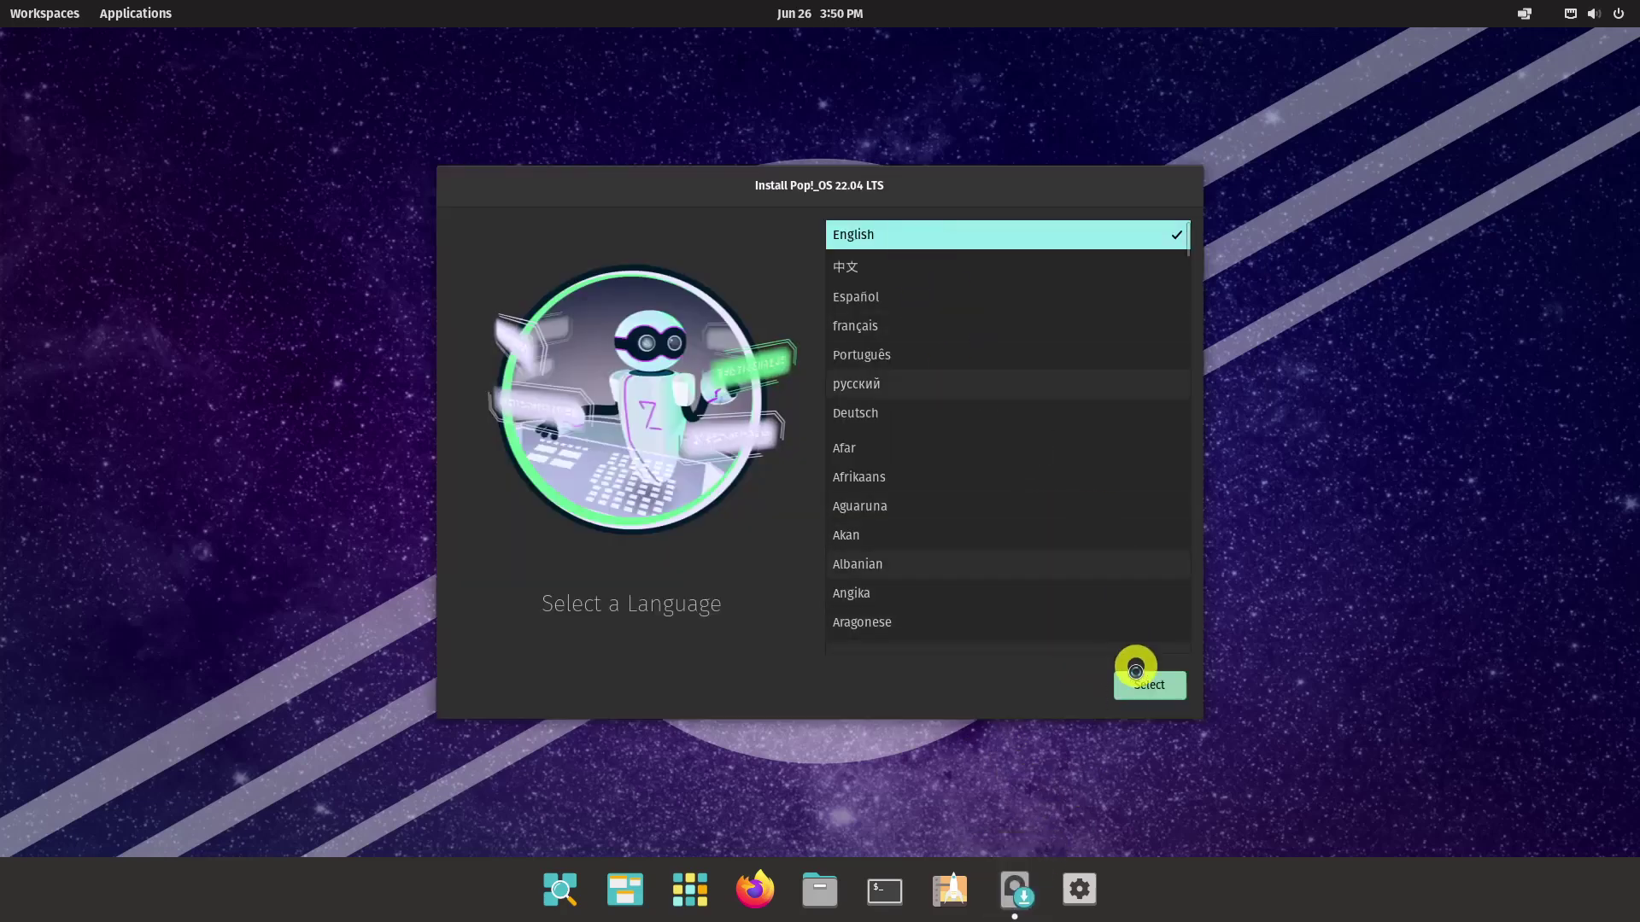
left_click(1145, 684)
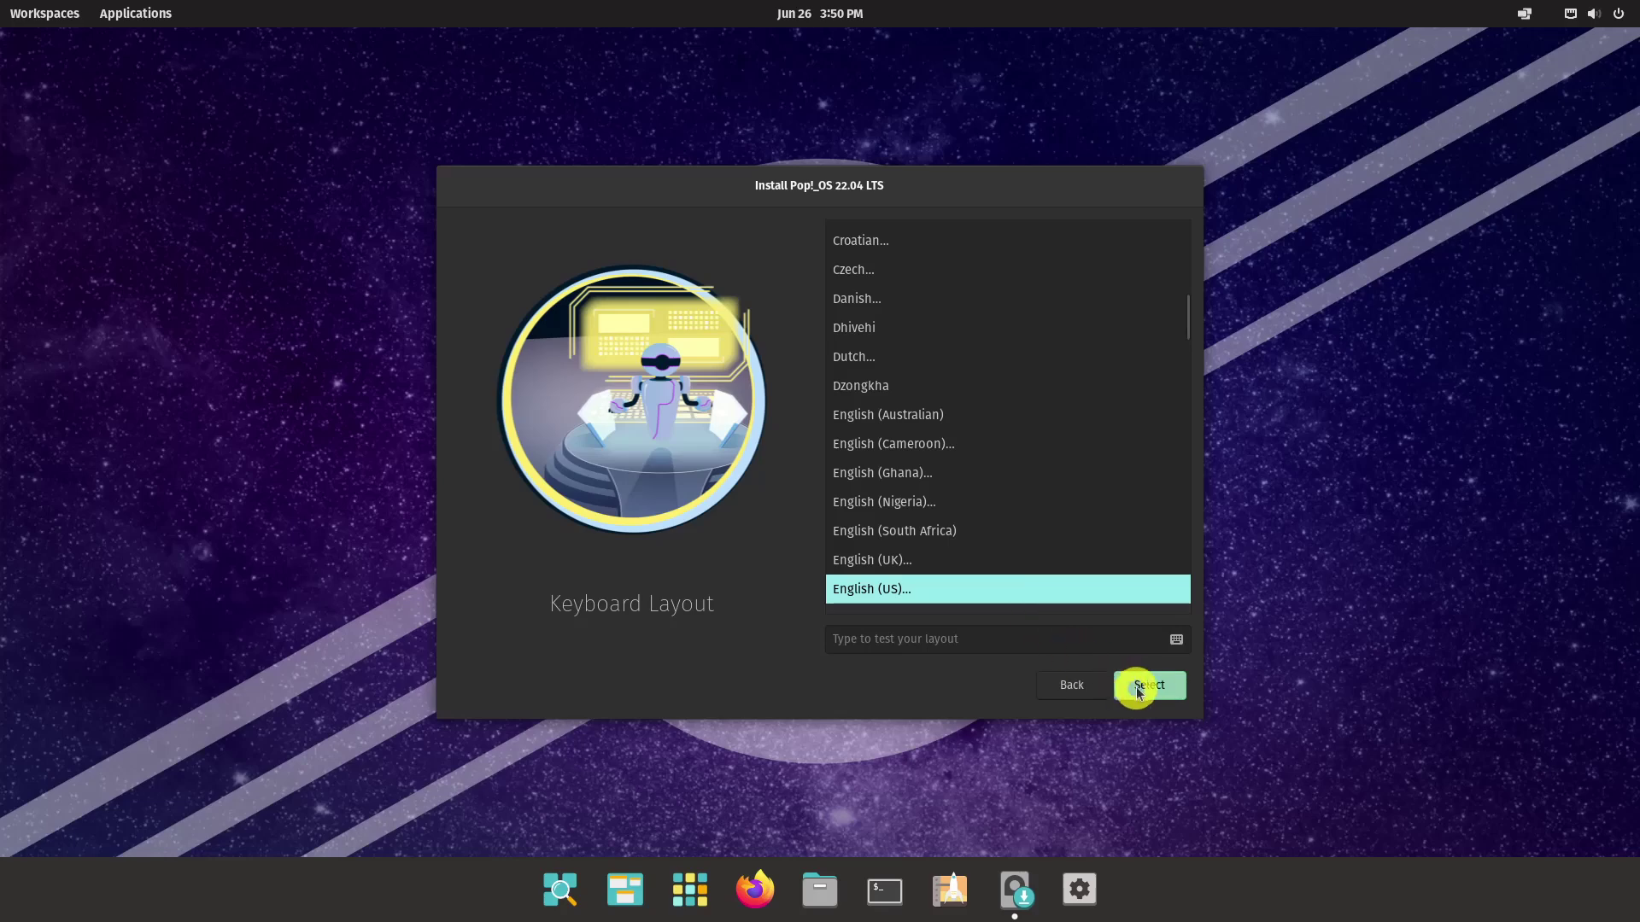
left_click(1144, 688)
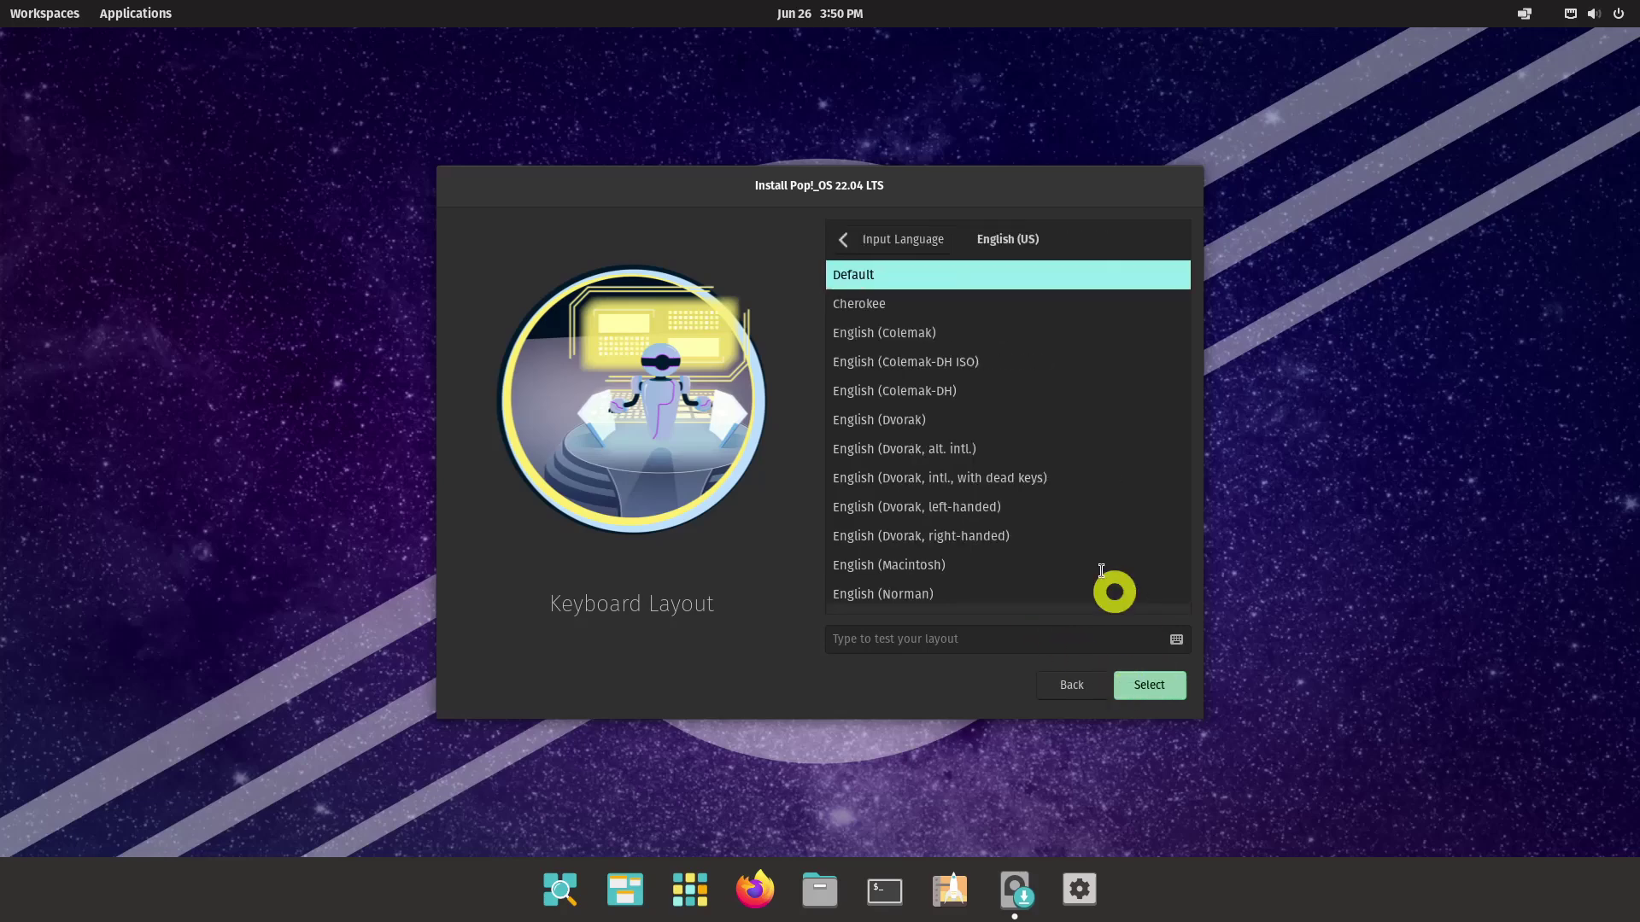
left_click(1151, 694)
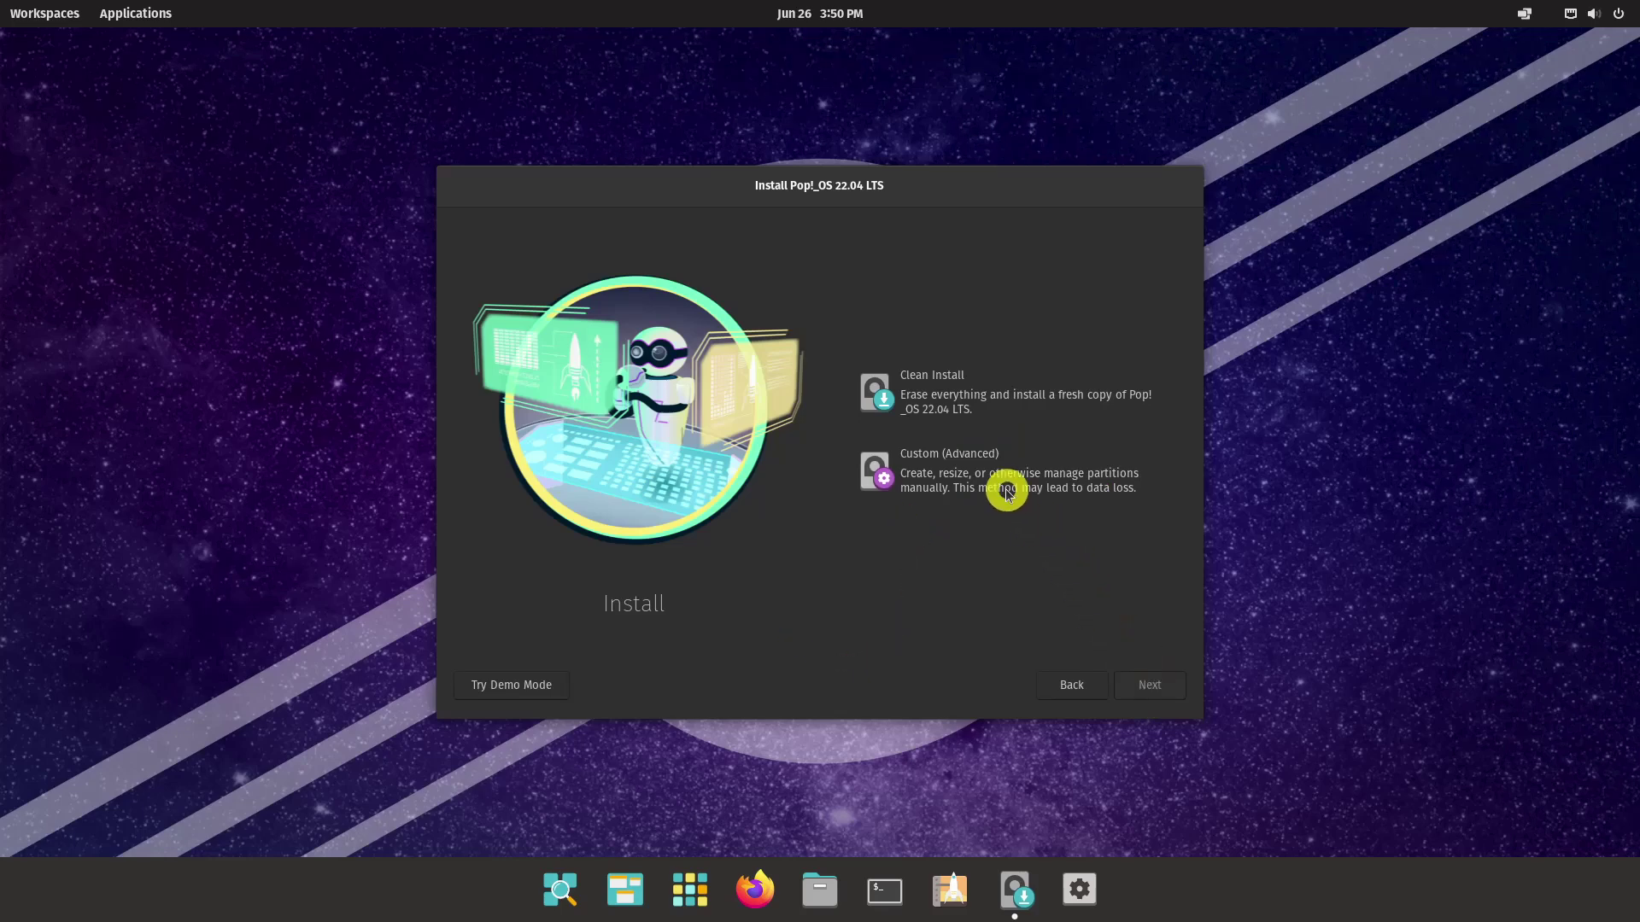
Choose Custom (Advanced) installation and open GParted from the partition screen
left_click(1012, 495)
left_click(1133, 684)
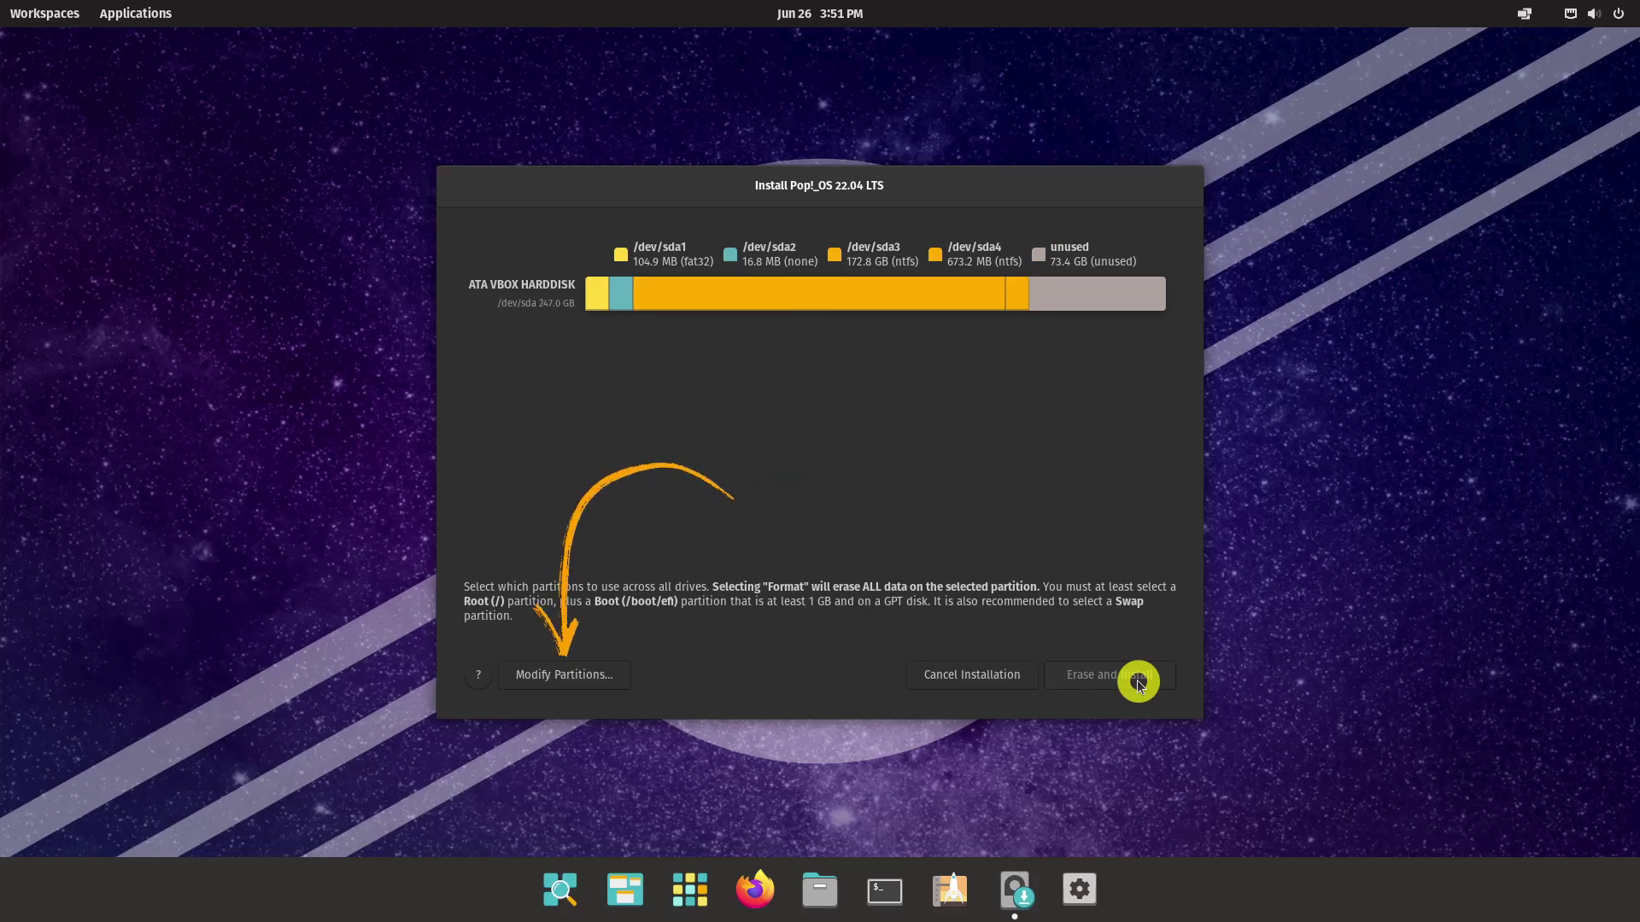
left_click(576, 676)
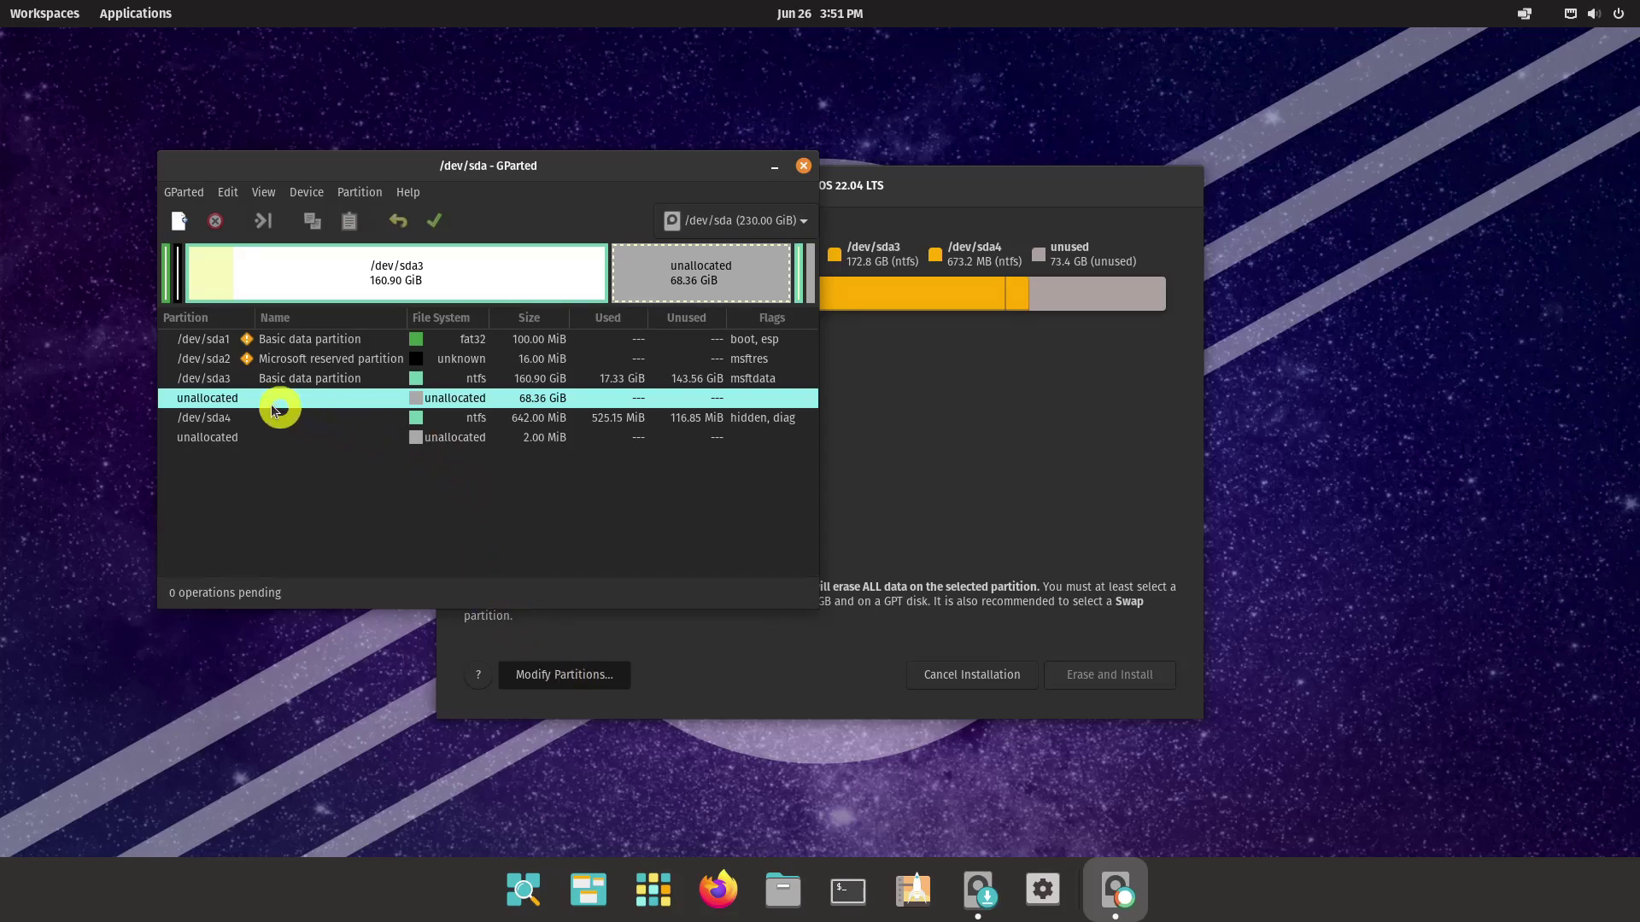
Add a 1024 MiB ext4 partition labelled /boot in the unallocated space
right_click(221, 397)
left_click(315, 418)
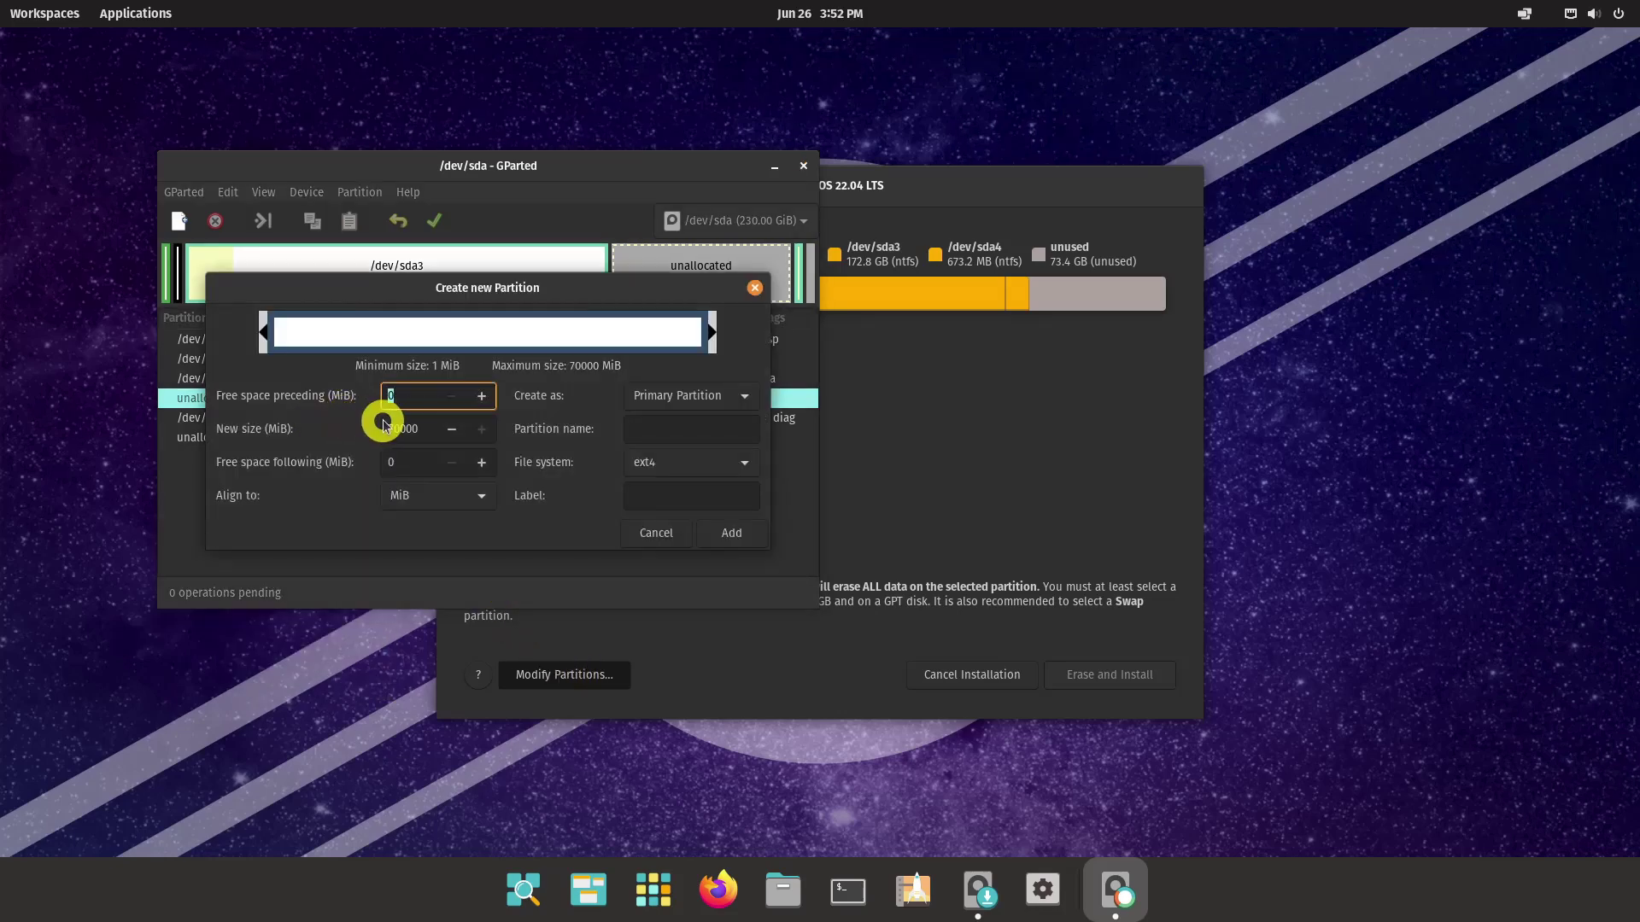
type("1024")
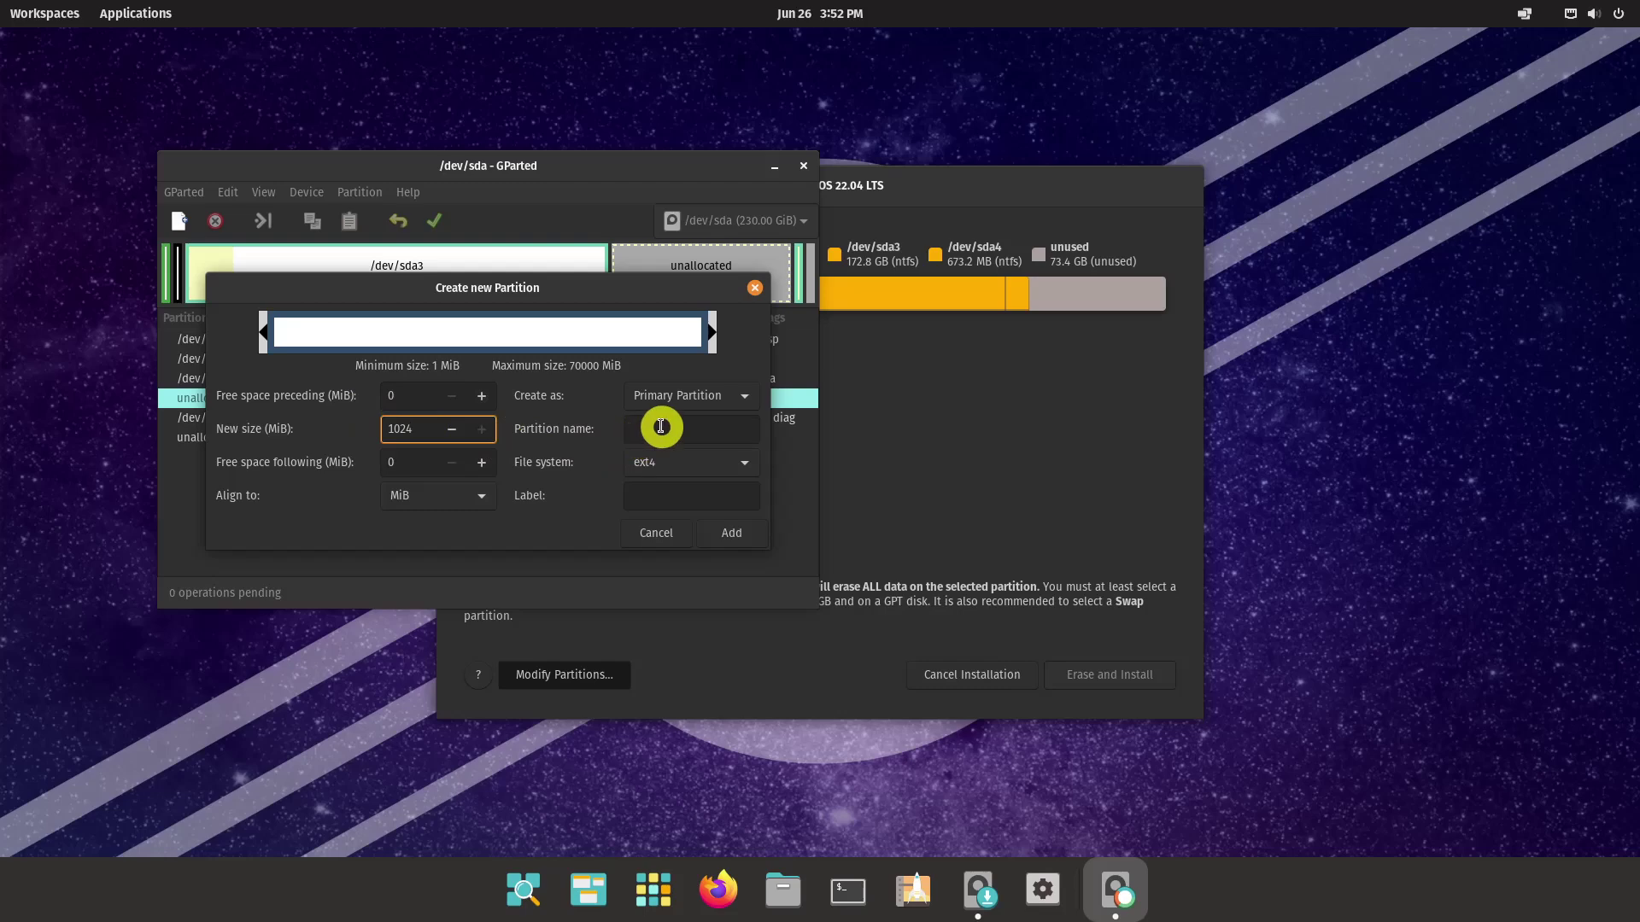
left_click(665, 426)
type("/boot")
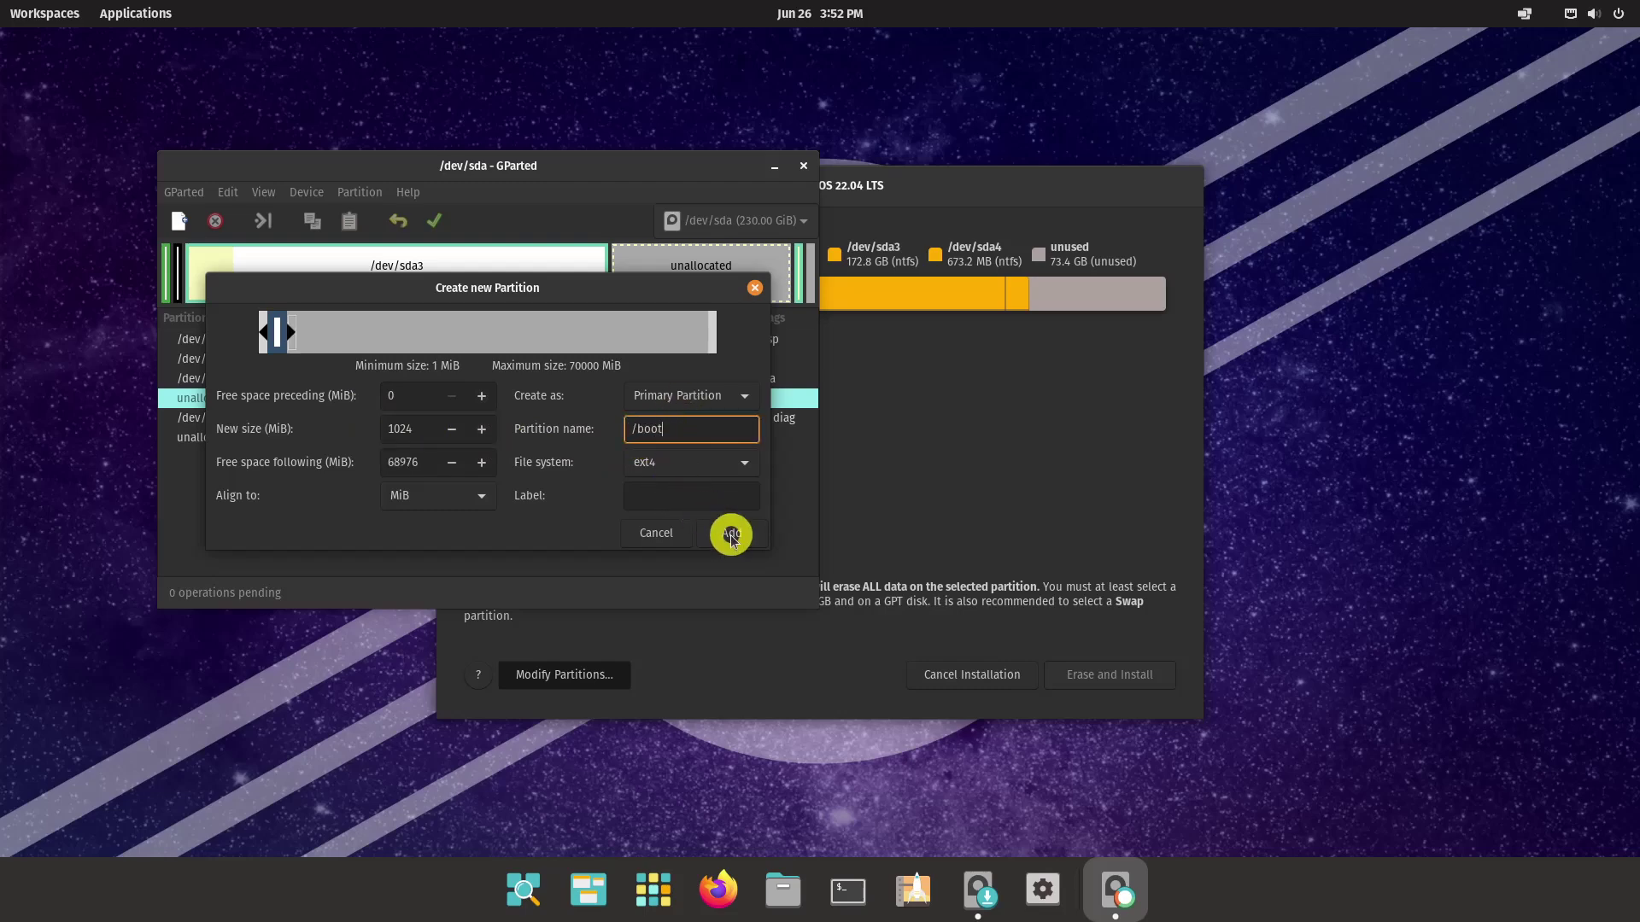
left_click(731, 532)
Add an 18000 MiB ext4 root partition in the remaining free space
right_click(314, 423)
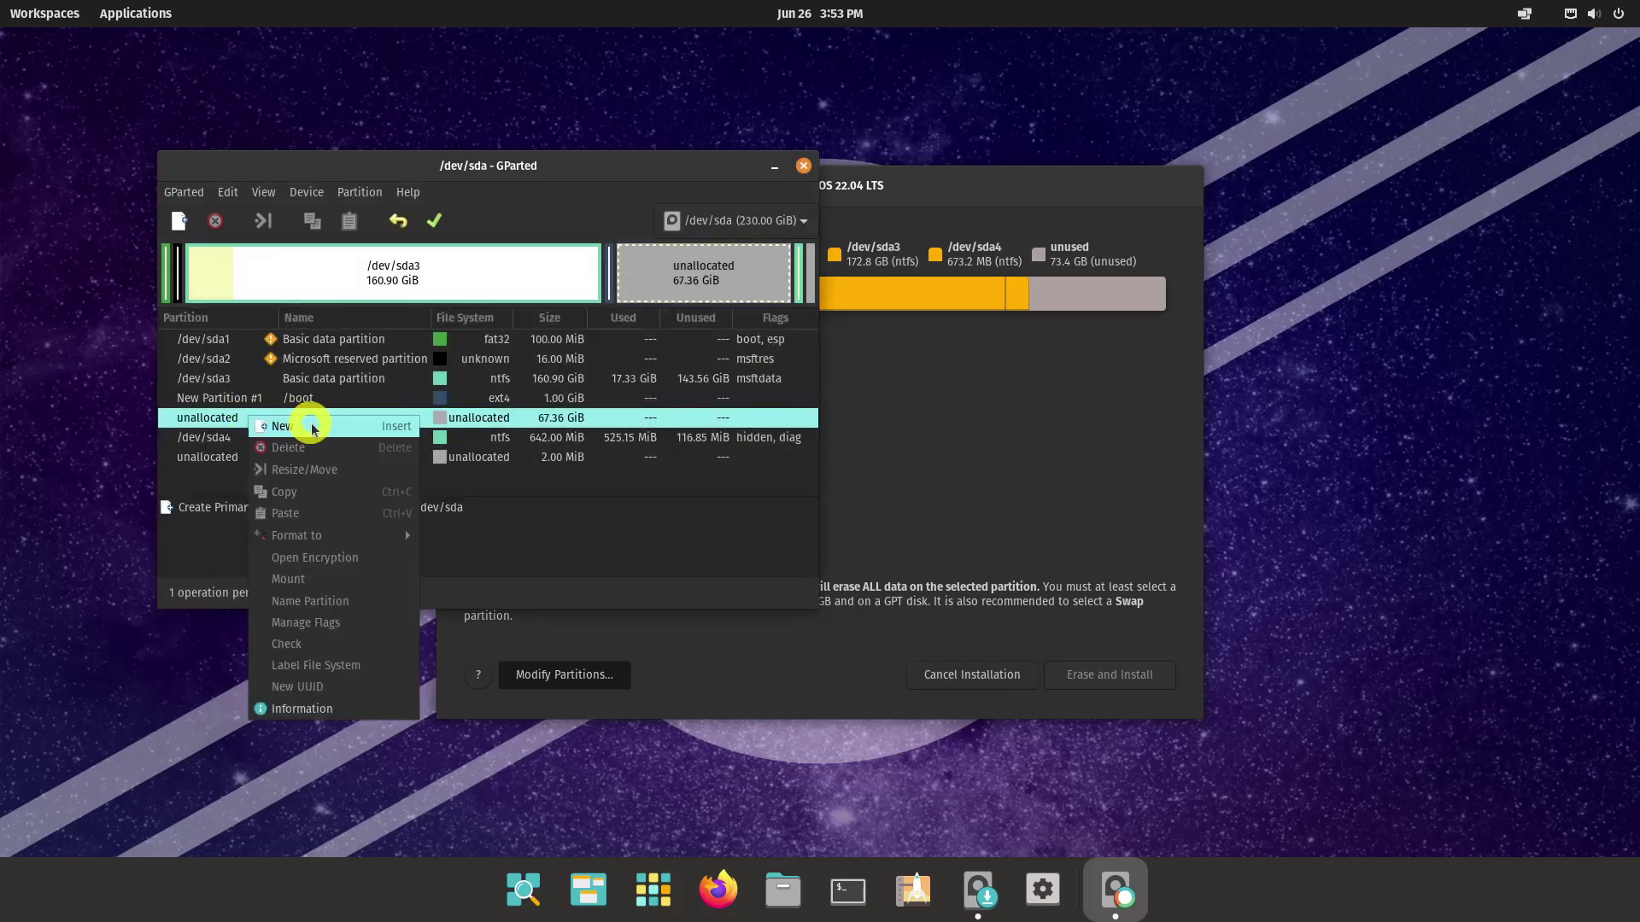
left_click(320, 437)
double_click(401, 427)
type("18")
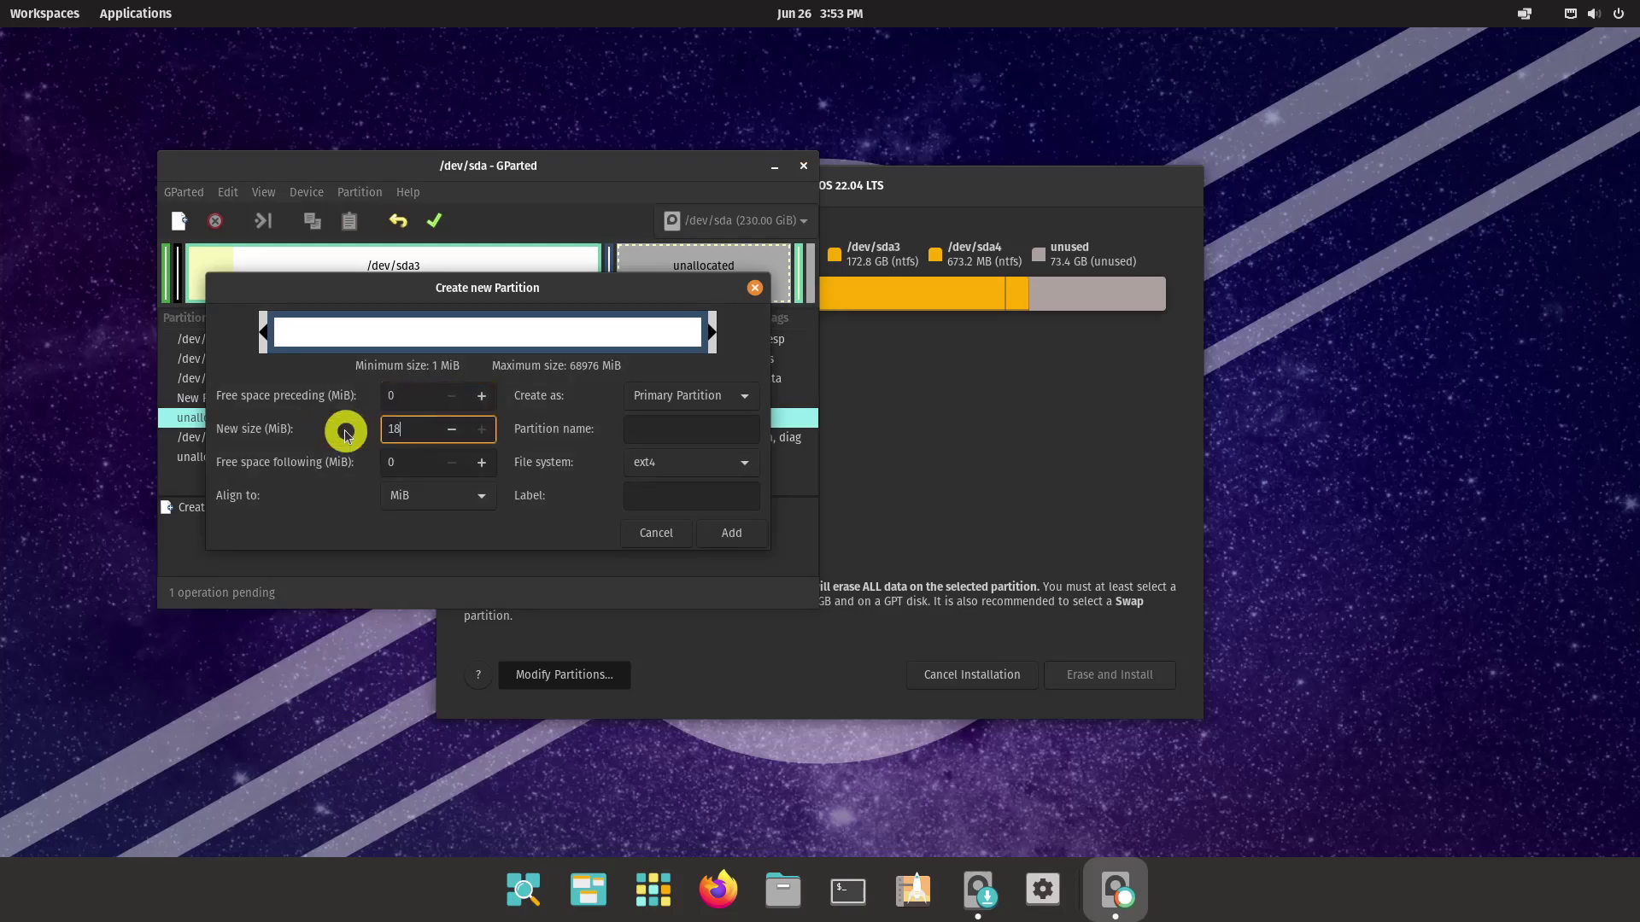
type("000")
left_click(663, 432)
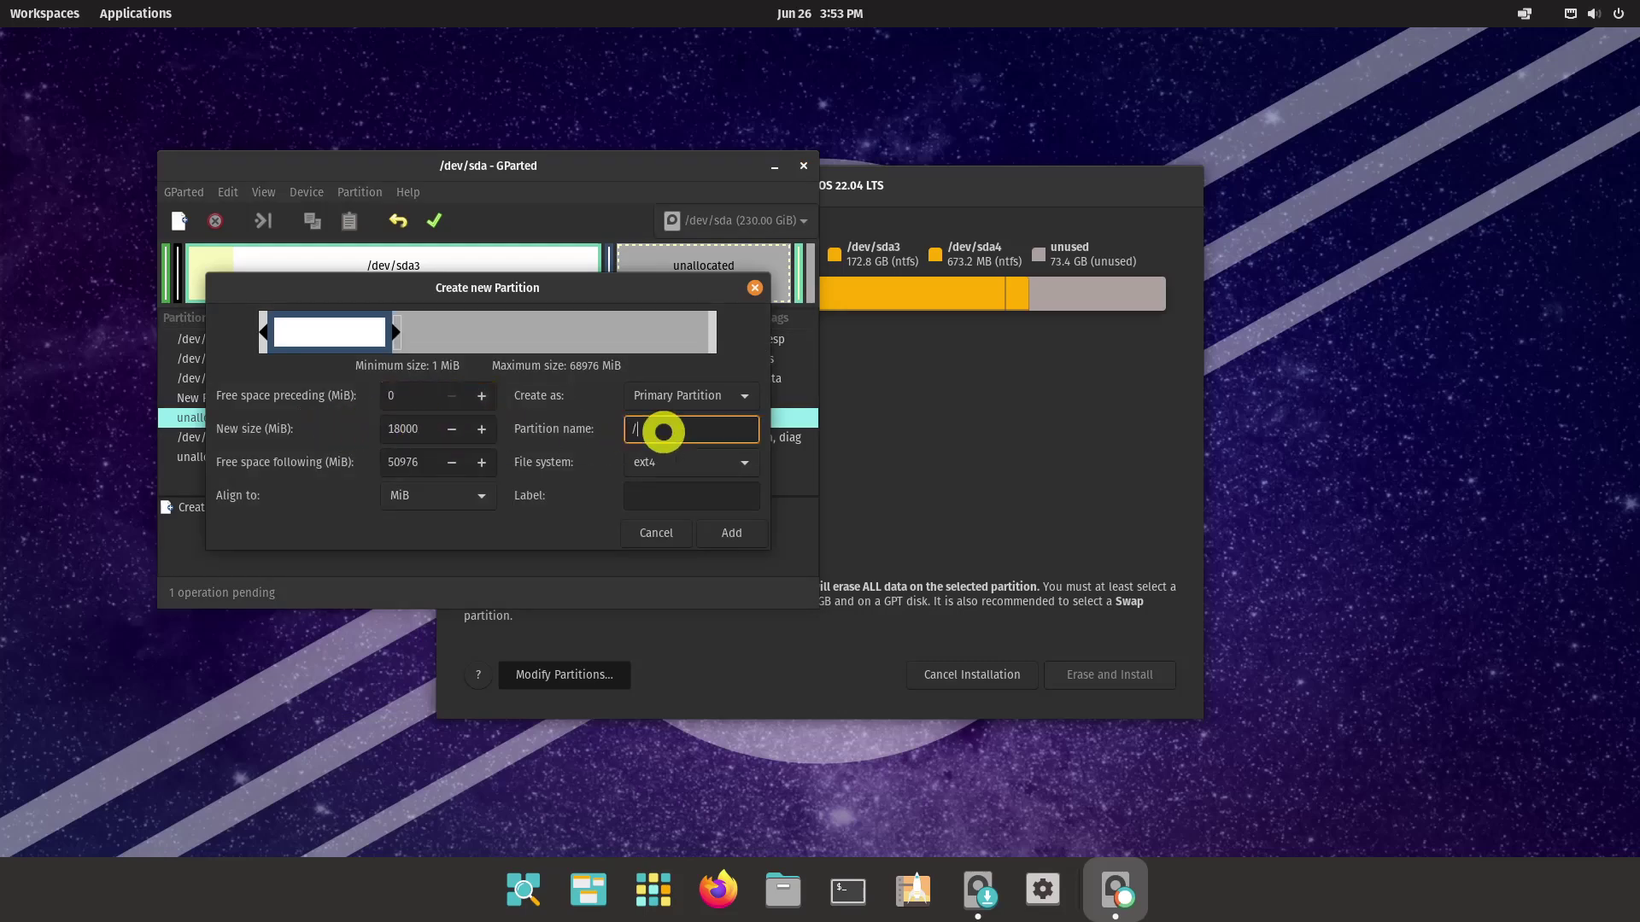
left_click(731, 532)
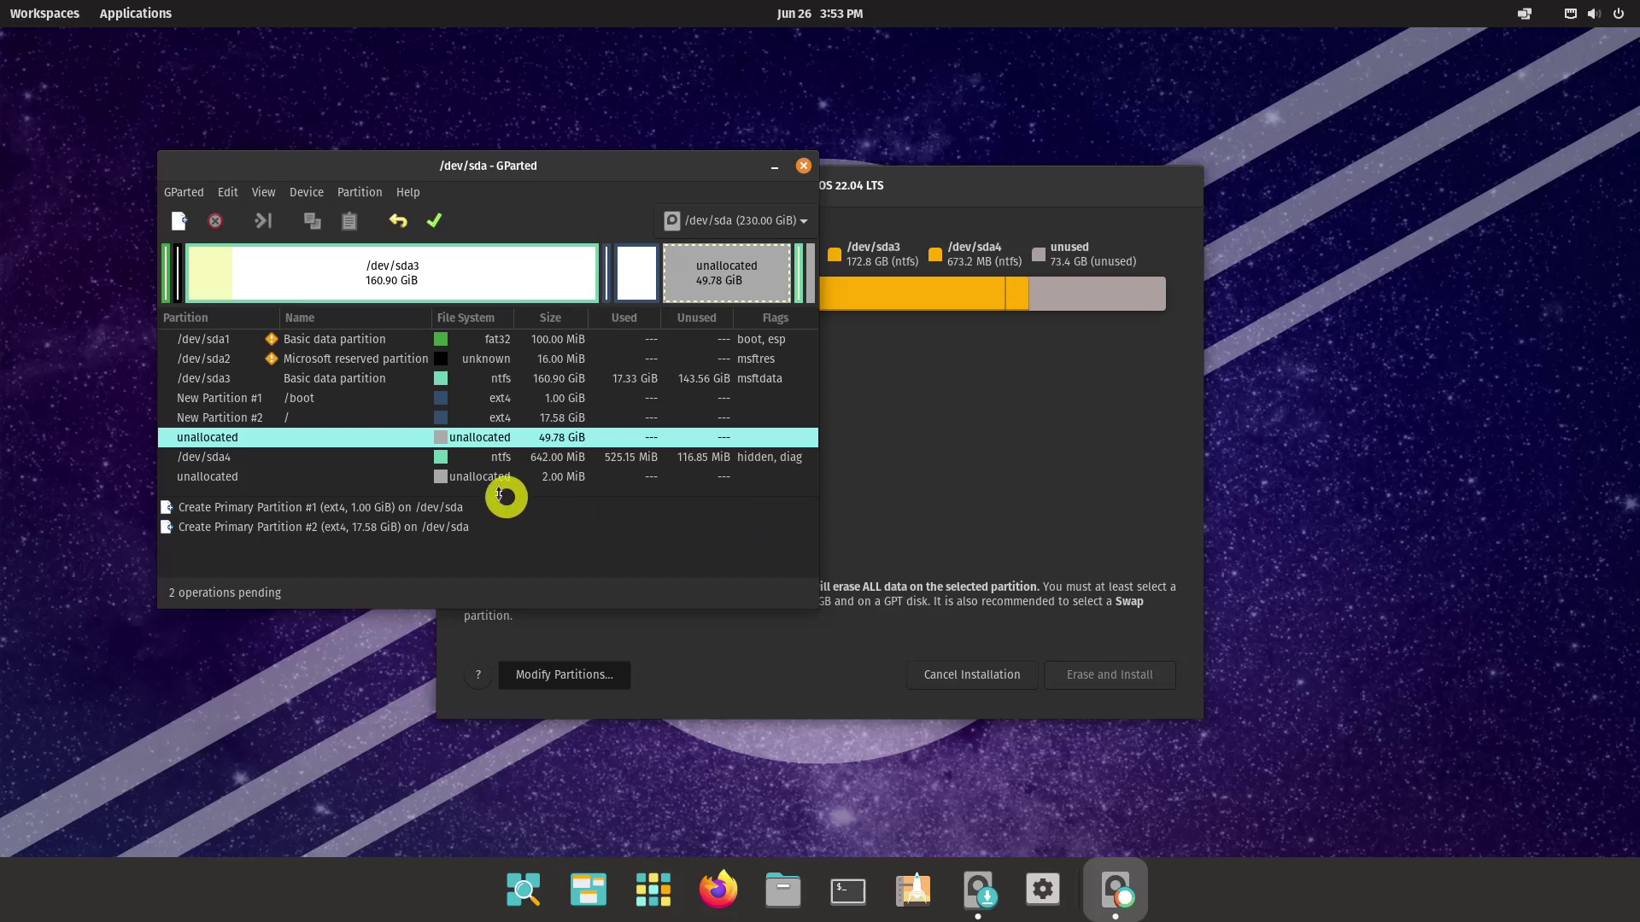
Add a /home ext4 partition filling the rest of the unallocated space
right_click(363, 439)
left_click(394, 451)
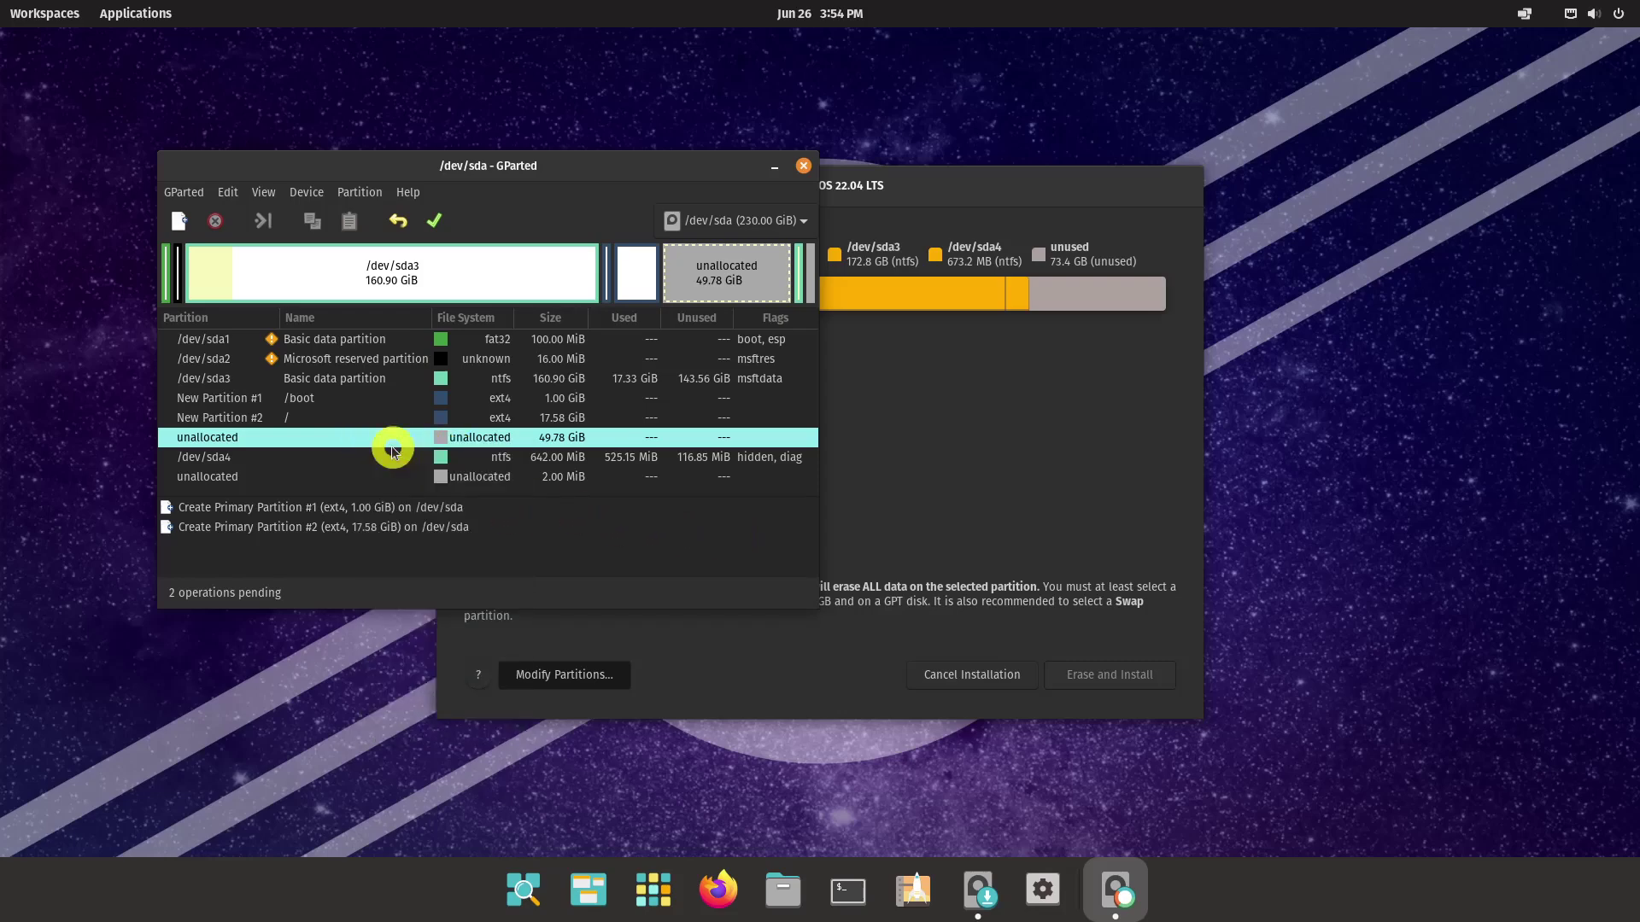
left_click(657, 429)
type("/home")
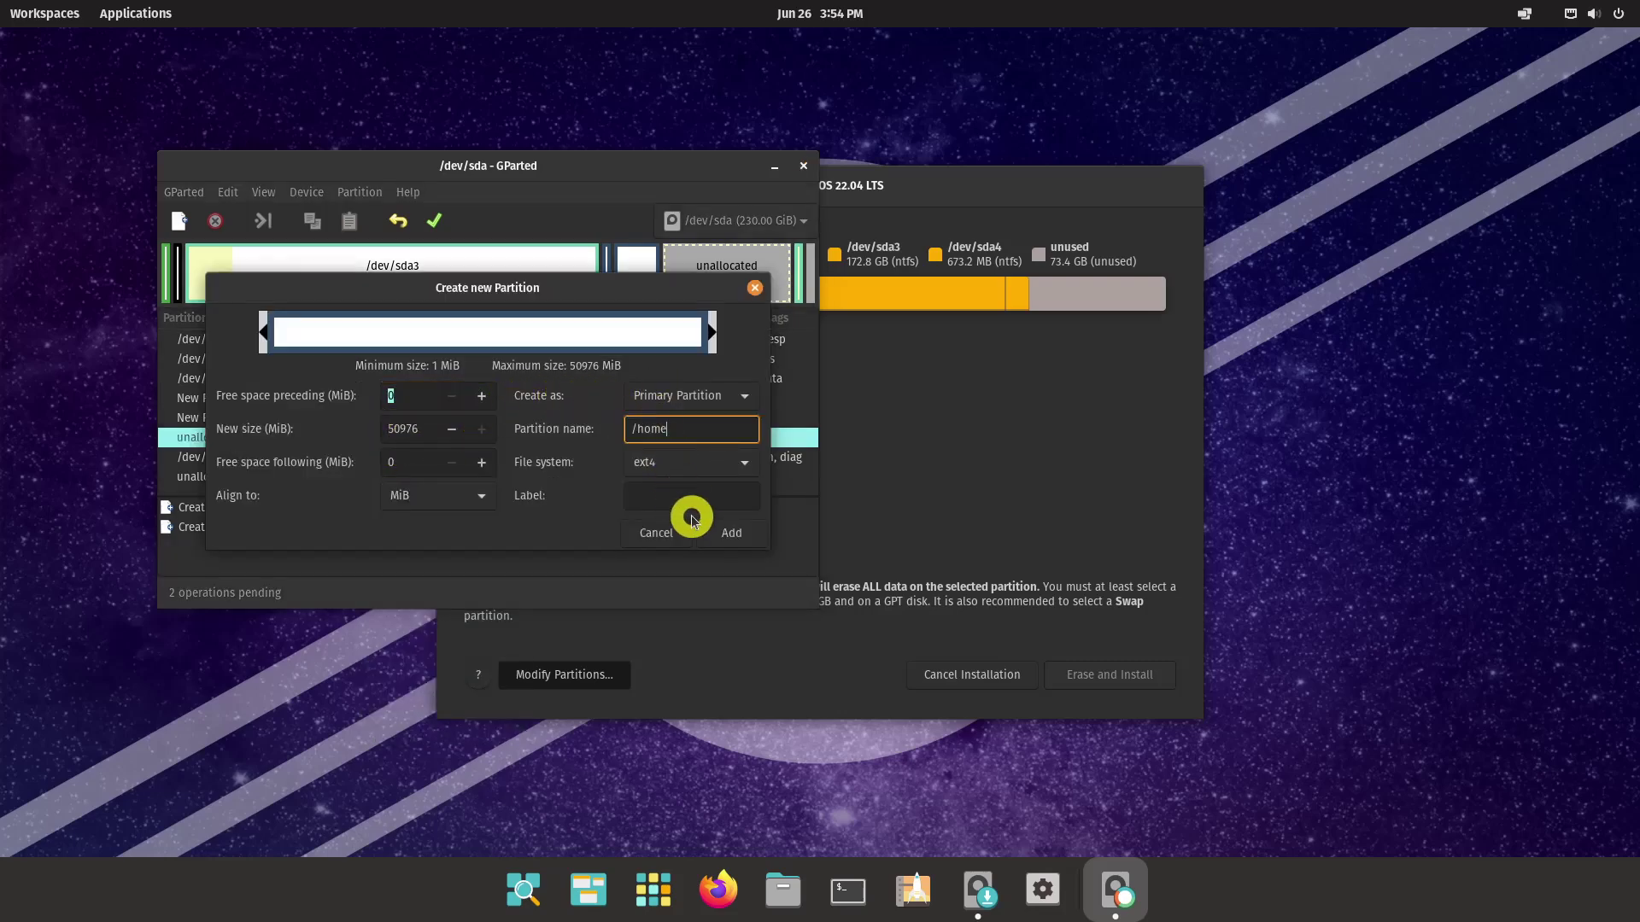
left_click(727, 533)
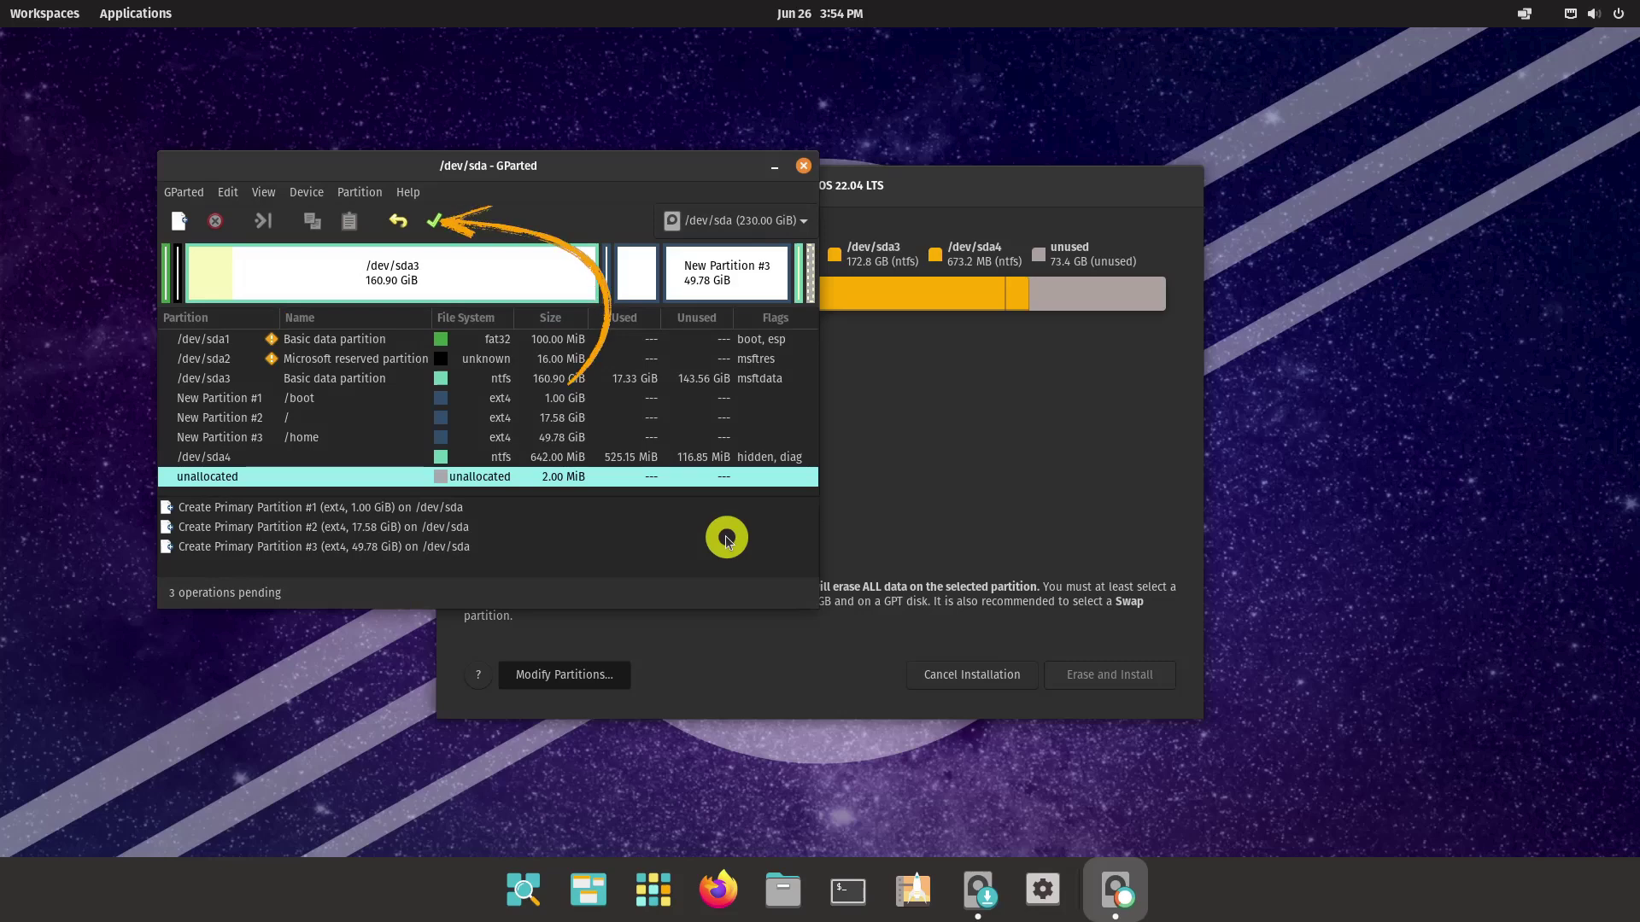
Apply the three pending partition operations and close GParted
left_click(434, 220)
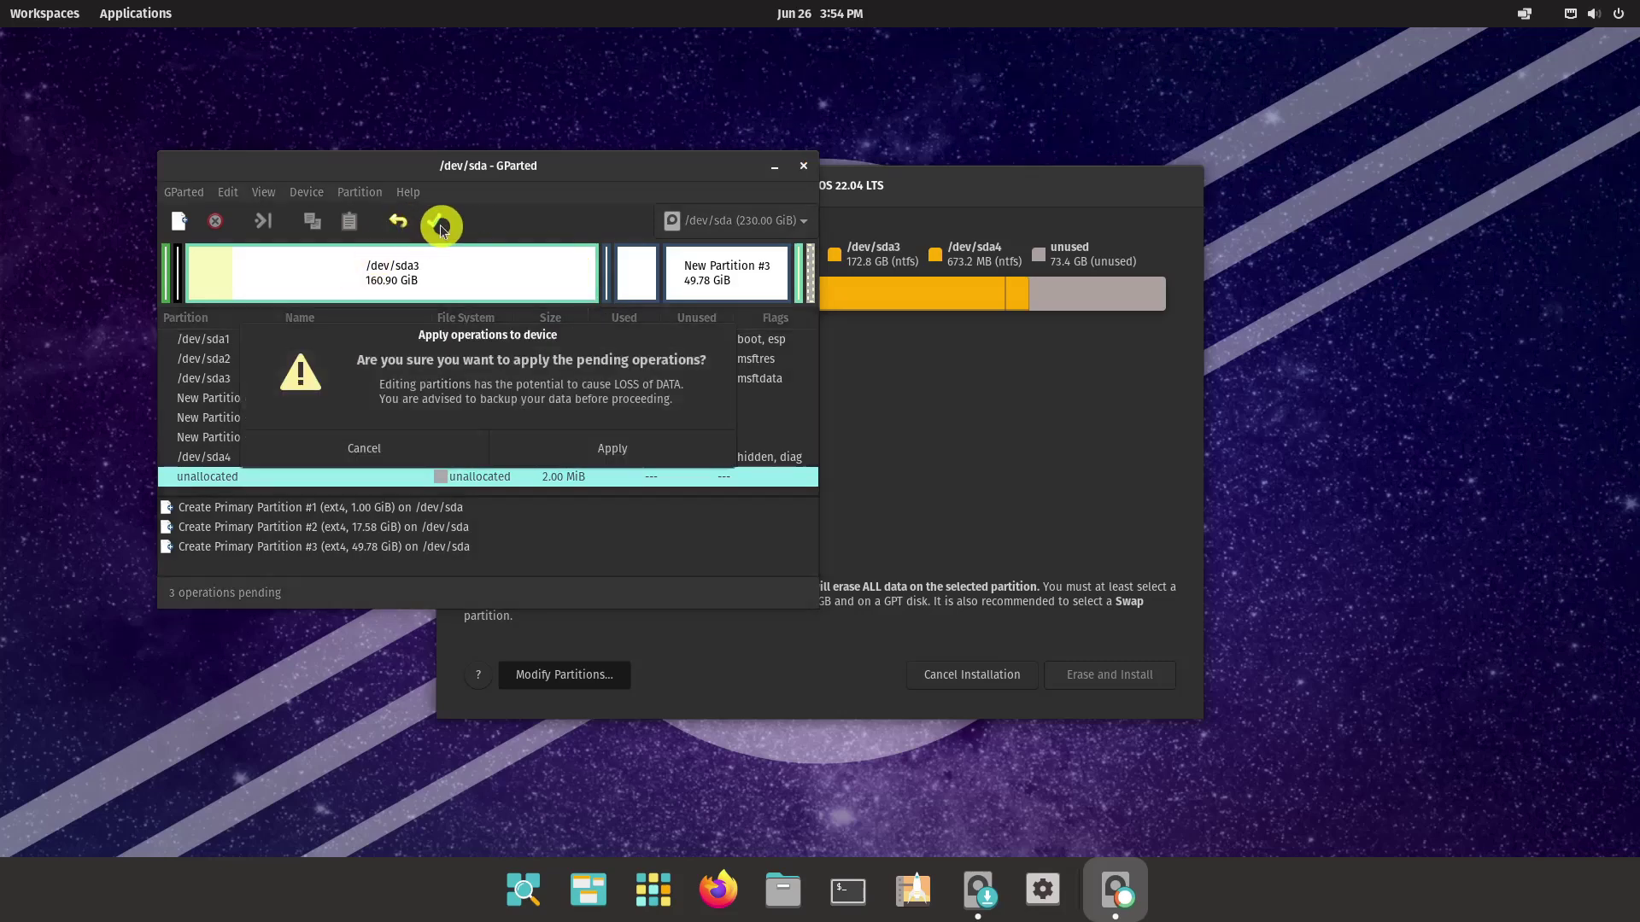
left_click(607, 448)
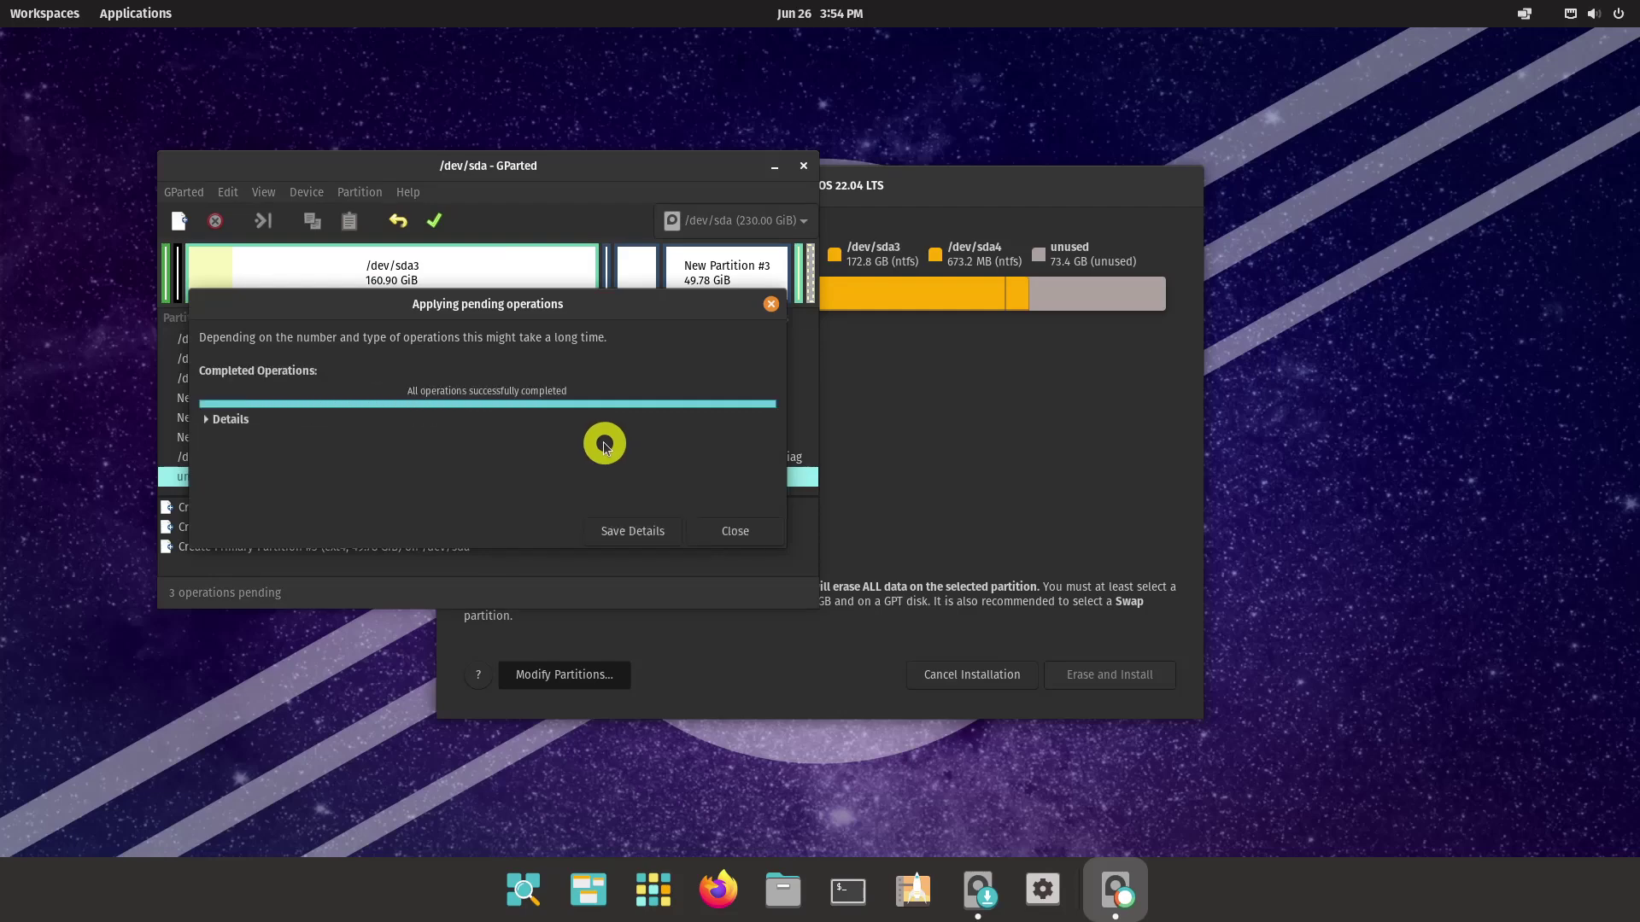
left_click(740, 531)
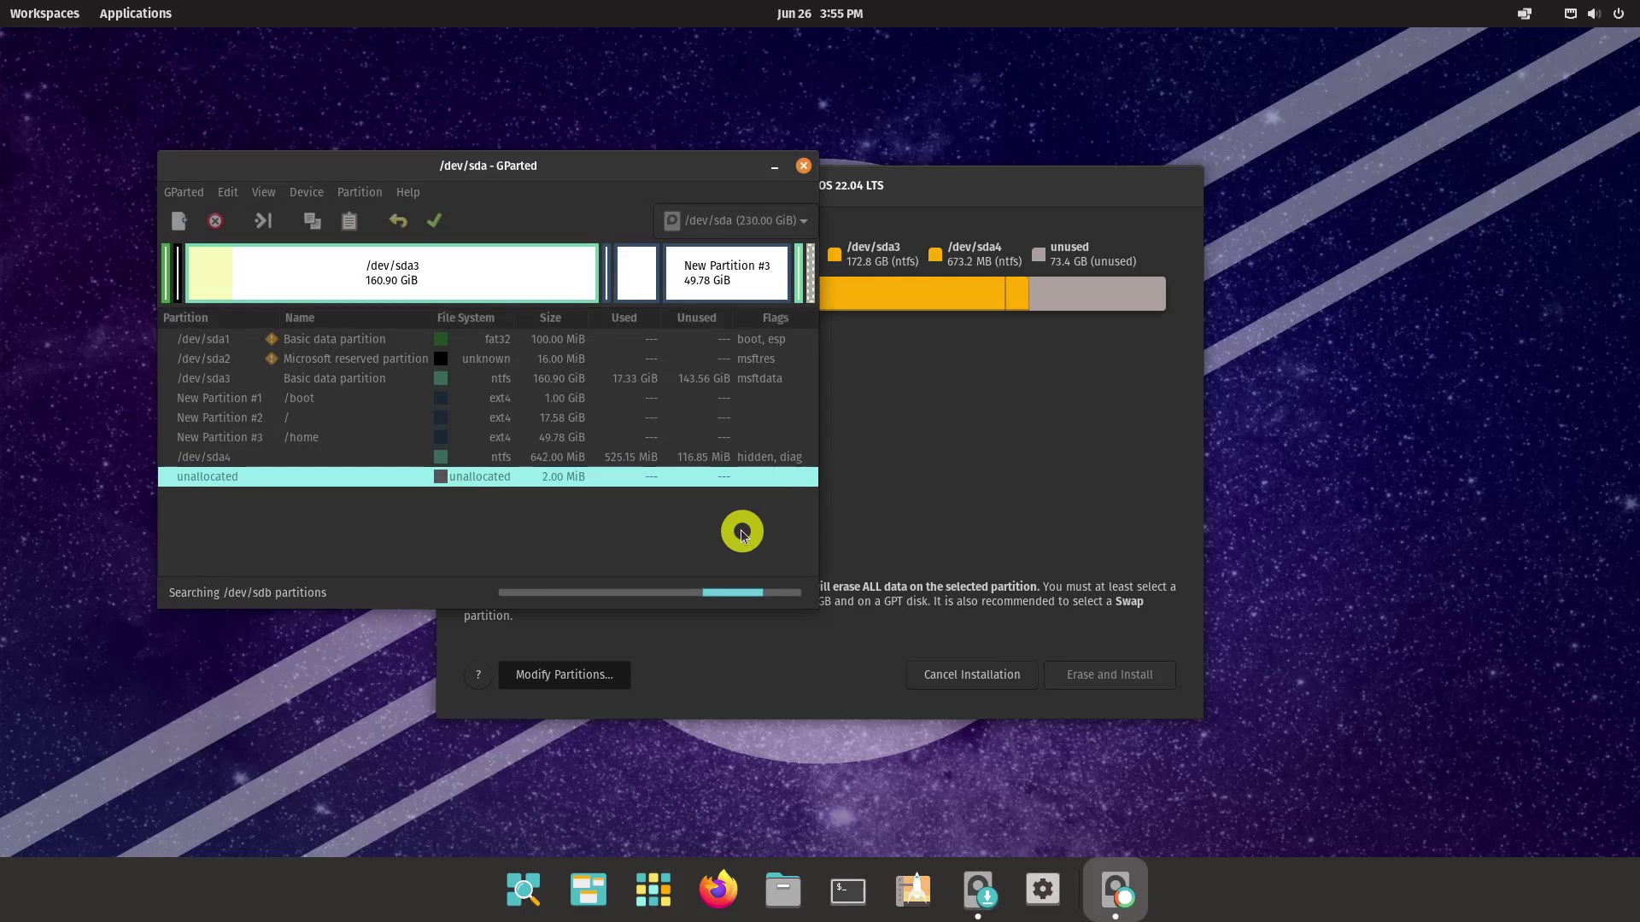
left_click(804, 166)
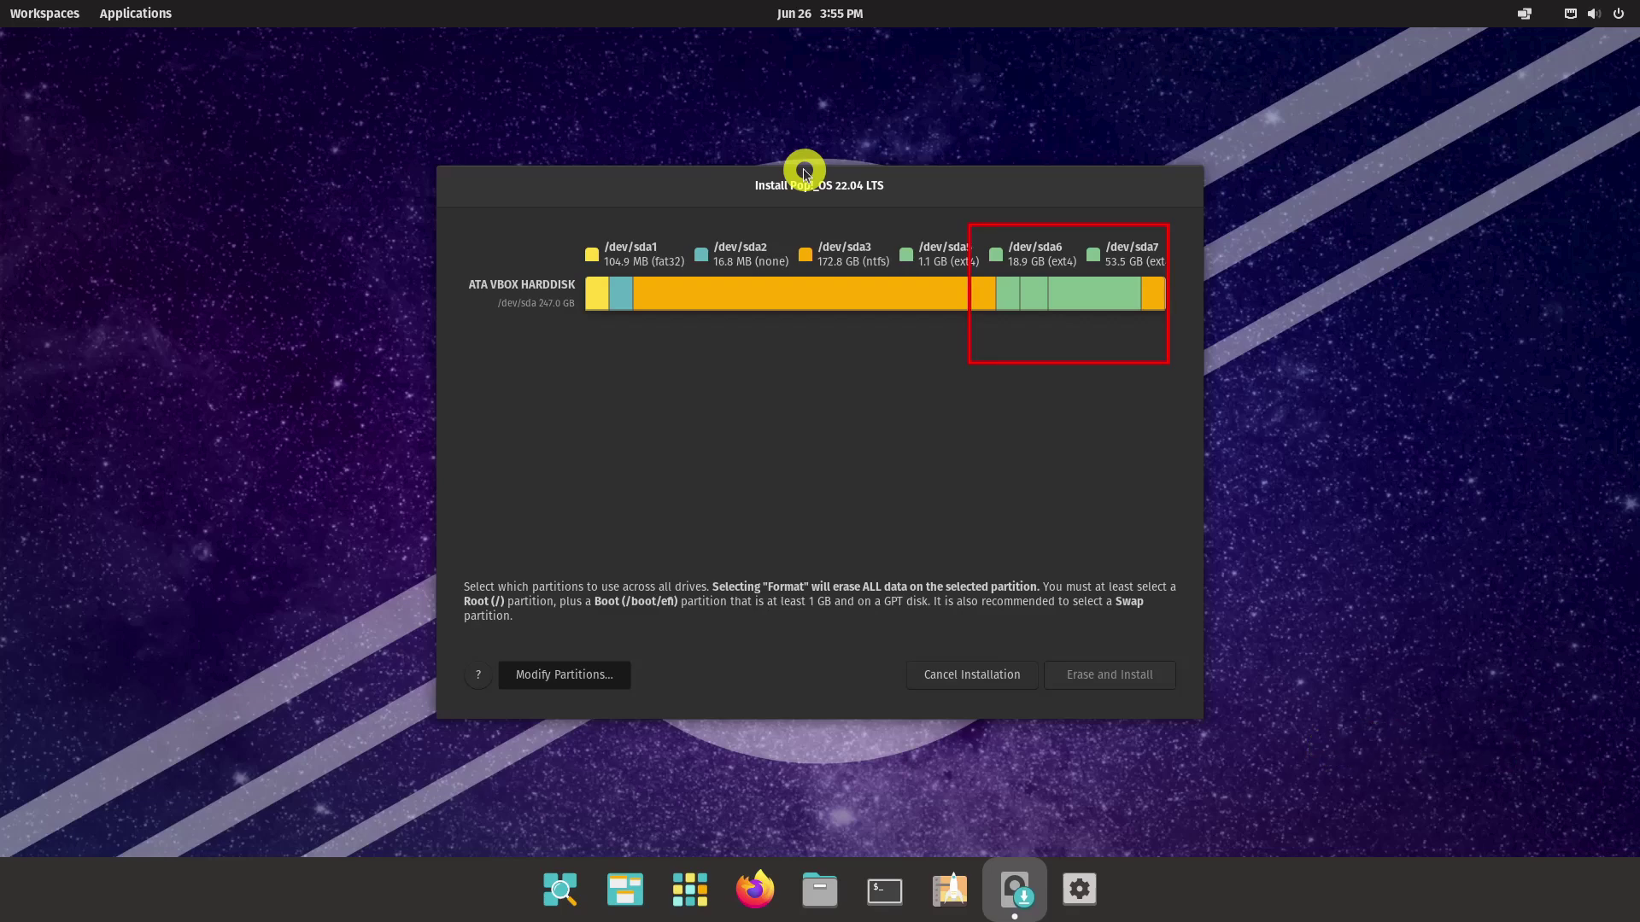
Use and format sda5 as the boot partition
left_click(1004, 294)
left_click(1021, 344)
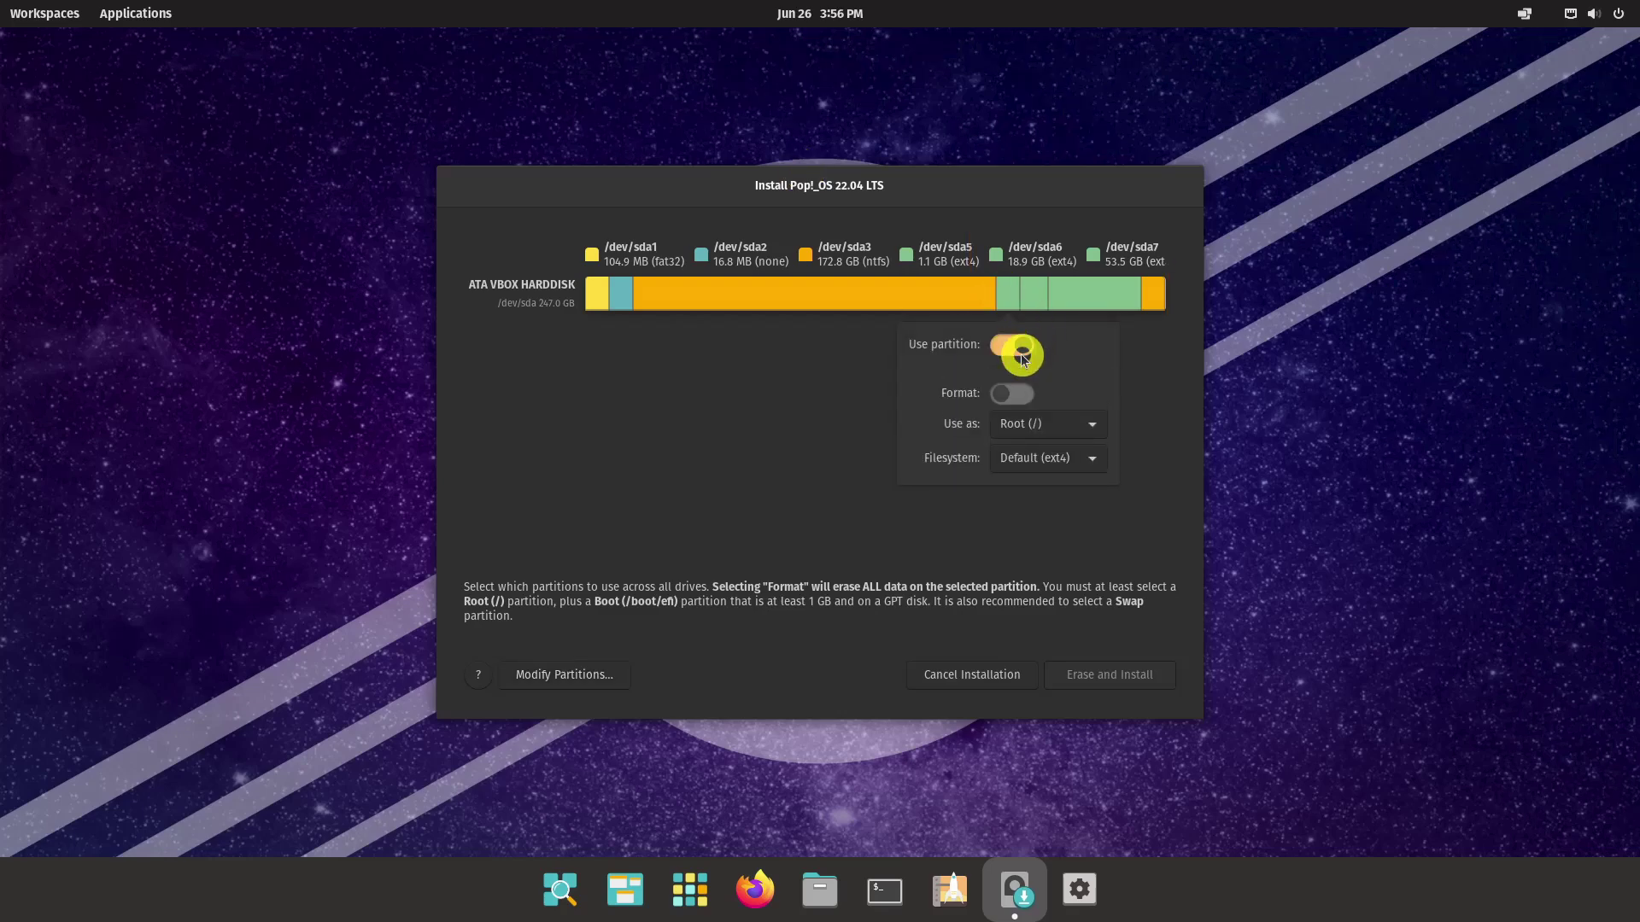
left_click(1016, 392)
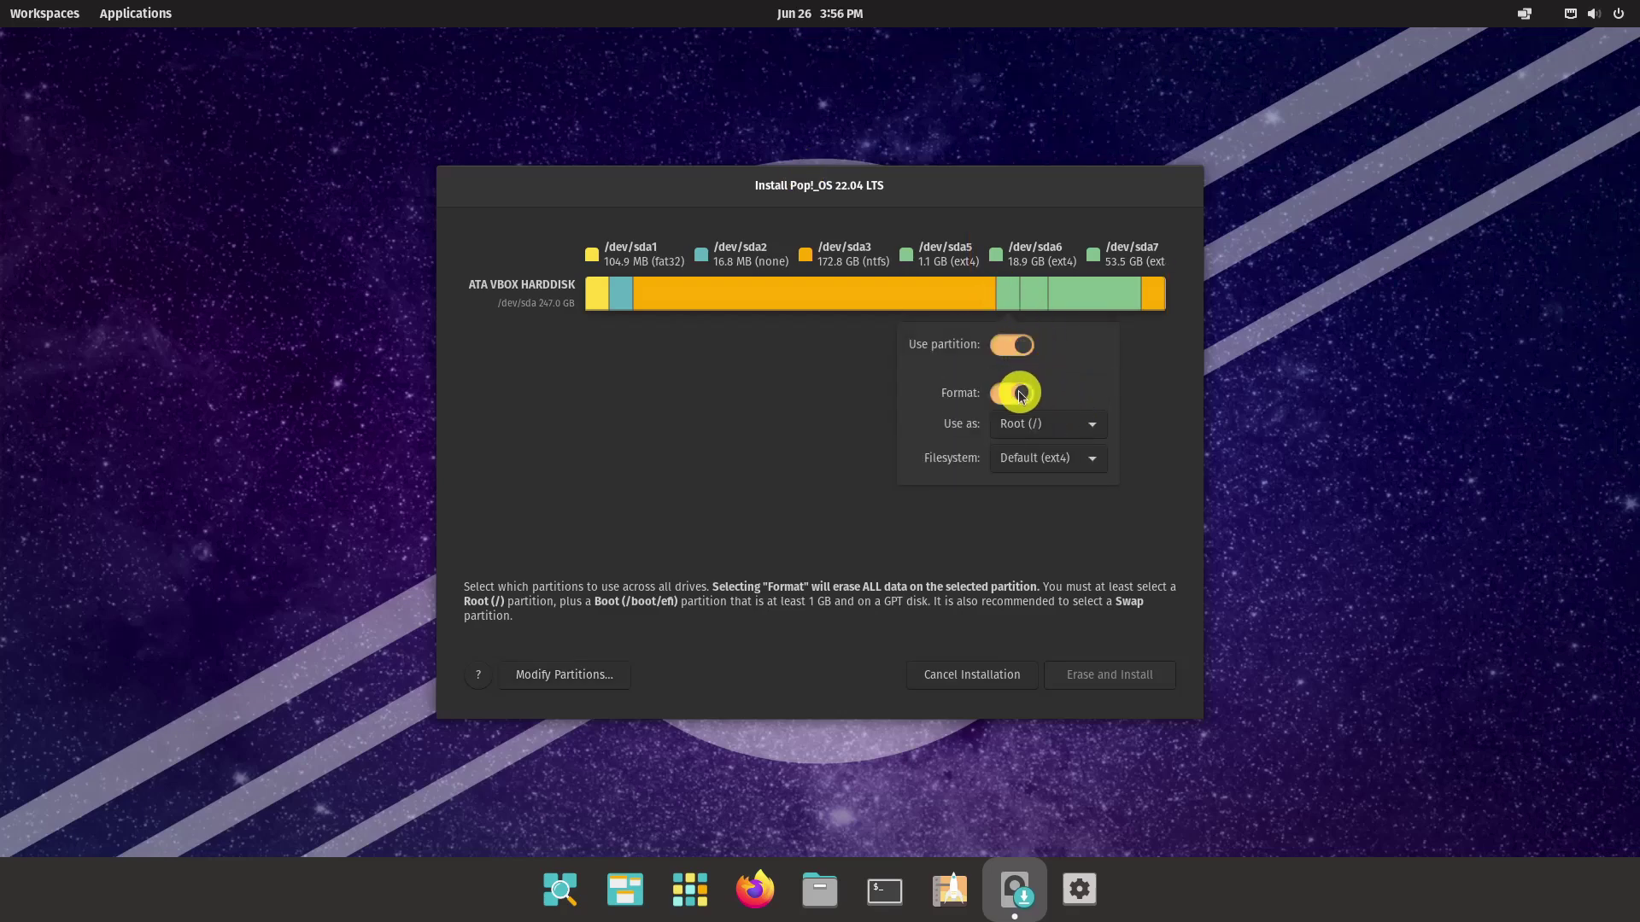
left_click(1089, 424)
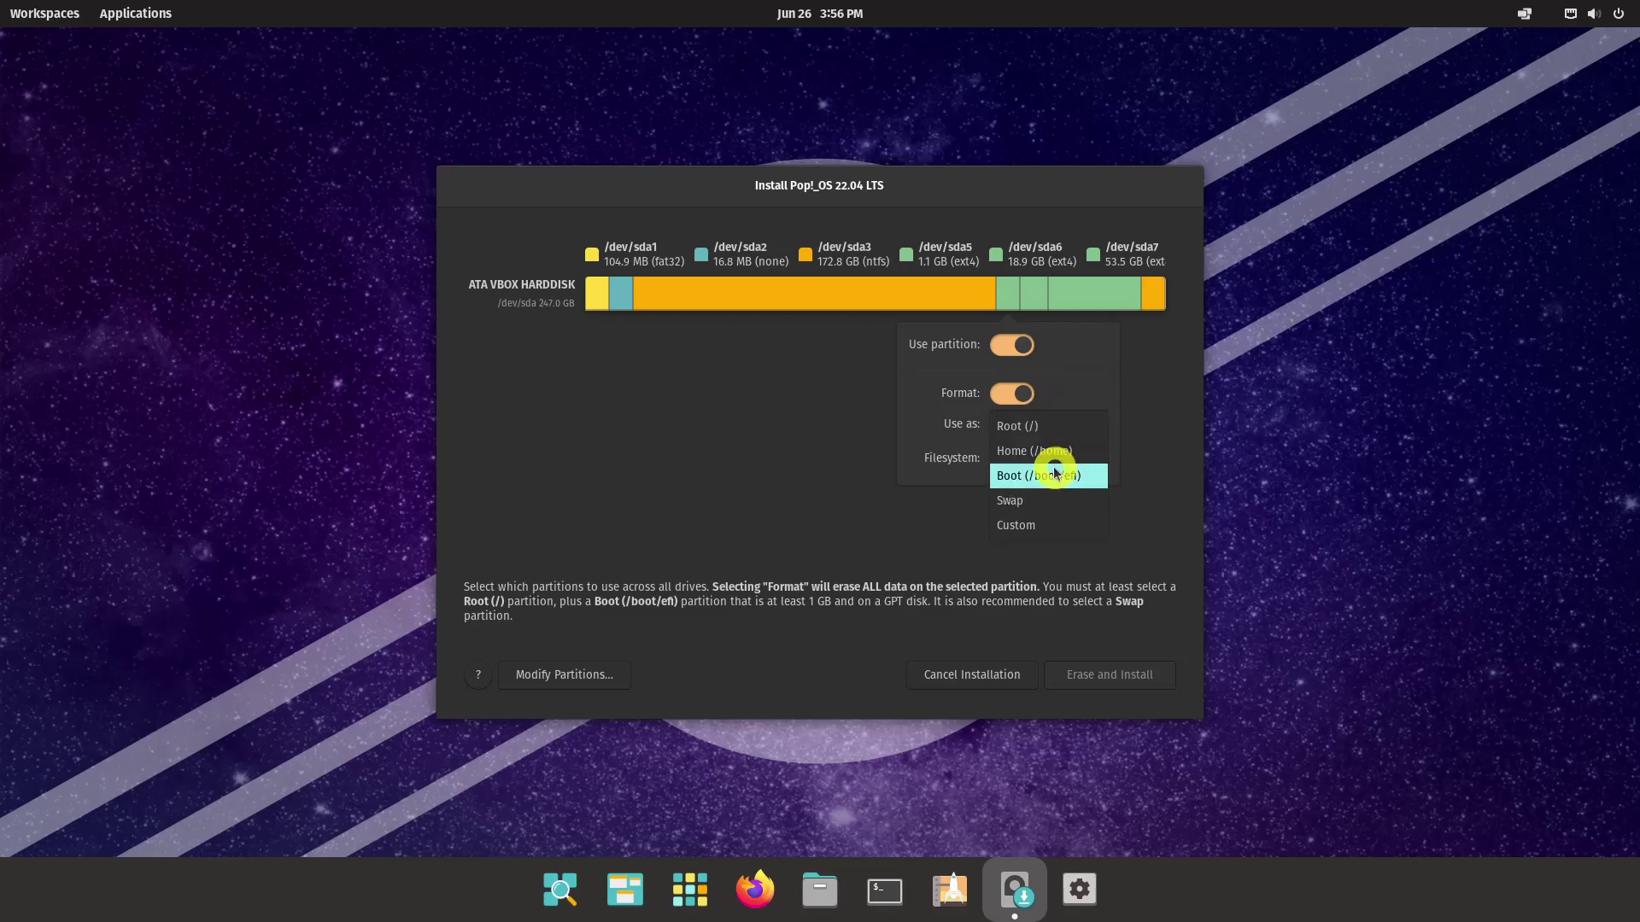
key("Escape")
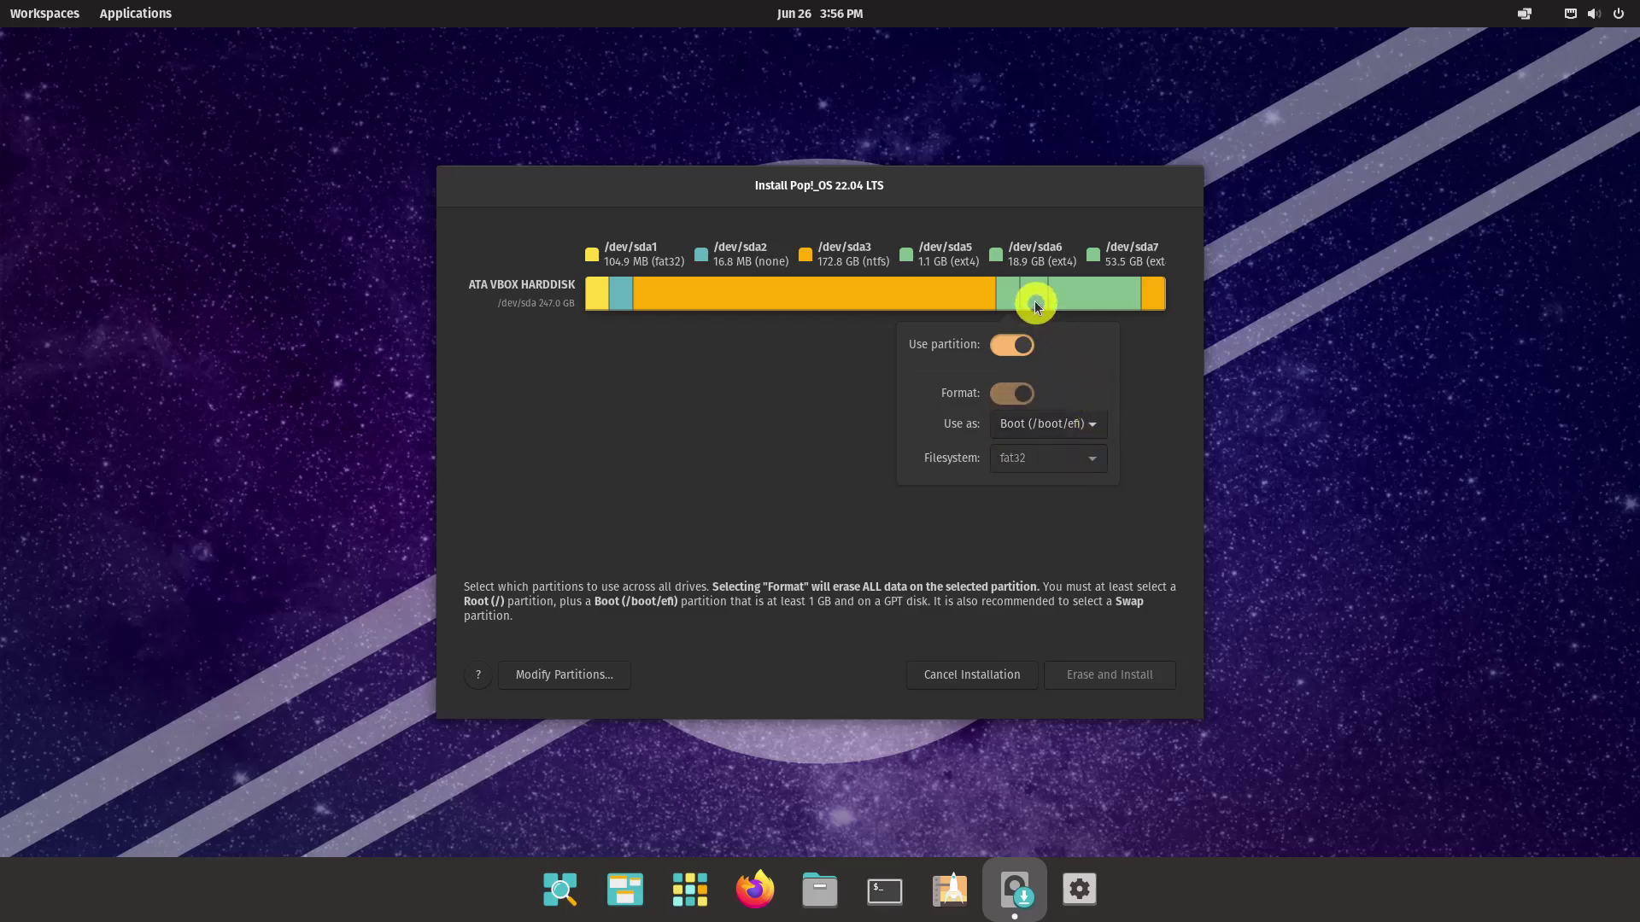
Use and format sda6 as Root (/)
left_click(1036, 300)
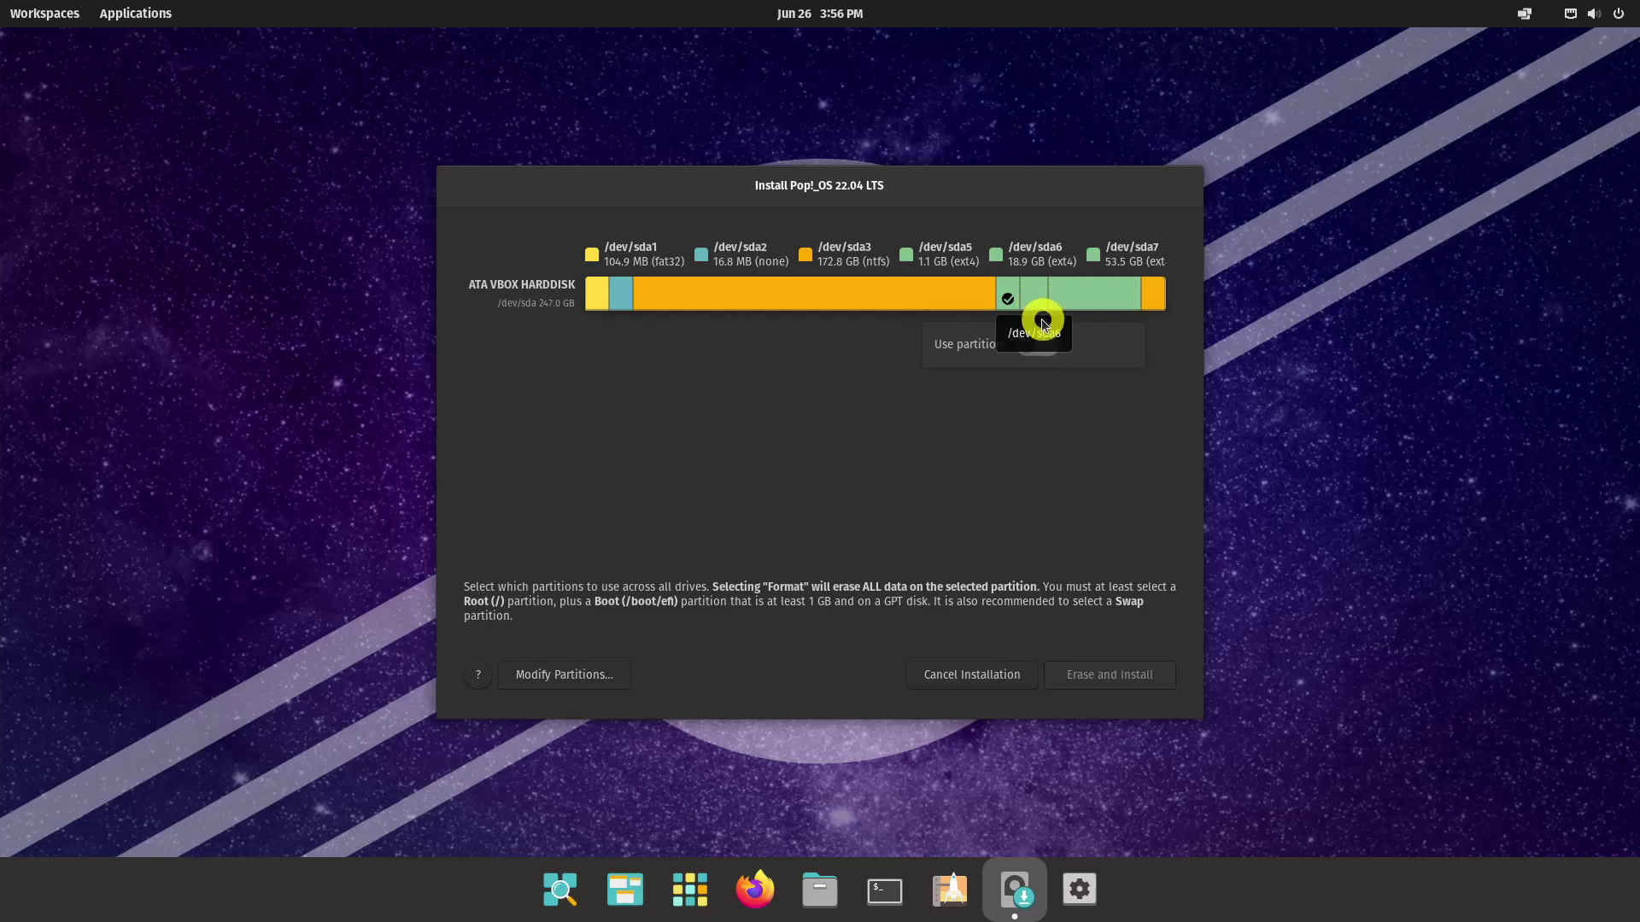
left_click(1044, 342)
left_click(1043, 391)
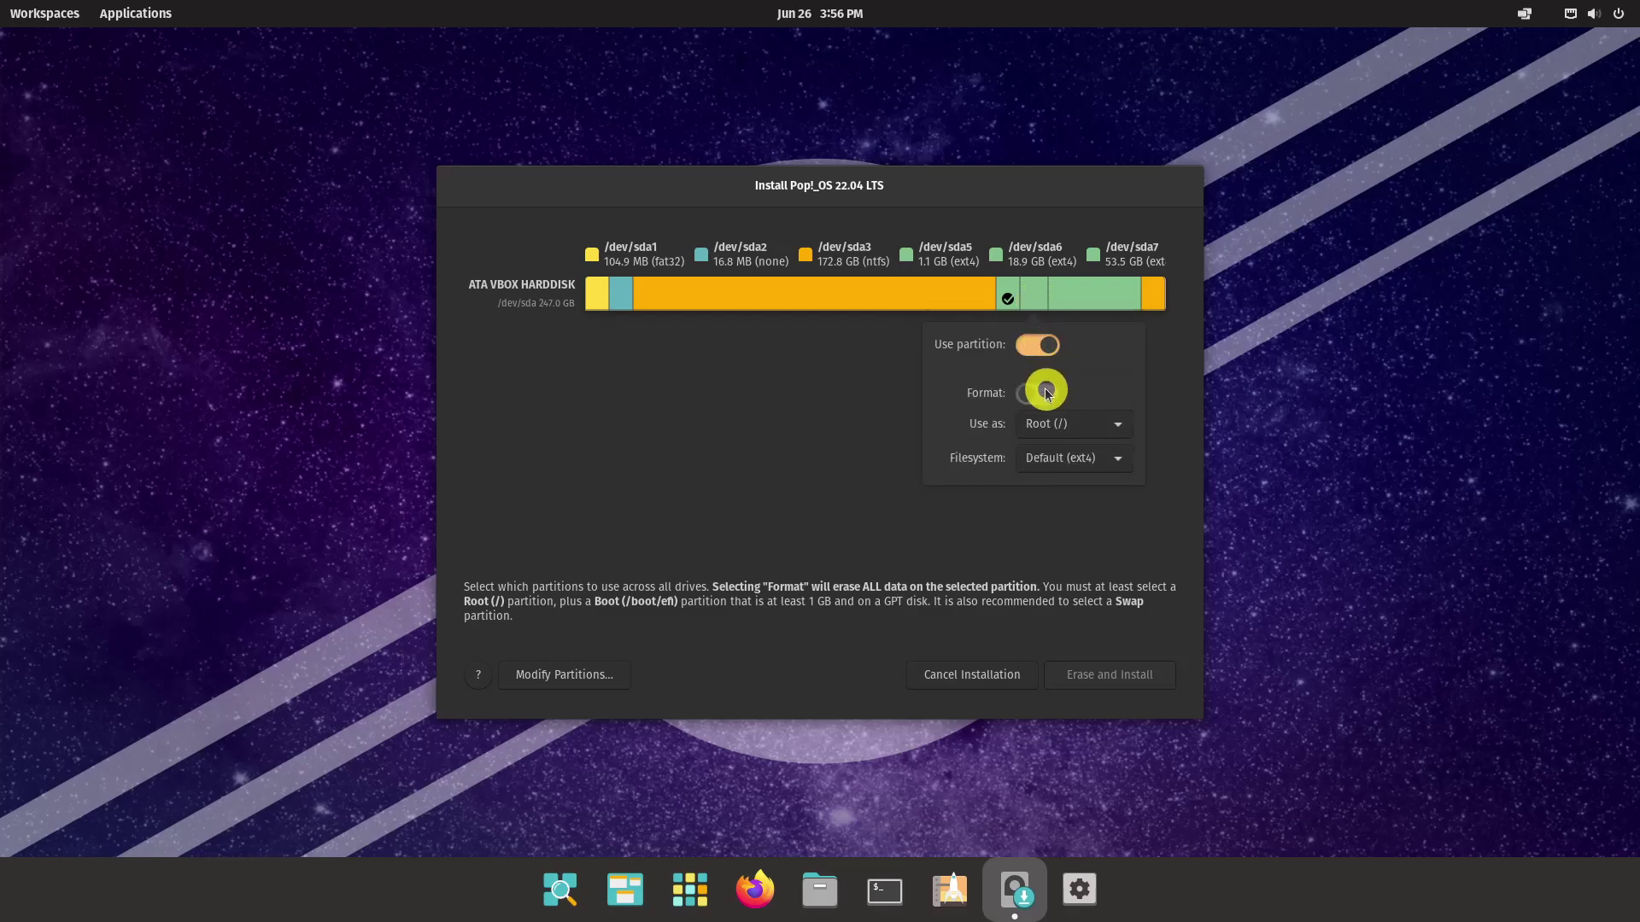
left_click(1107, 425)
left_click(1104, 424)
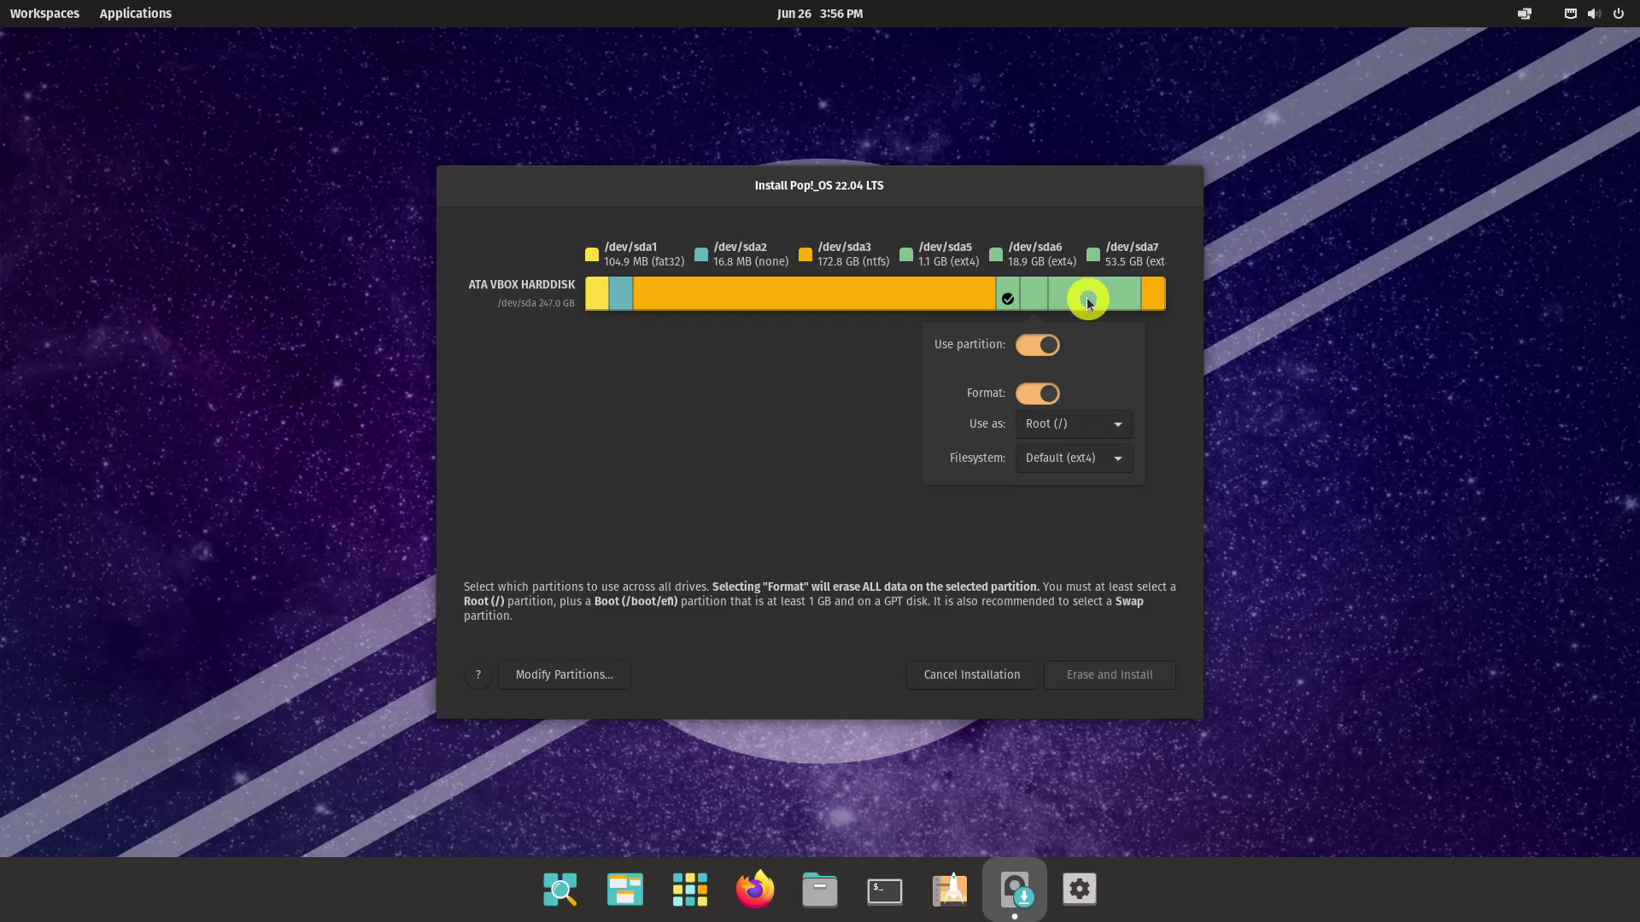
Use and format sda7 as Home (/home)
left_click(1091, 298)
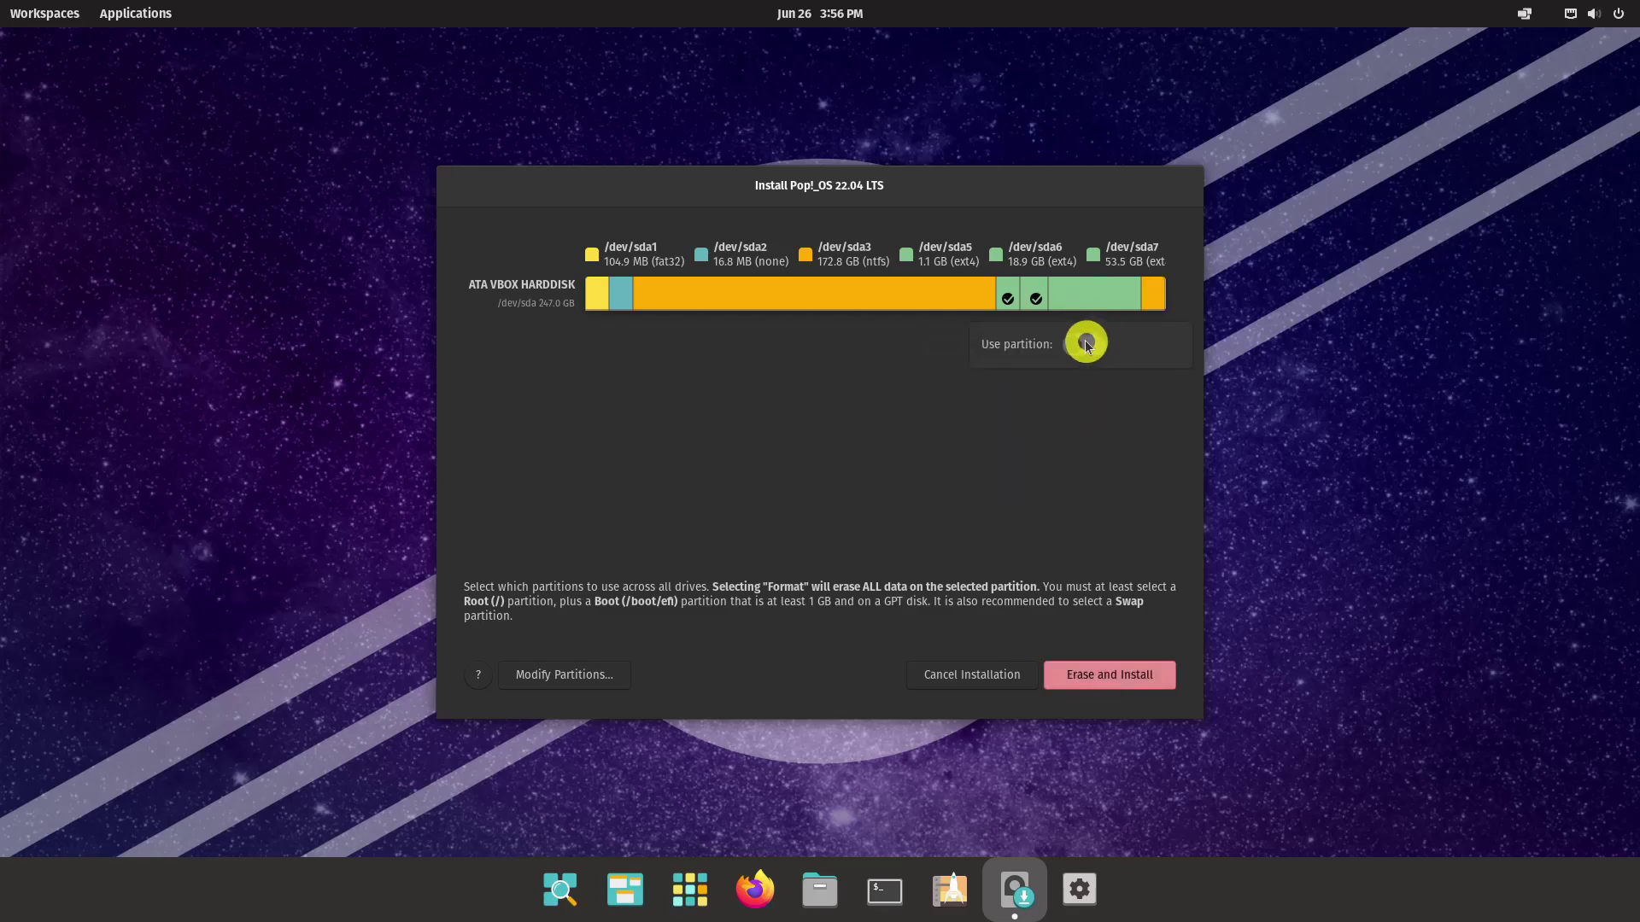
left_click(1085, 343)
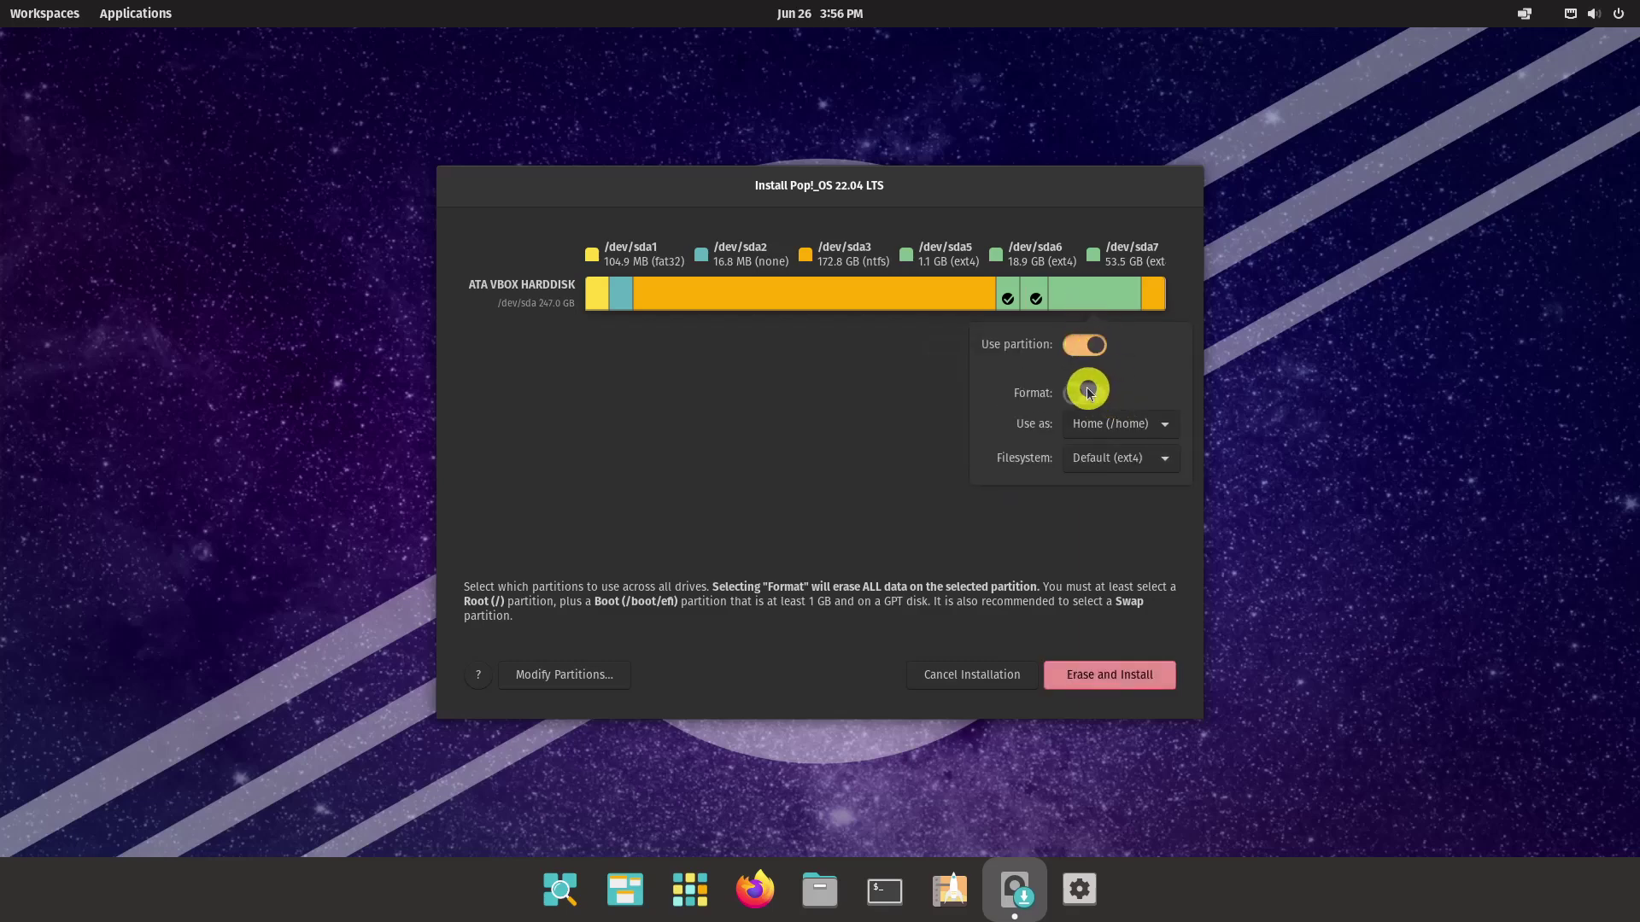
left_click(1086, 392)
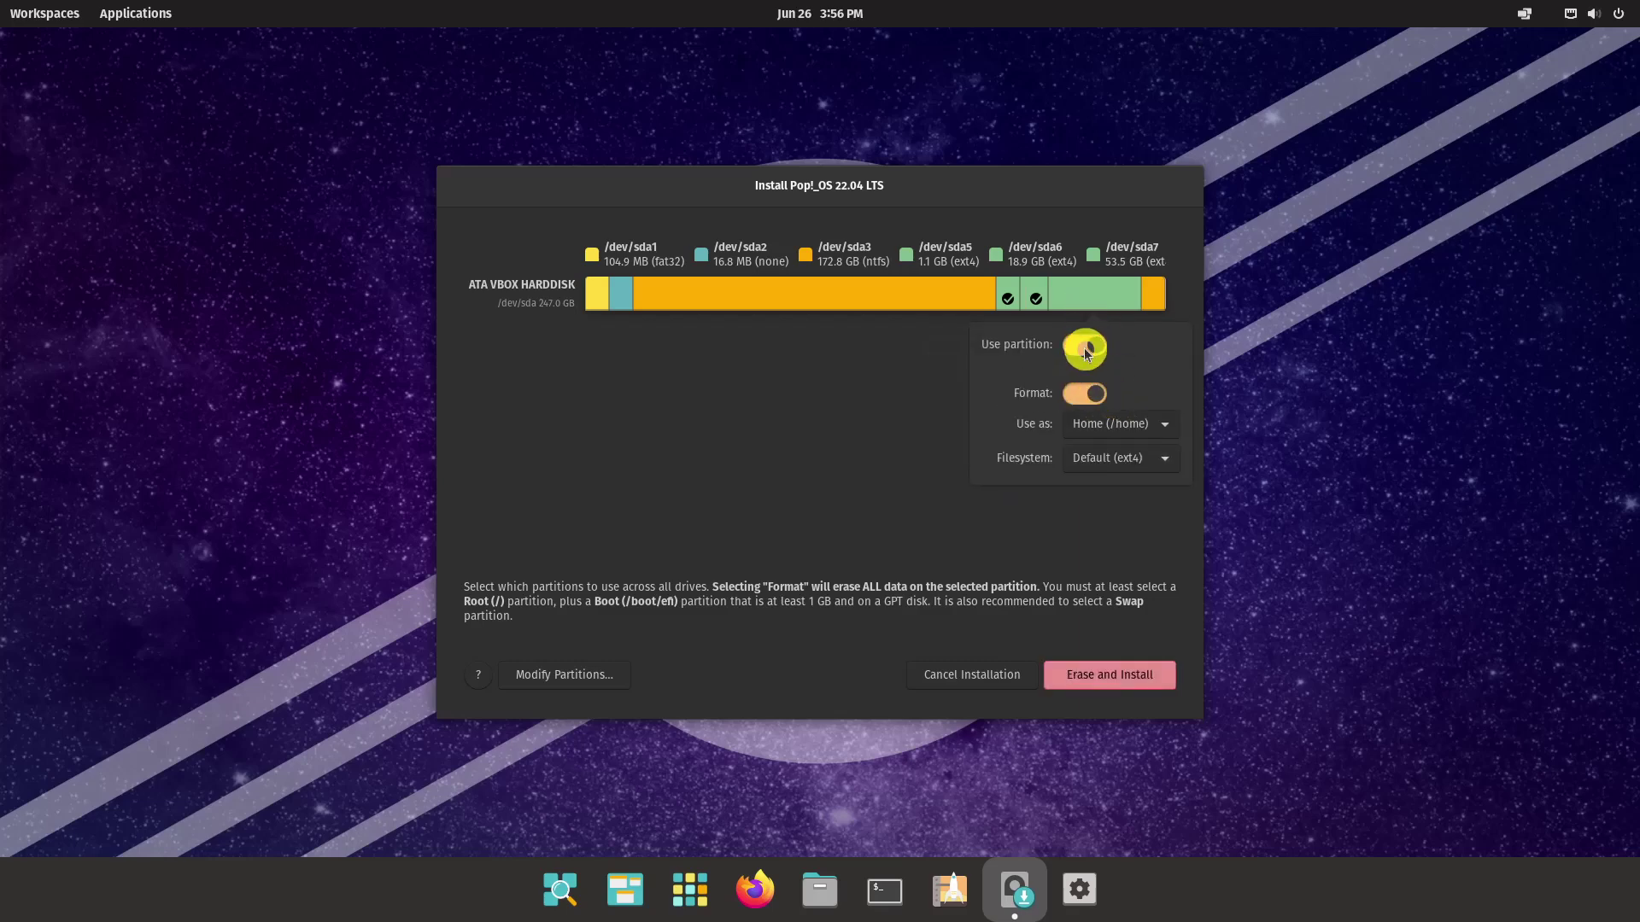
left_click(952, 389)
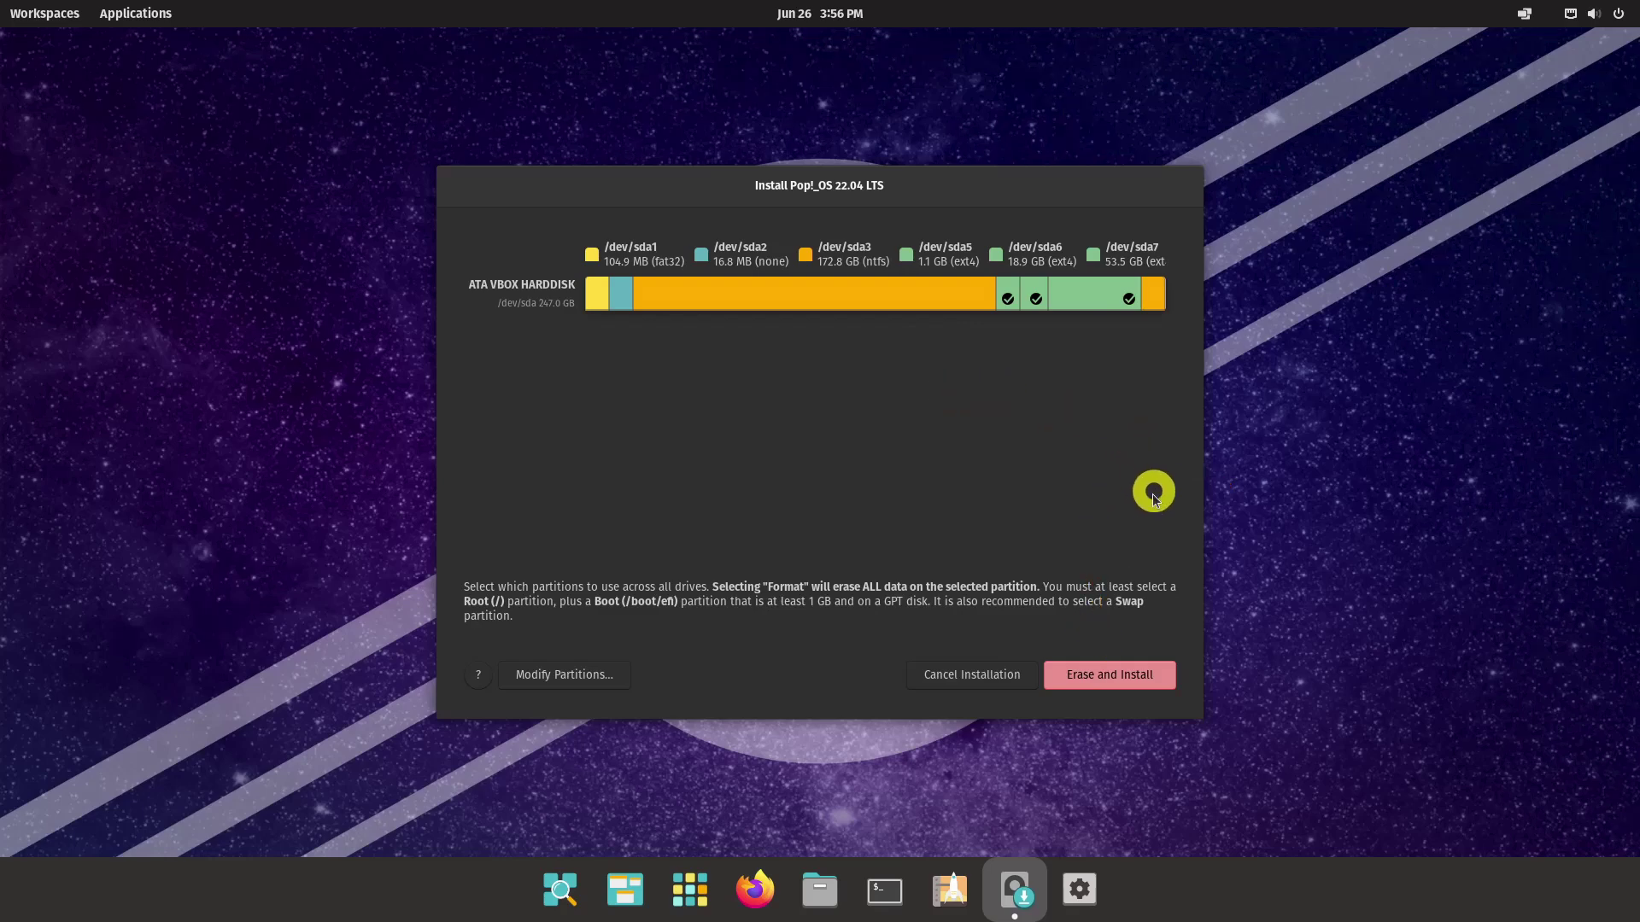
Proceed with installation and enter the account's full name and user name
left_click(1122, 676)
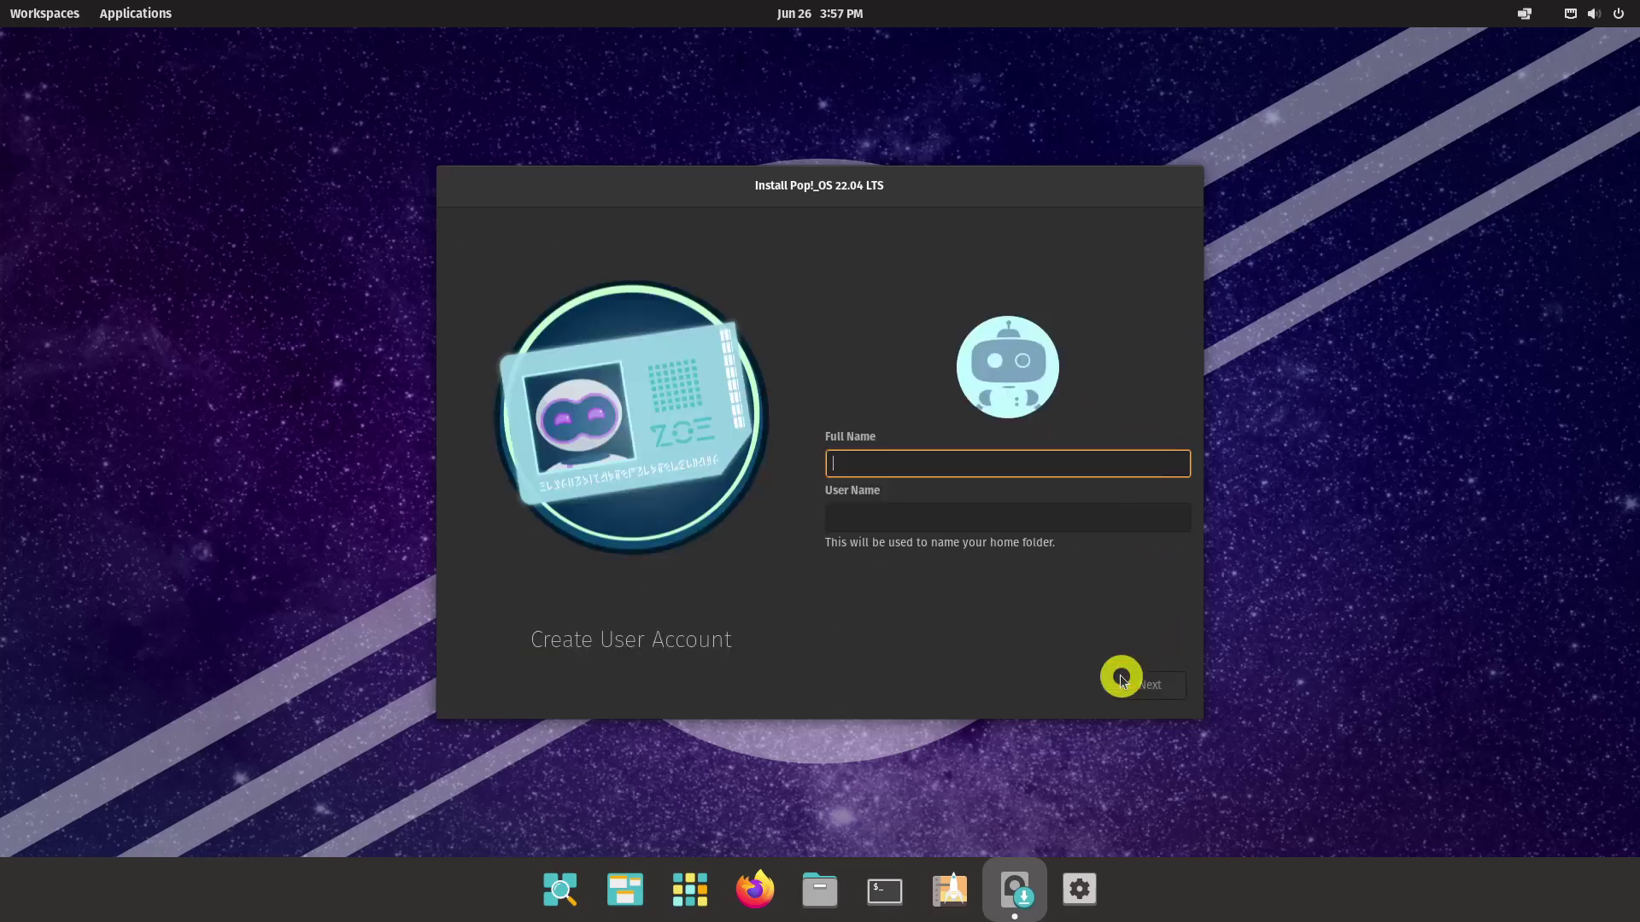
type("Mark Vincent Ba")
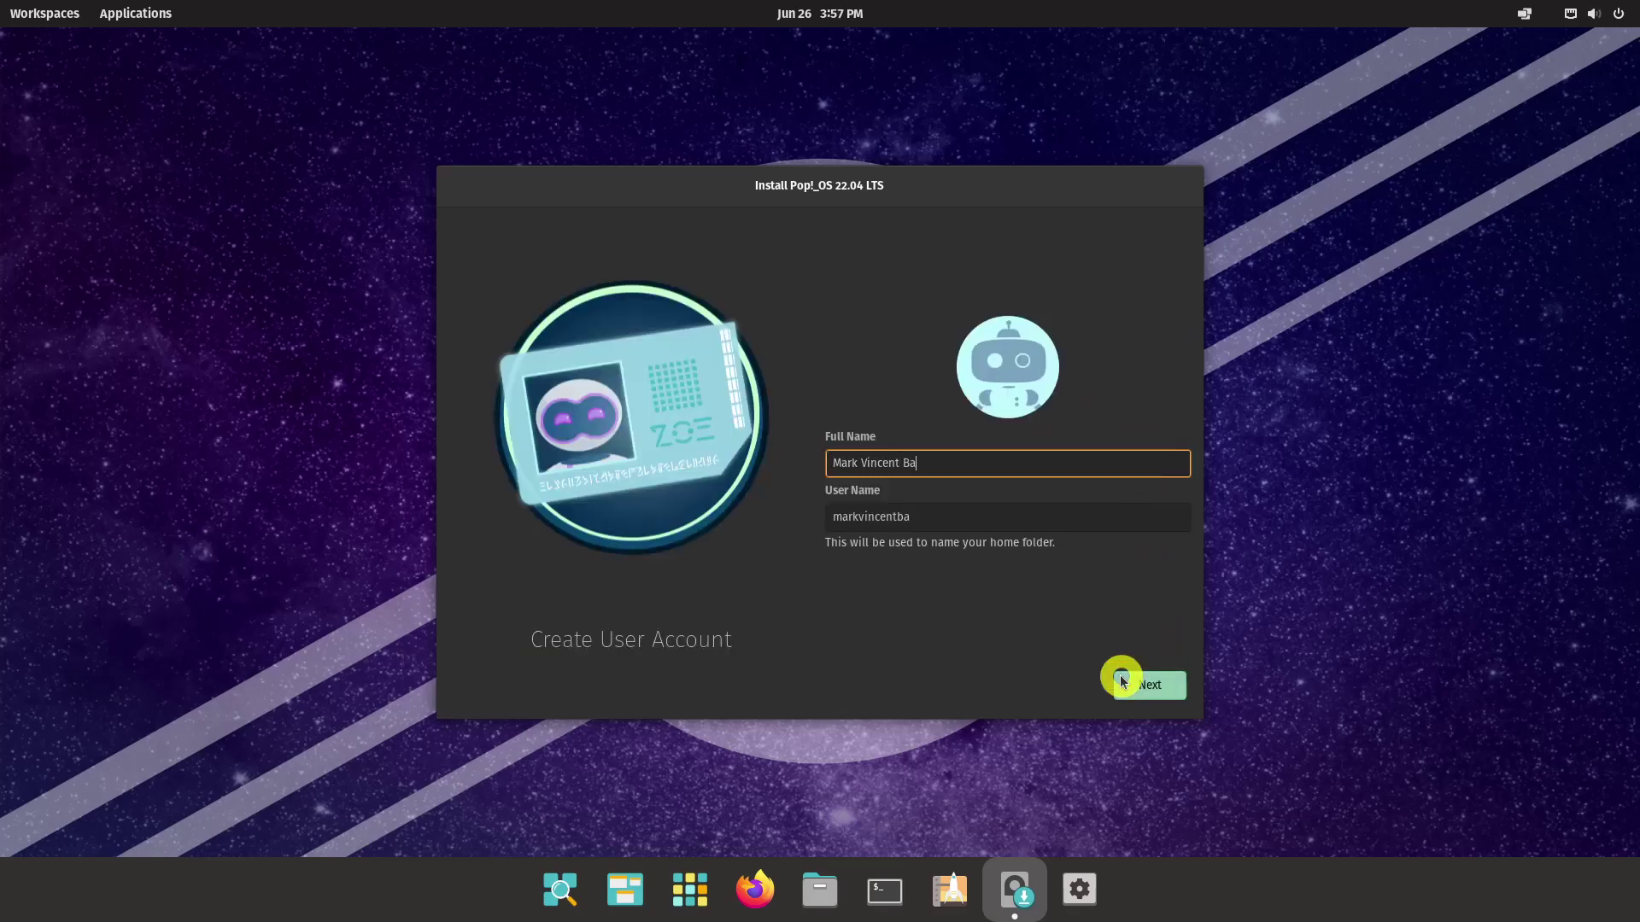
type("ndibas")
key("Tab")
type("markh")
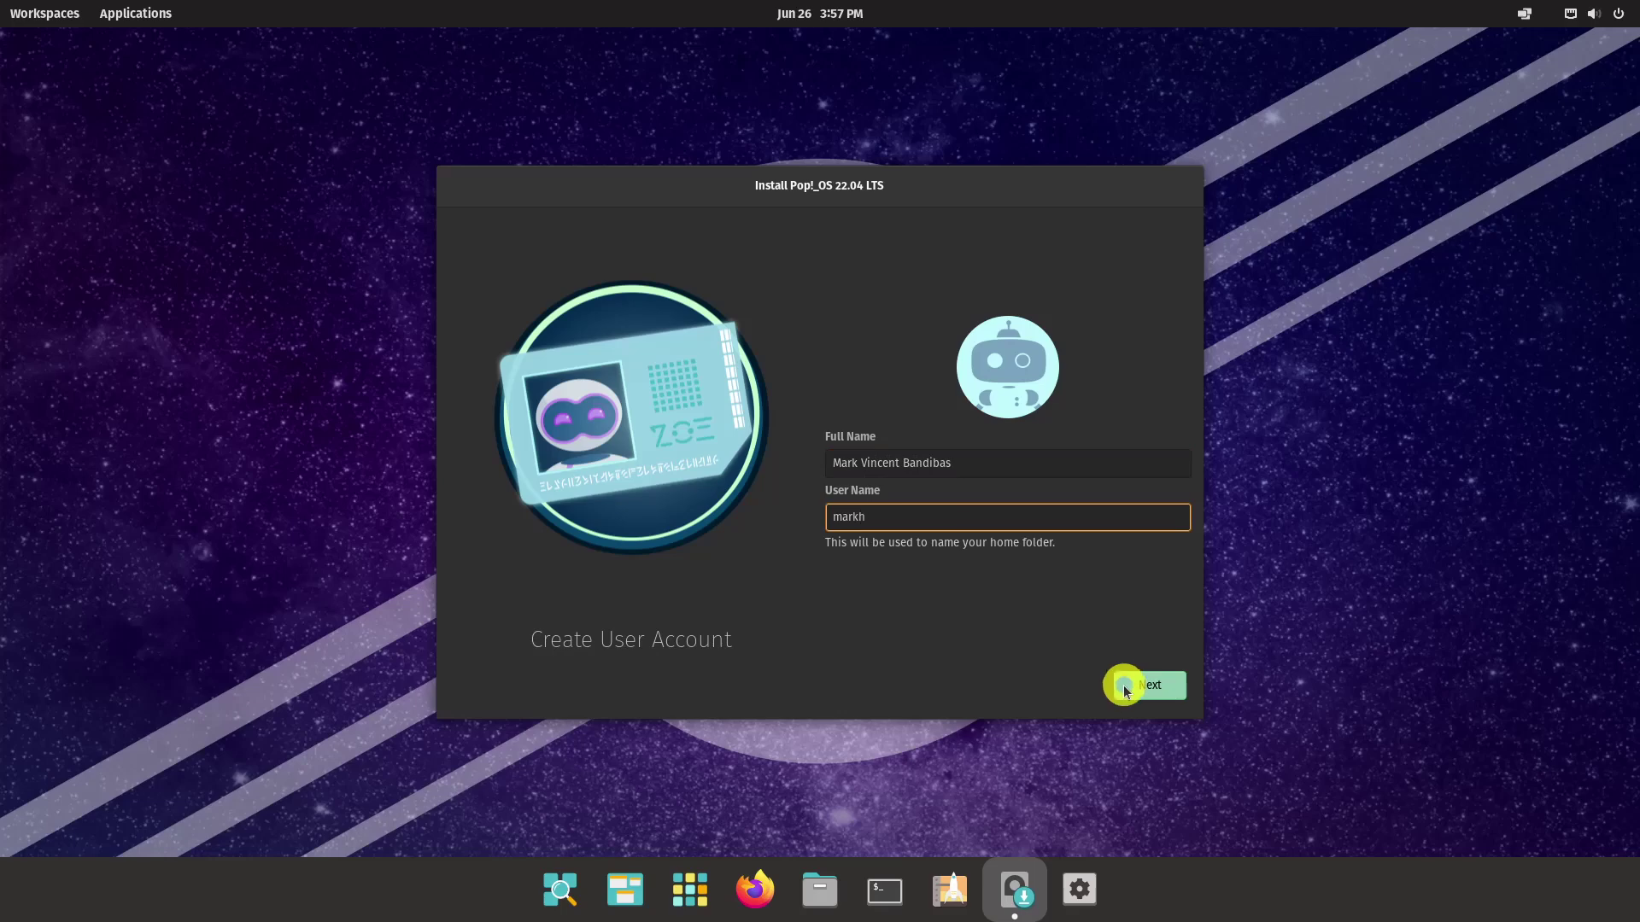
left_click(1149, 685)
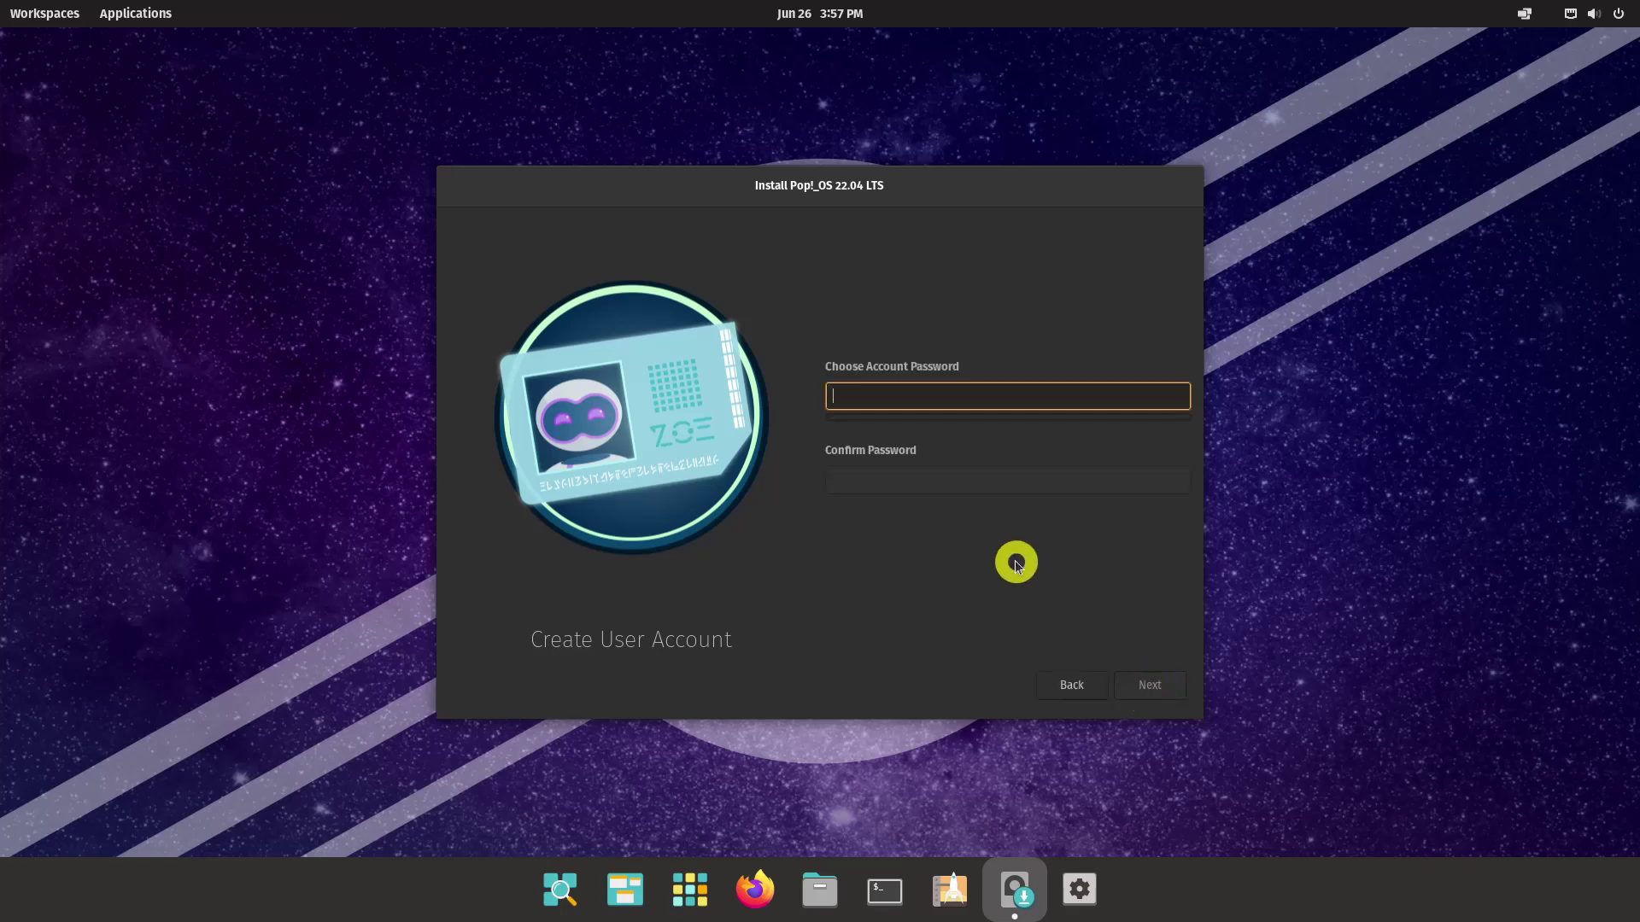
Set and confirm the account password, then start the installation
type("123")
key("Tab")
type("123")
left_click(1155, 684)
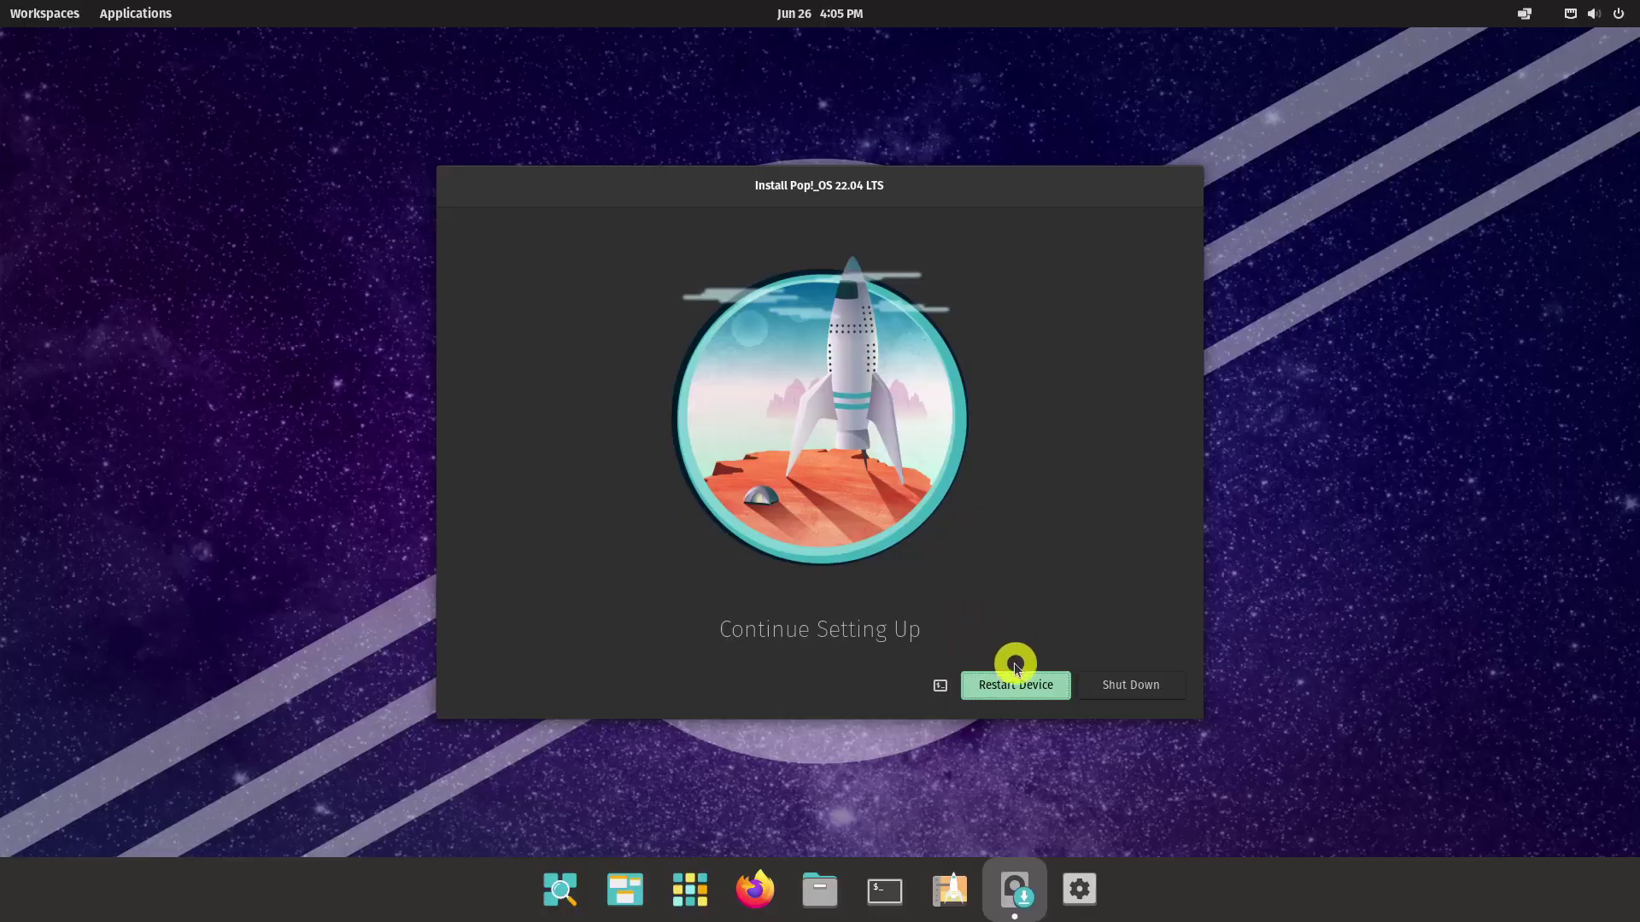
Restart into Pop!_OS and keep the default dock, top bar, launcher, gestures and appearance
left_click(1016, 674)
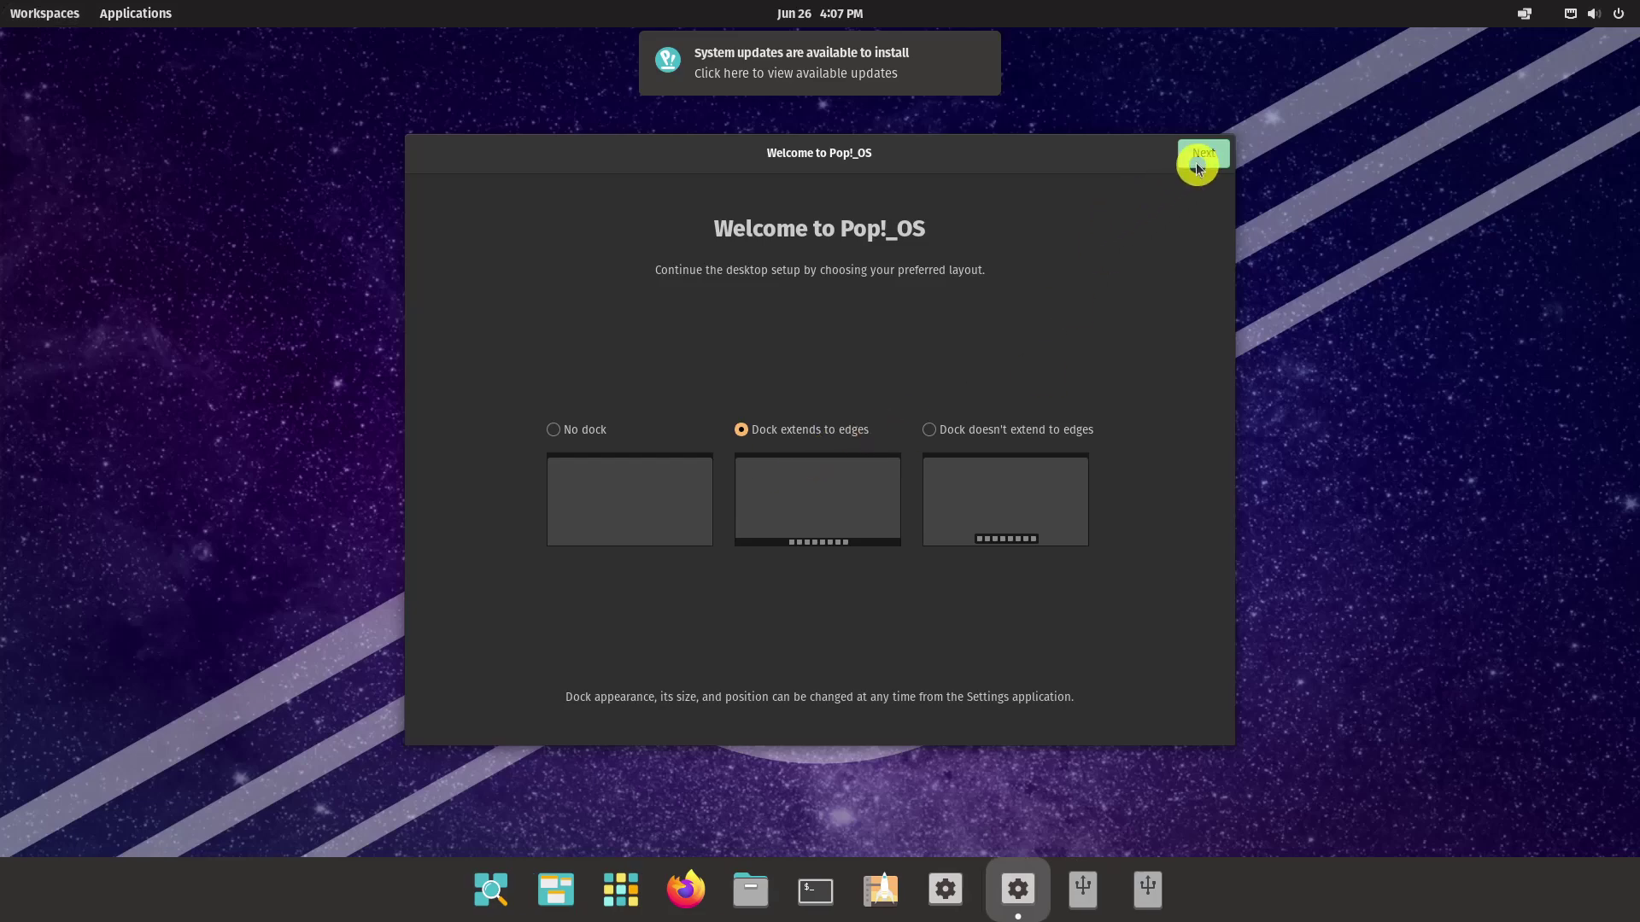
left_click(1199, 159)
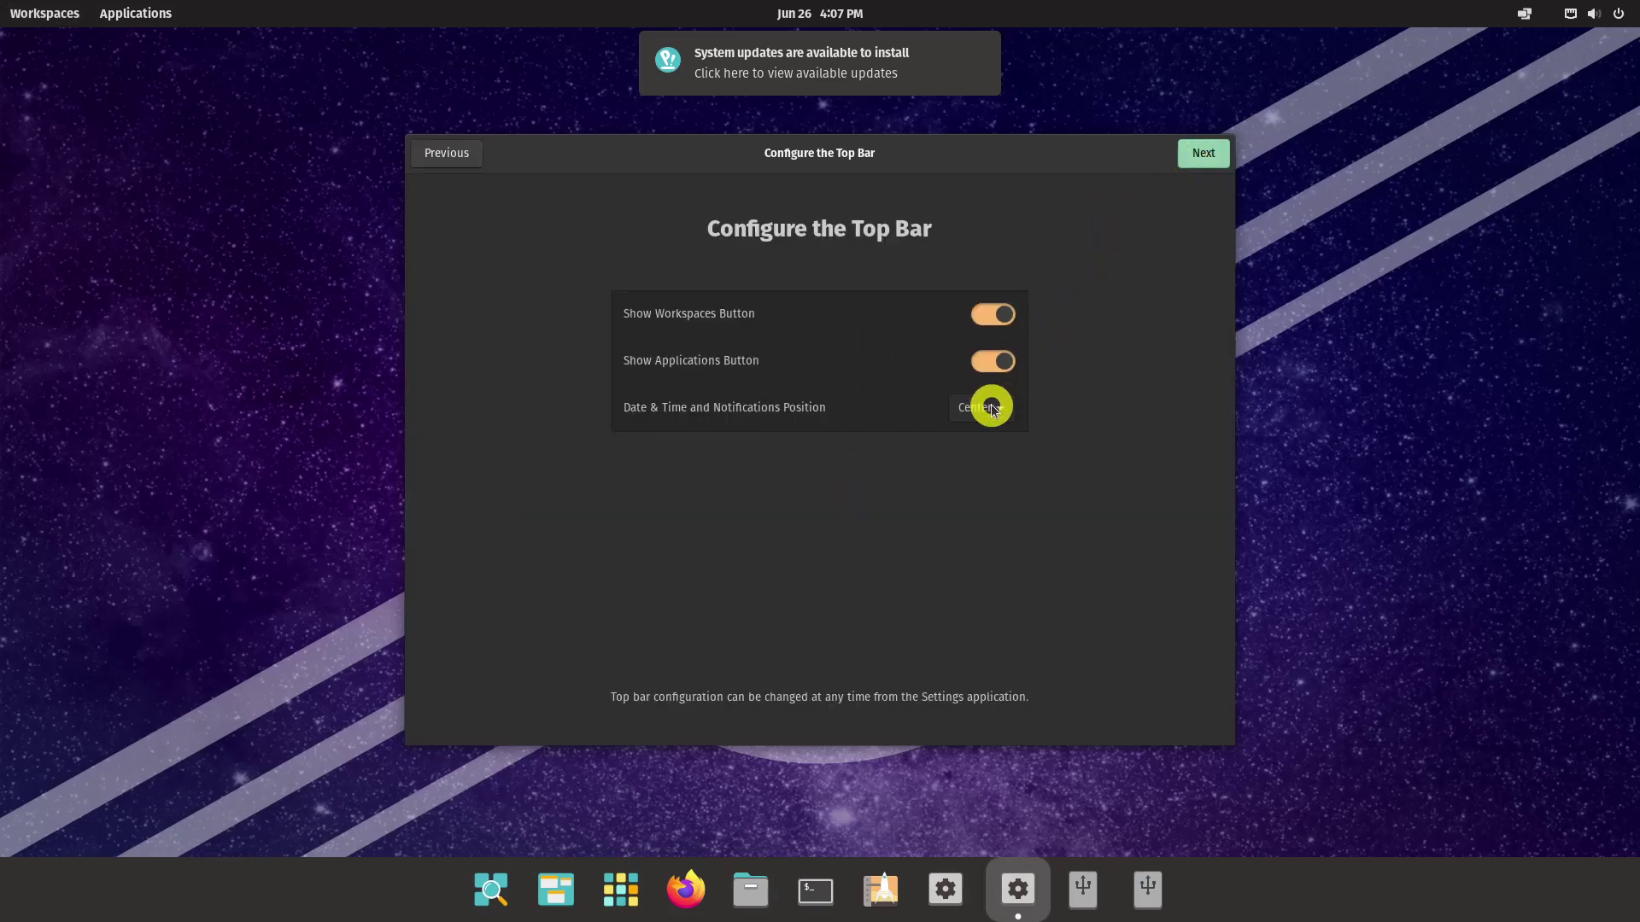
left_click(1183, 162)
left_click(1200, 155)
left_click(1204, 155)
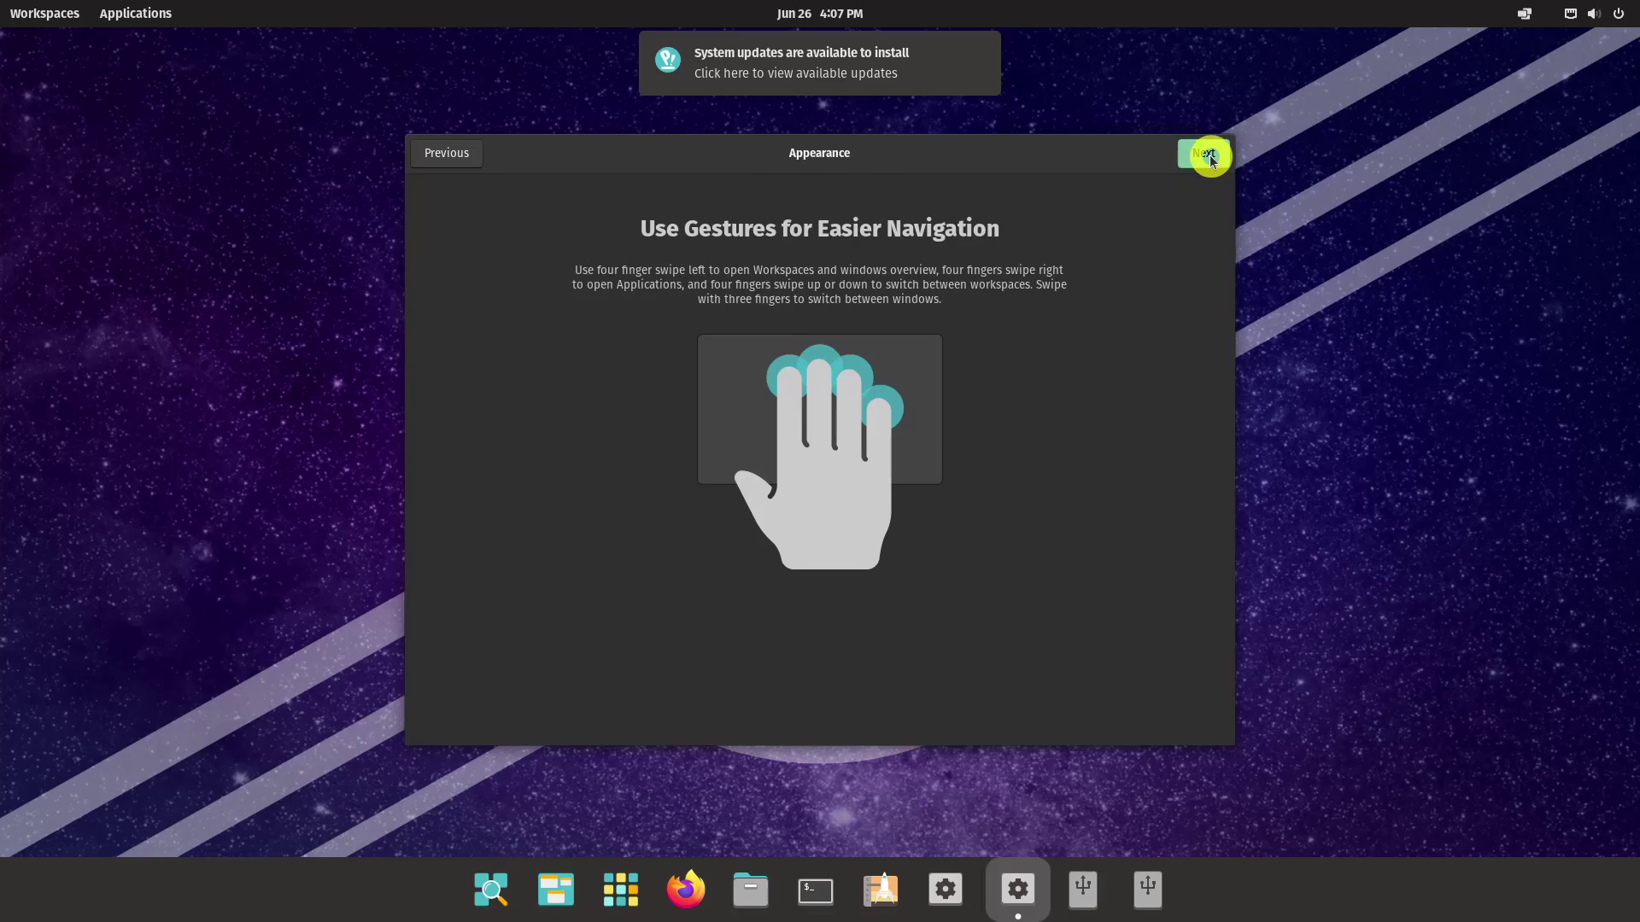
left_click(1211, 163)
left_click(1209, 159)
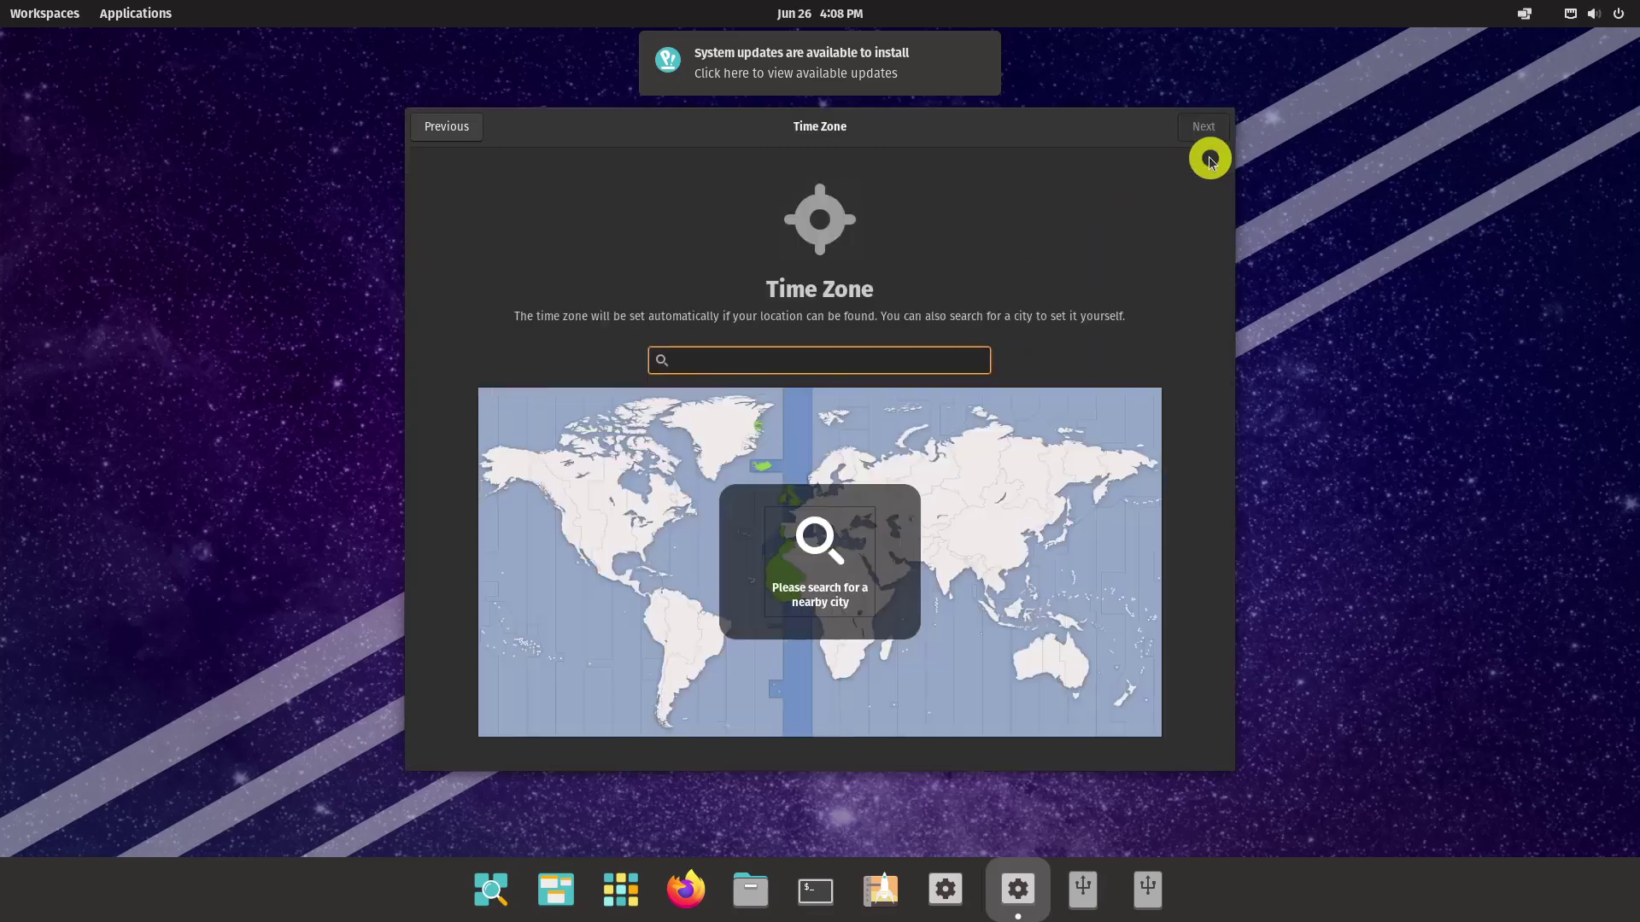
Set the time zone to Manila, Philippines, skip online accounts, and start using Pop!_OS
type("manila")
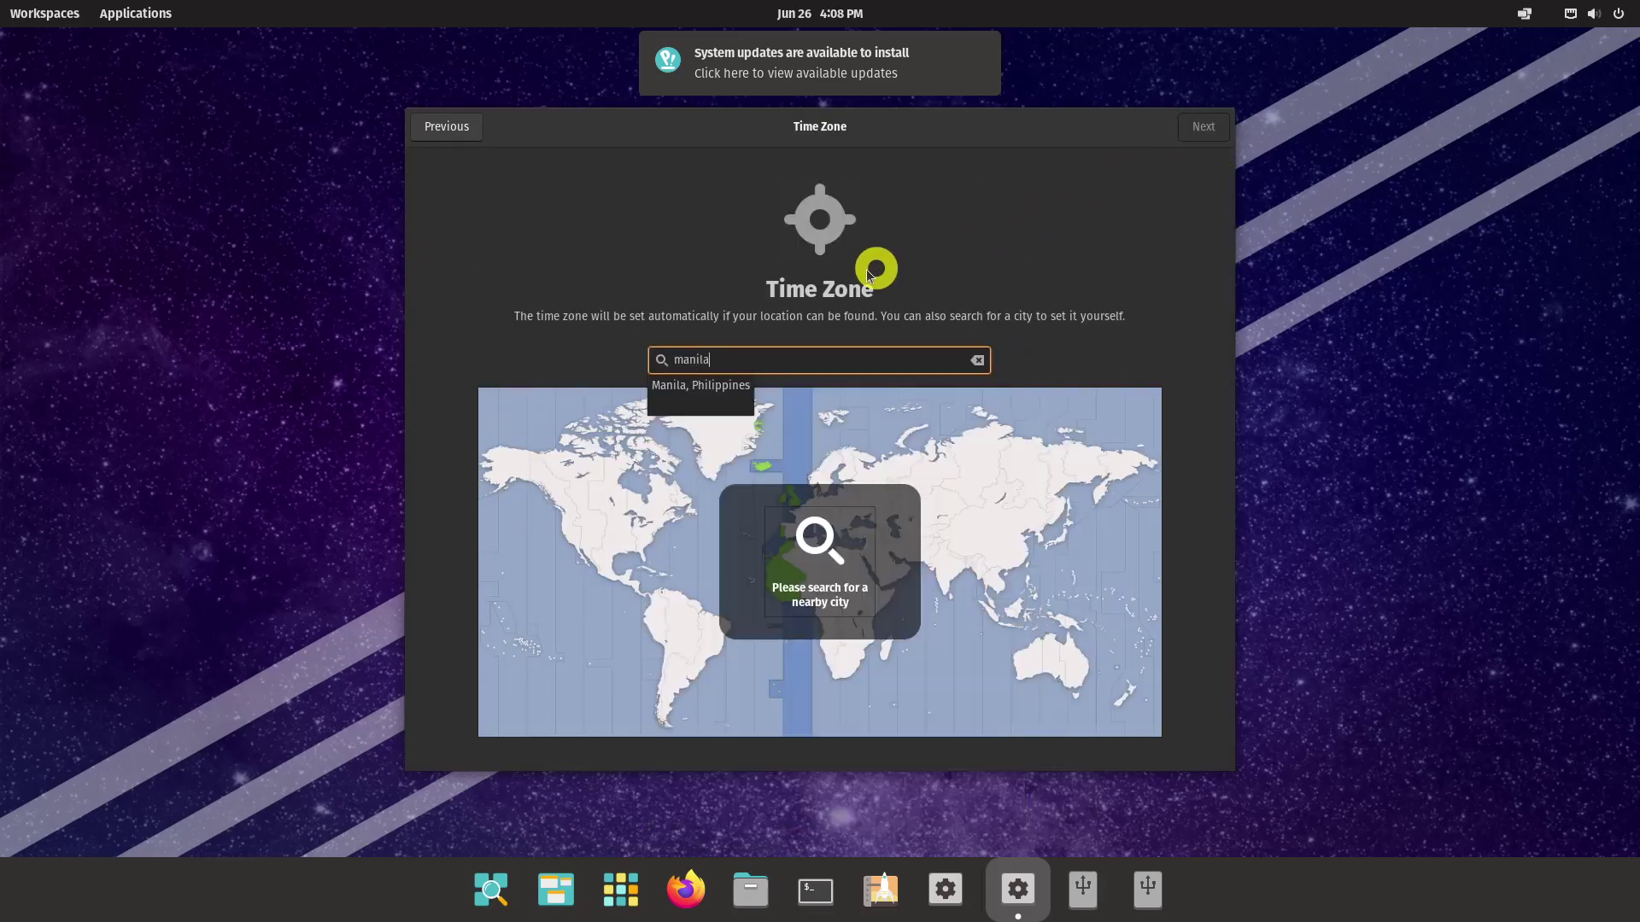
left_click(721, 384)
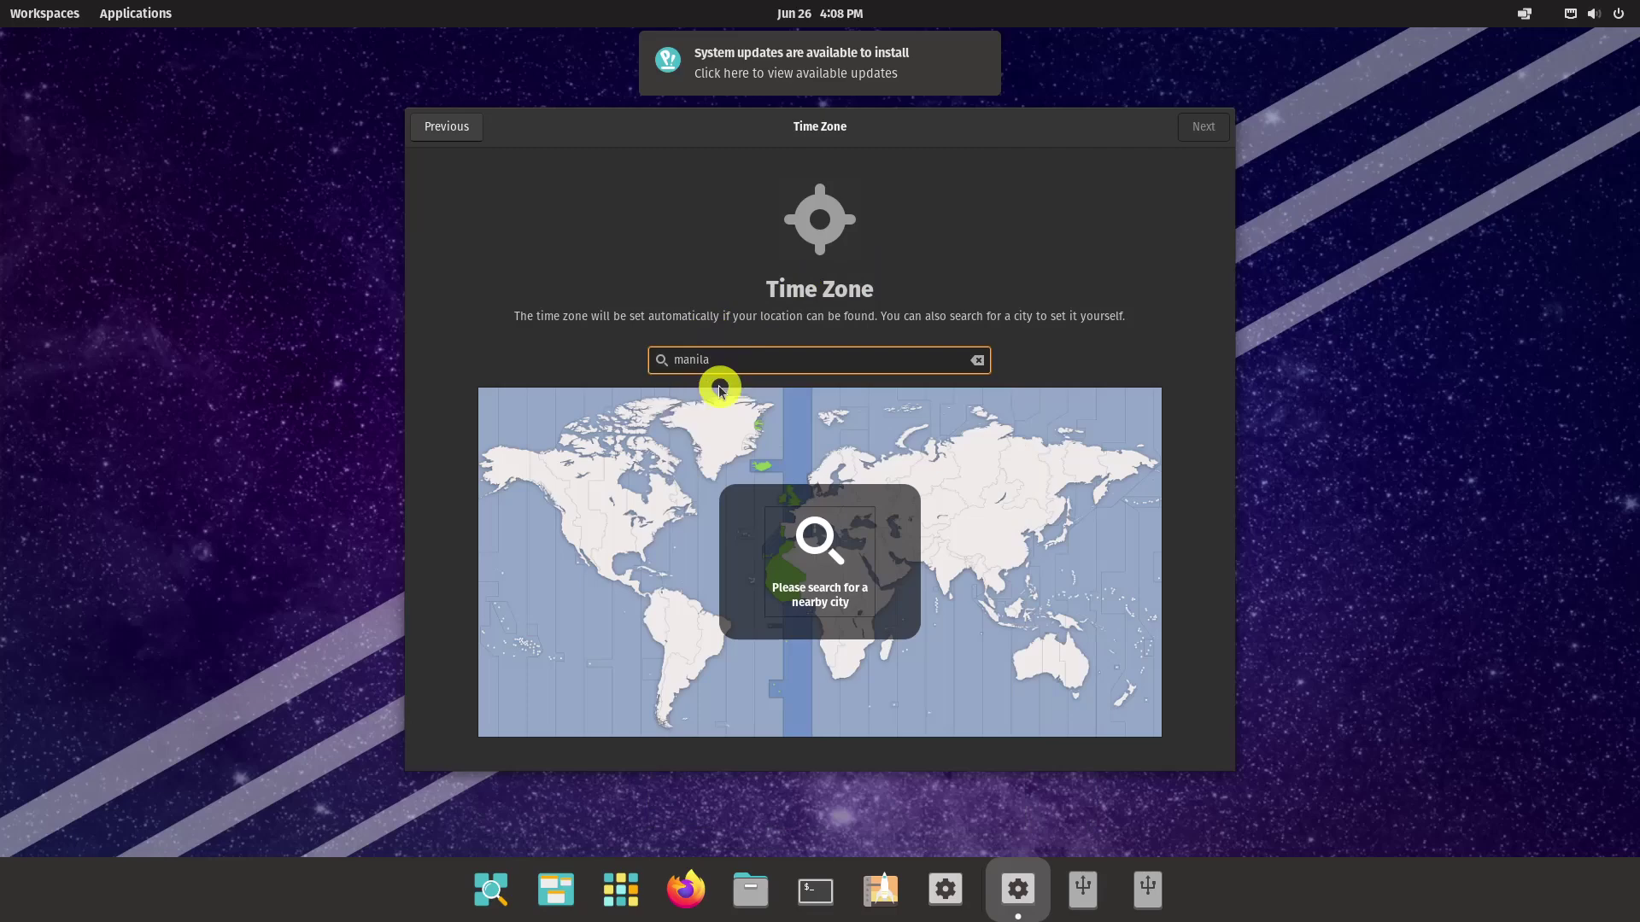
left_click(1206, 129)
left_click(1202, 133)
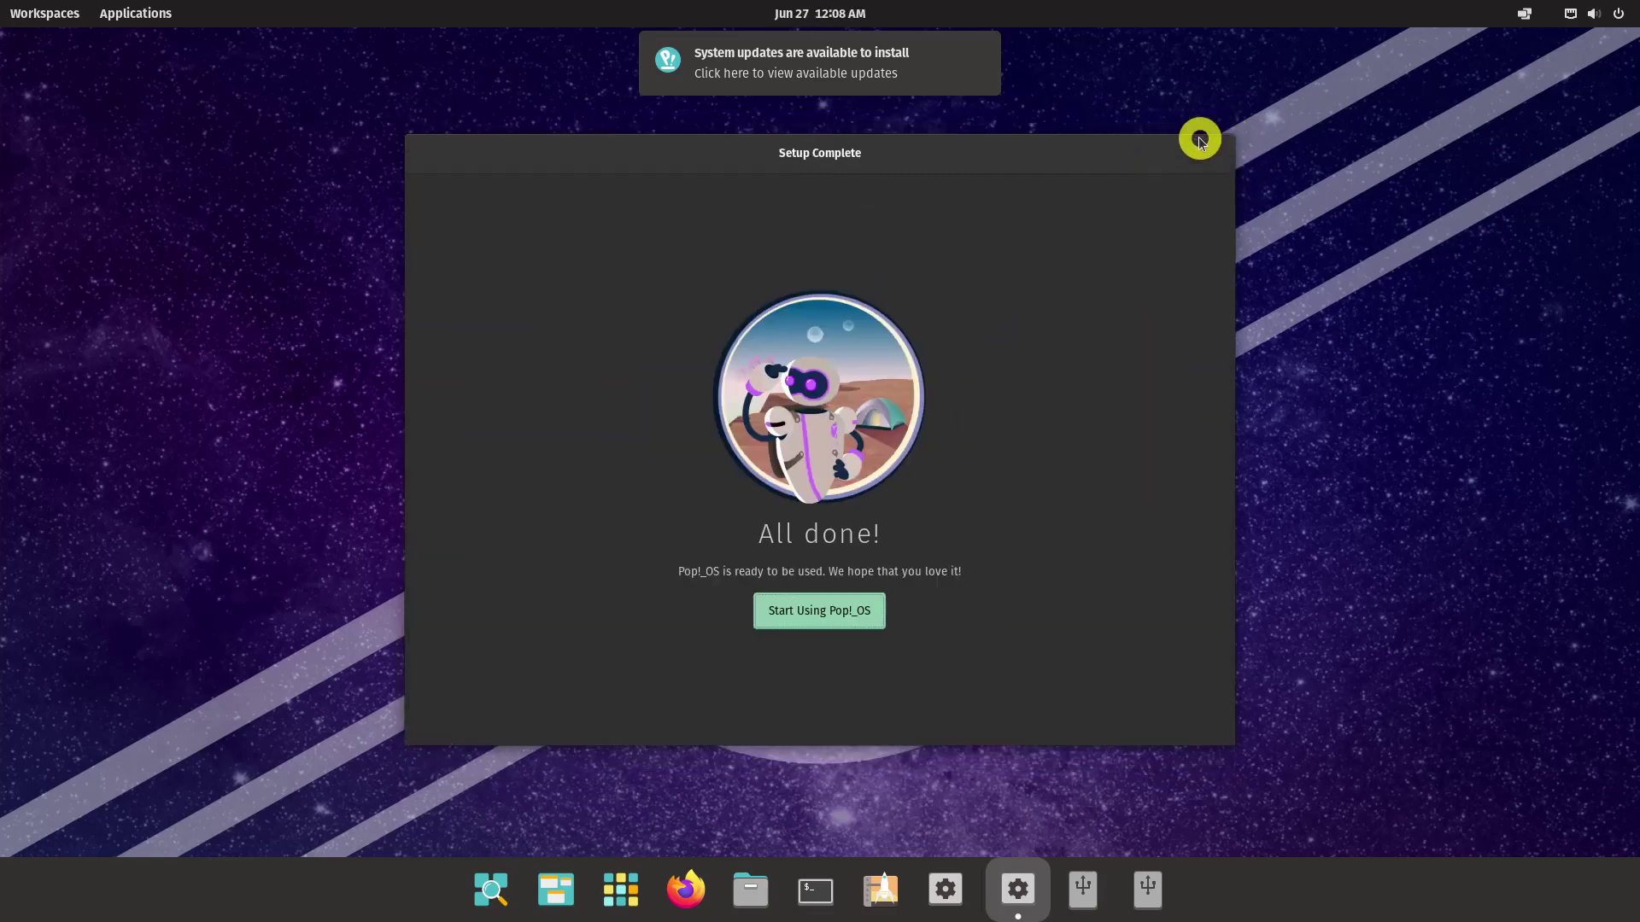
left_click(861, 611)
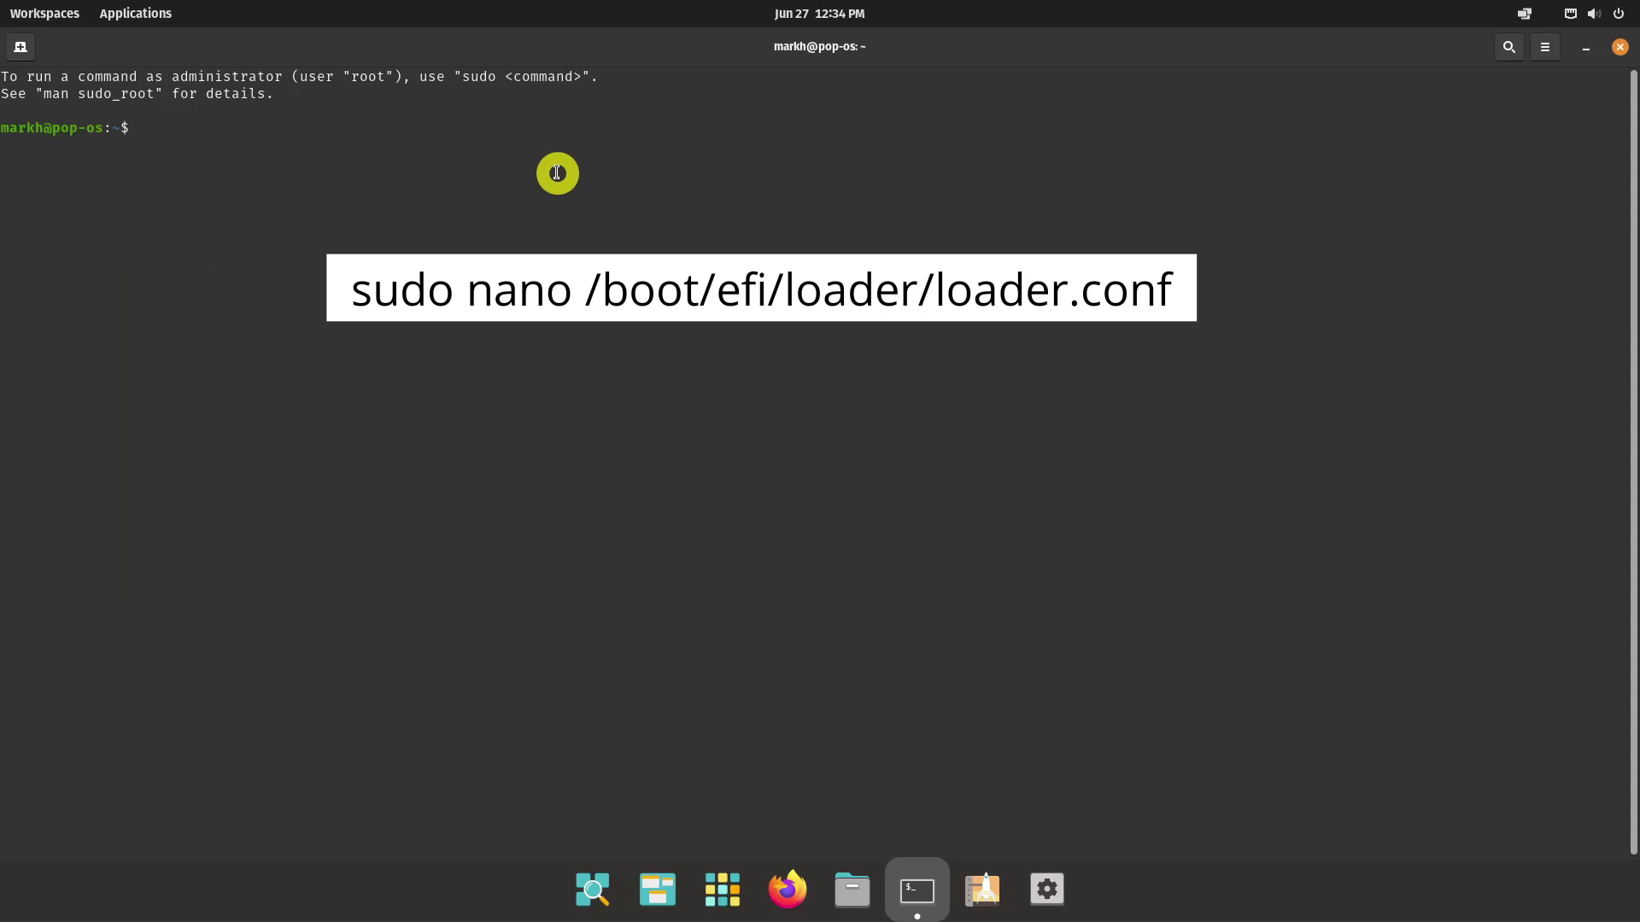
Open loader.conf with sudo nano, add 'timeout 10' and 'entries 1', save and exit
type("sudo nano /boot/efi/loader/loader.")
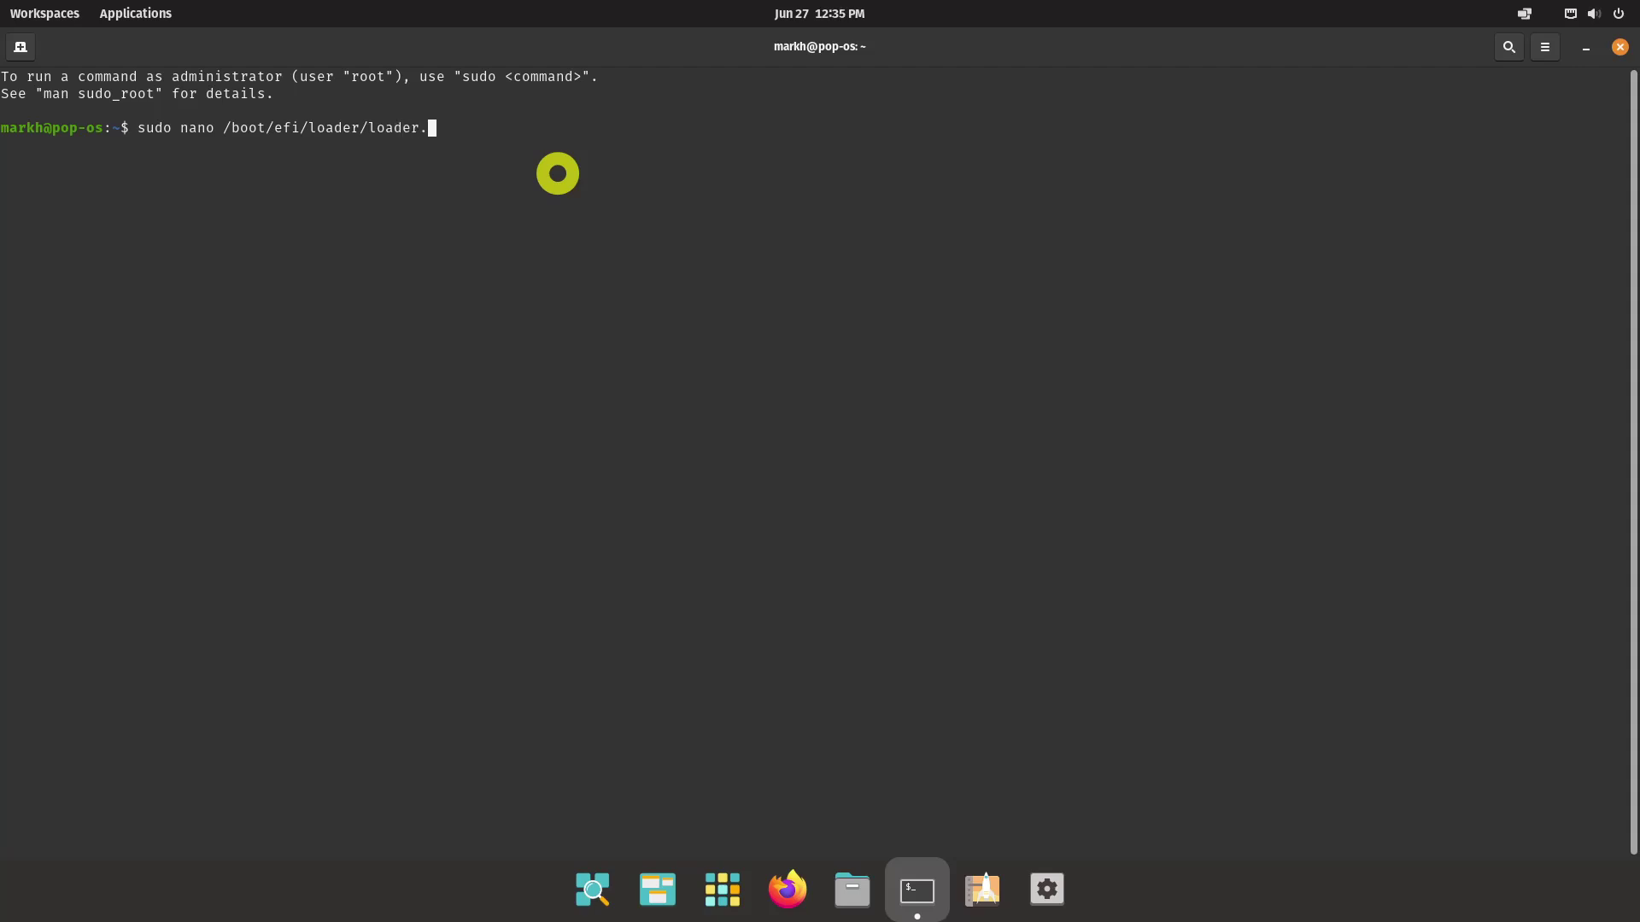
type("conf")
key("Return")
key("Return")
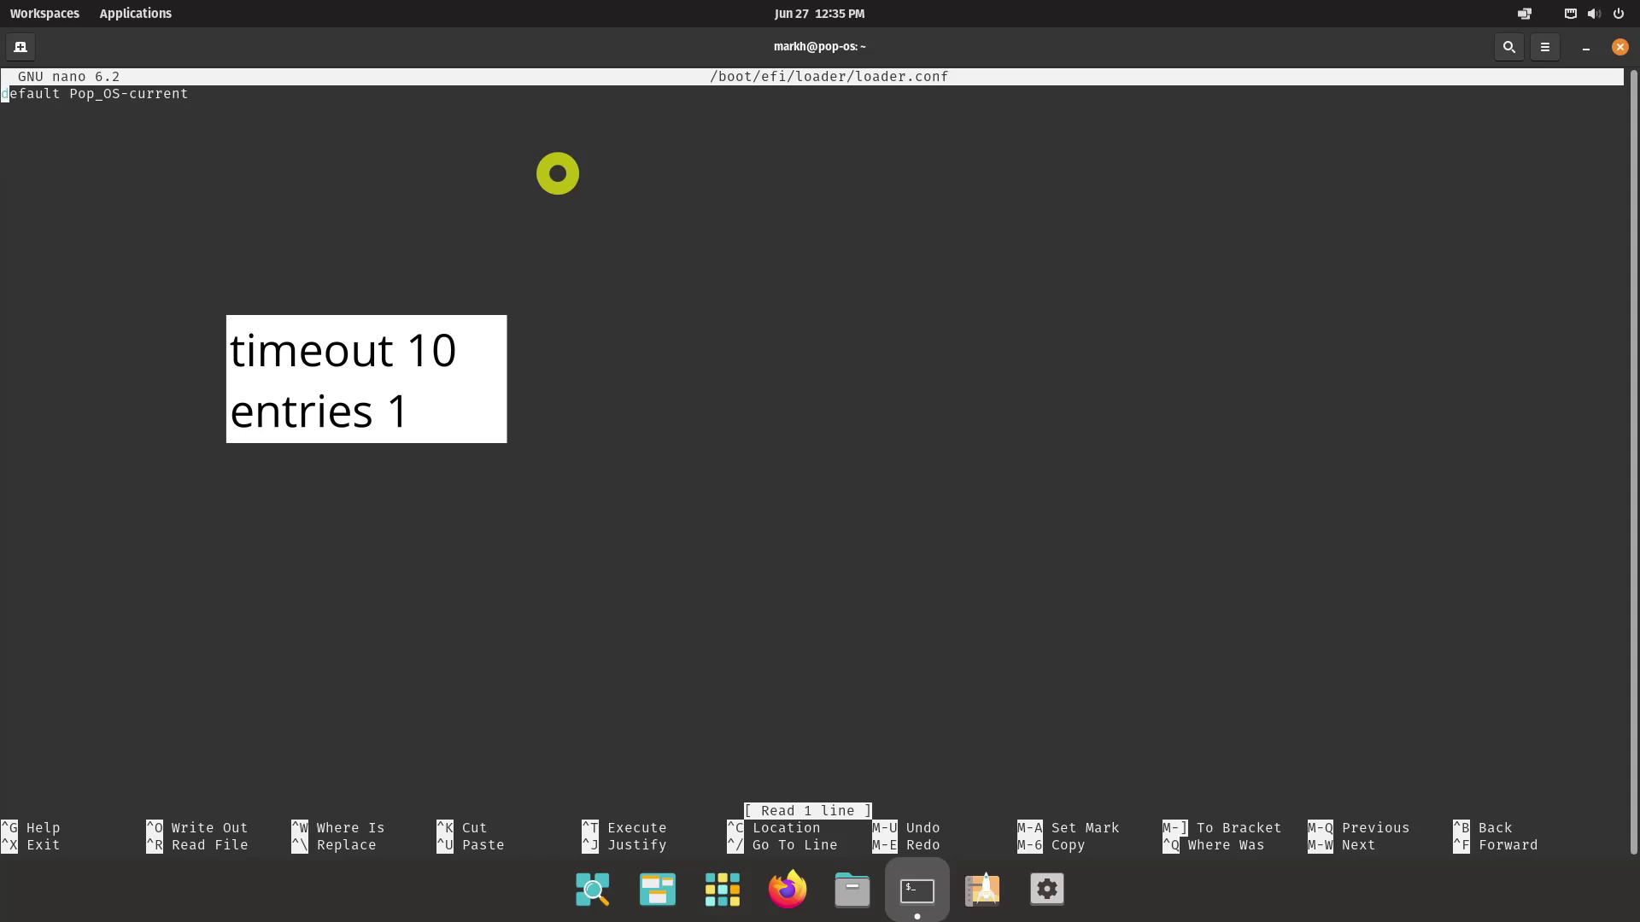
key("Down")
type("t")
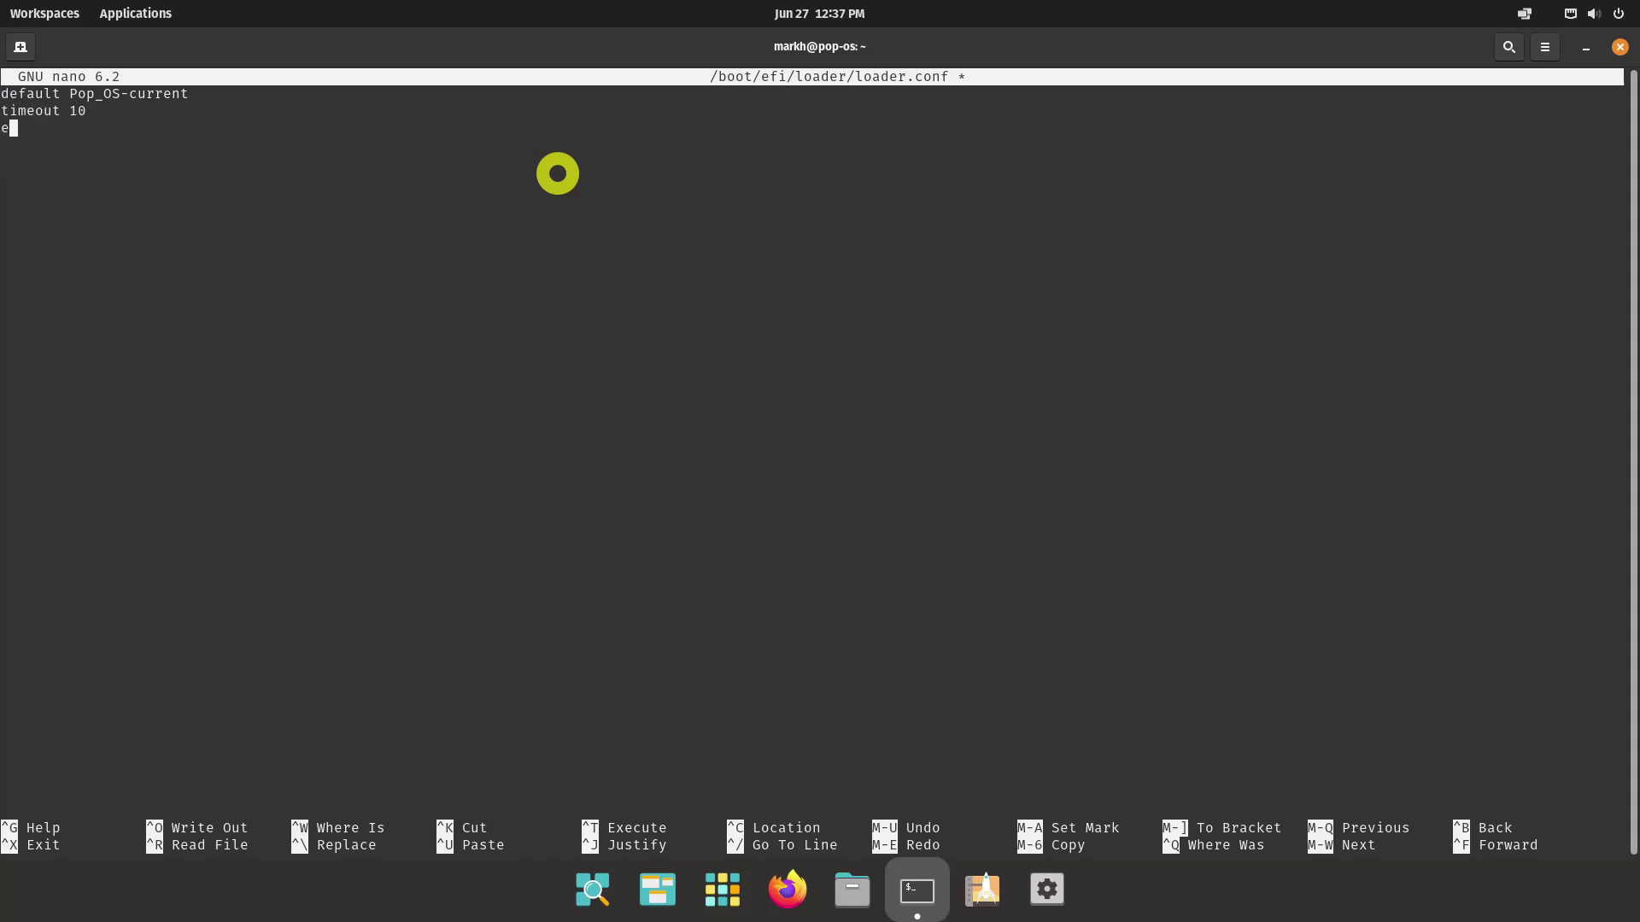
key("ctrl+o")
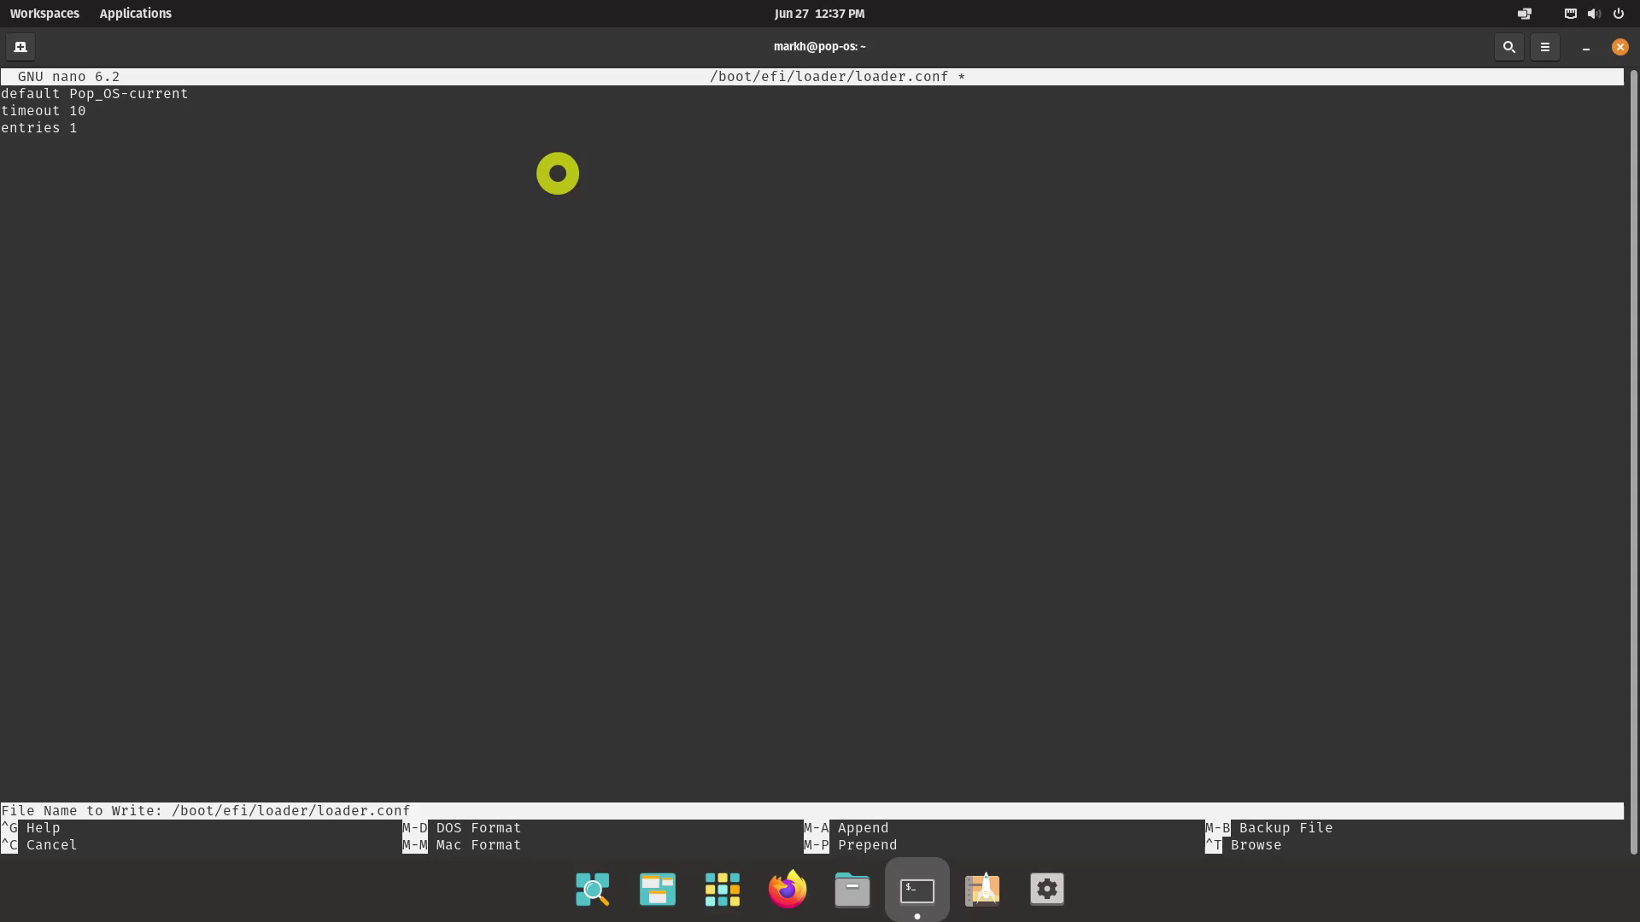
key("Return")
key("ctrl+x")
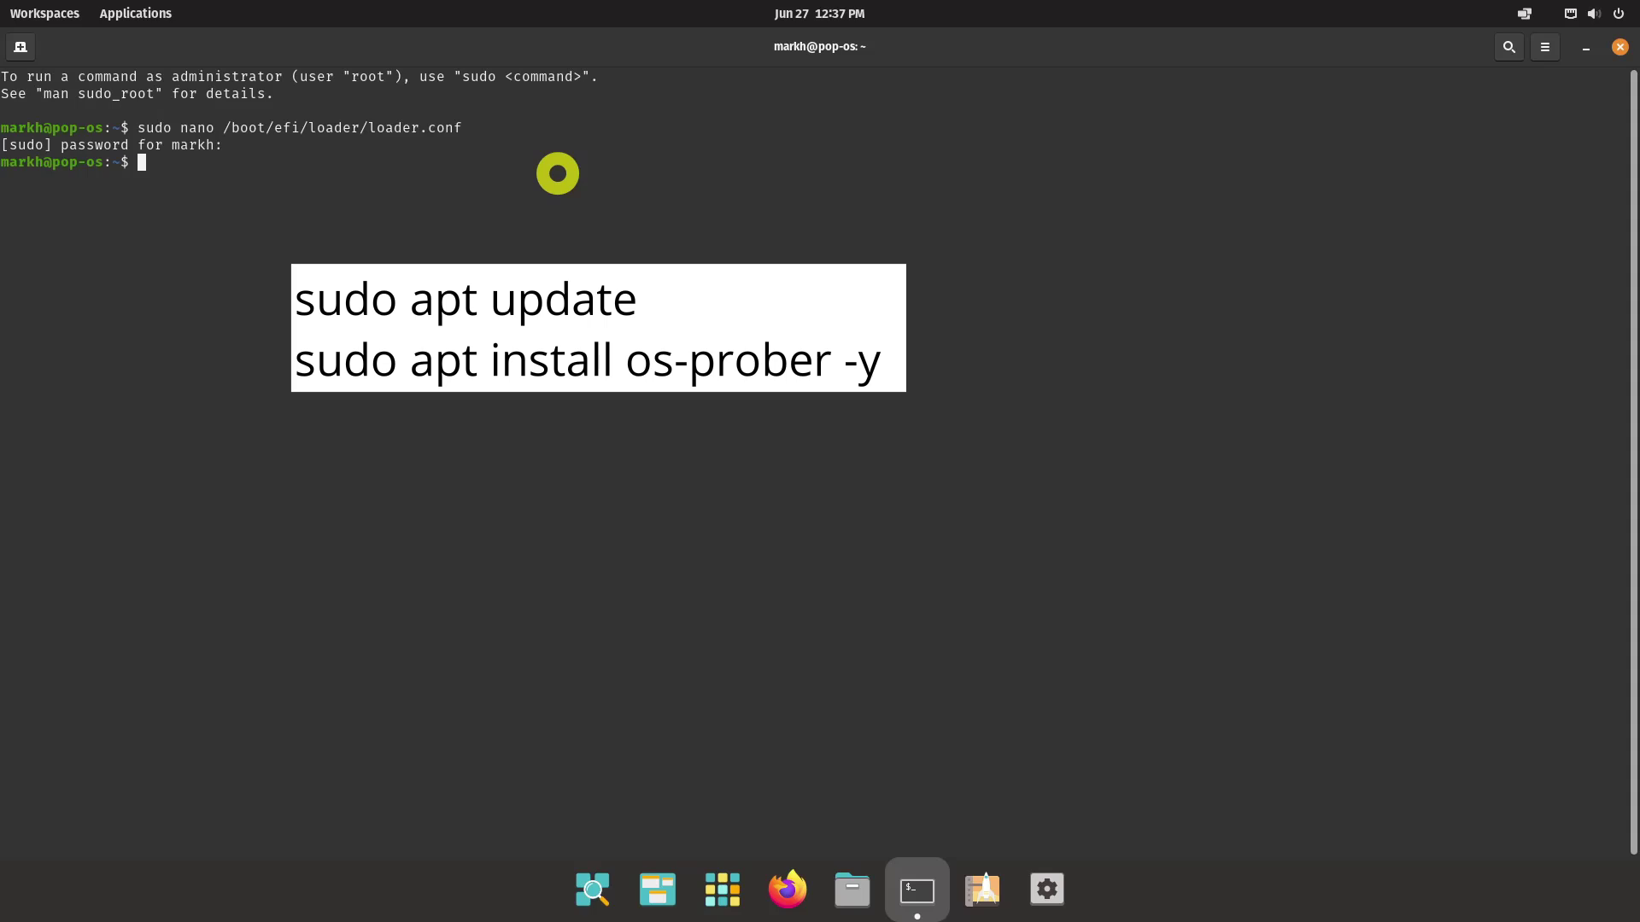
Install os-prober with apt install os-prober -y and run sudo os-prober to find Windows on /dev/sda1
type("su")
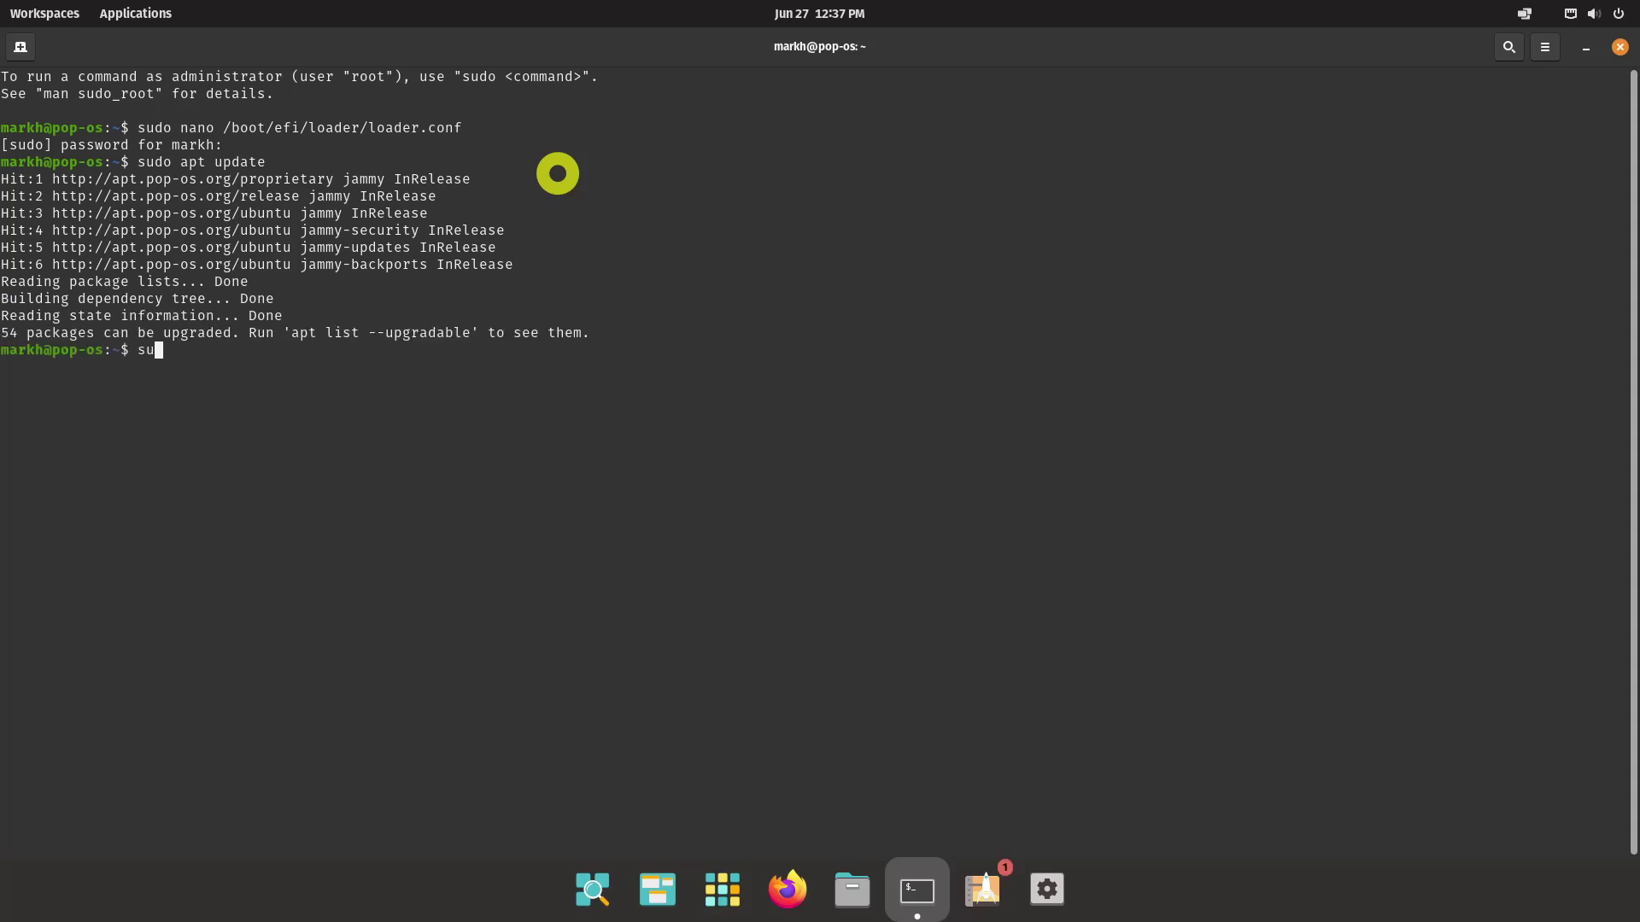
type("do apt install os-prober -y")
key("Return")
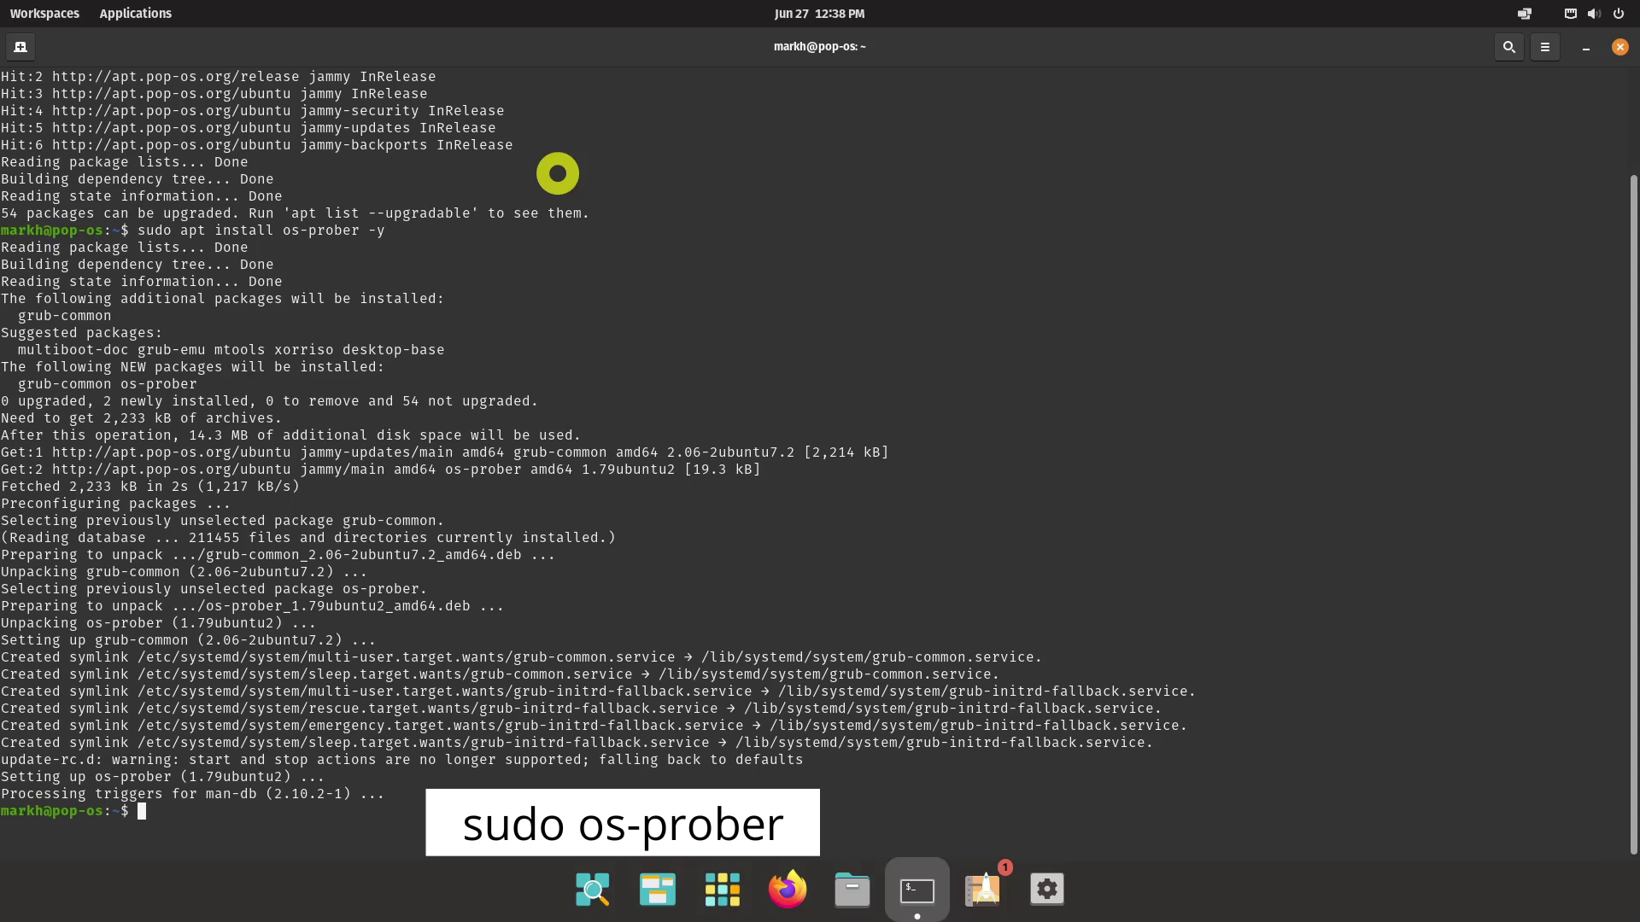
type("sudo os-prober")
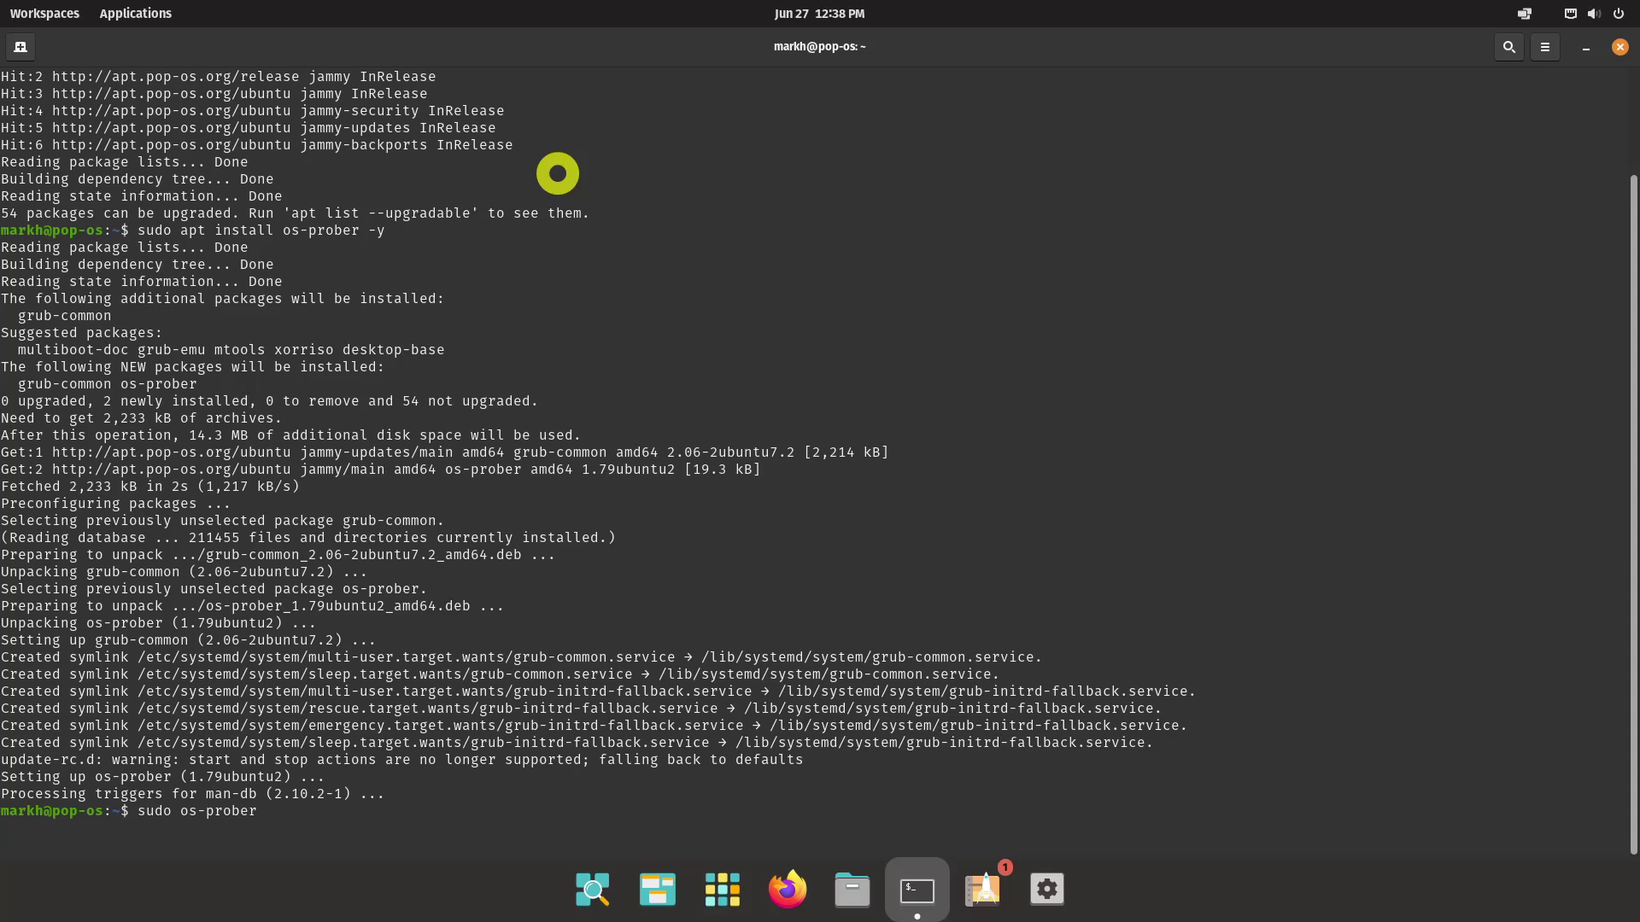
key("Return")
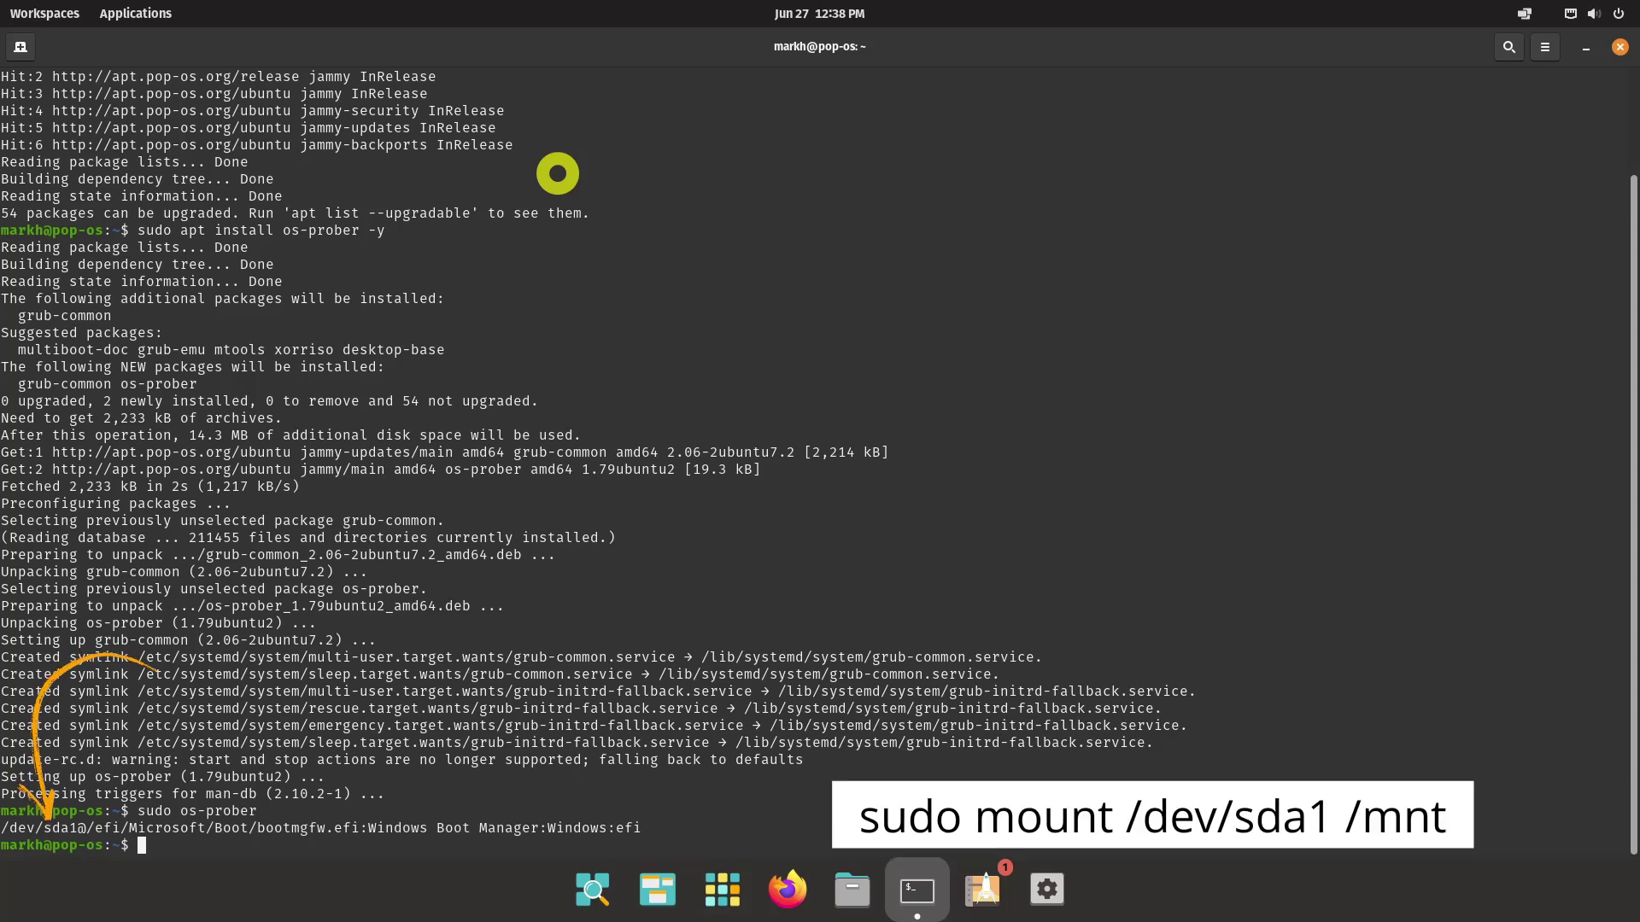
Mount /dev/sda1 at /mnt, list /mnt/EFI, and copy its Microsoft folder into /boot/efi/EFI
type("do m")
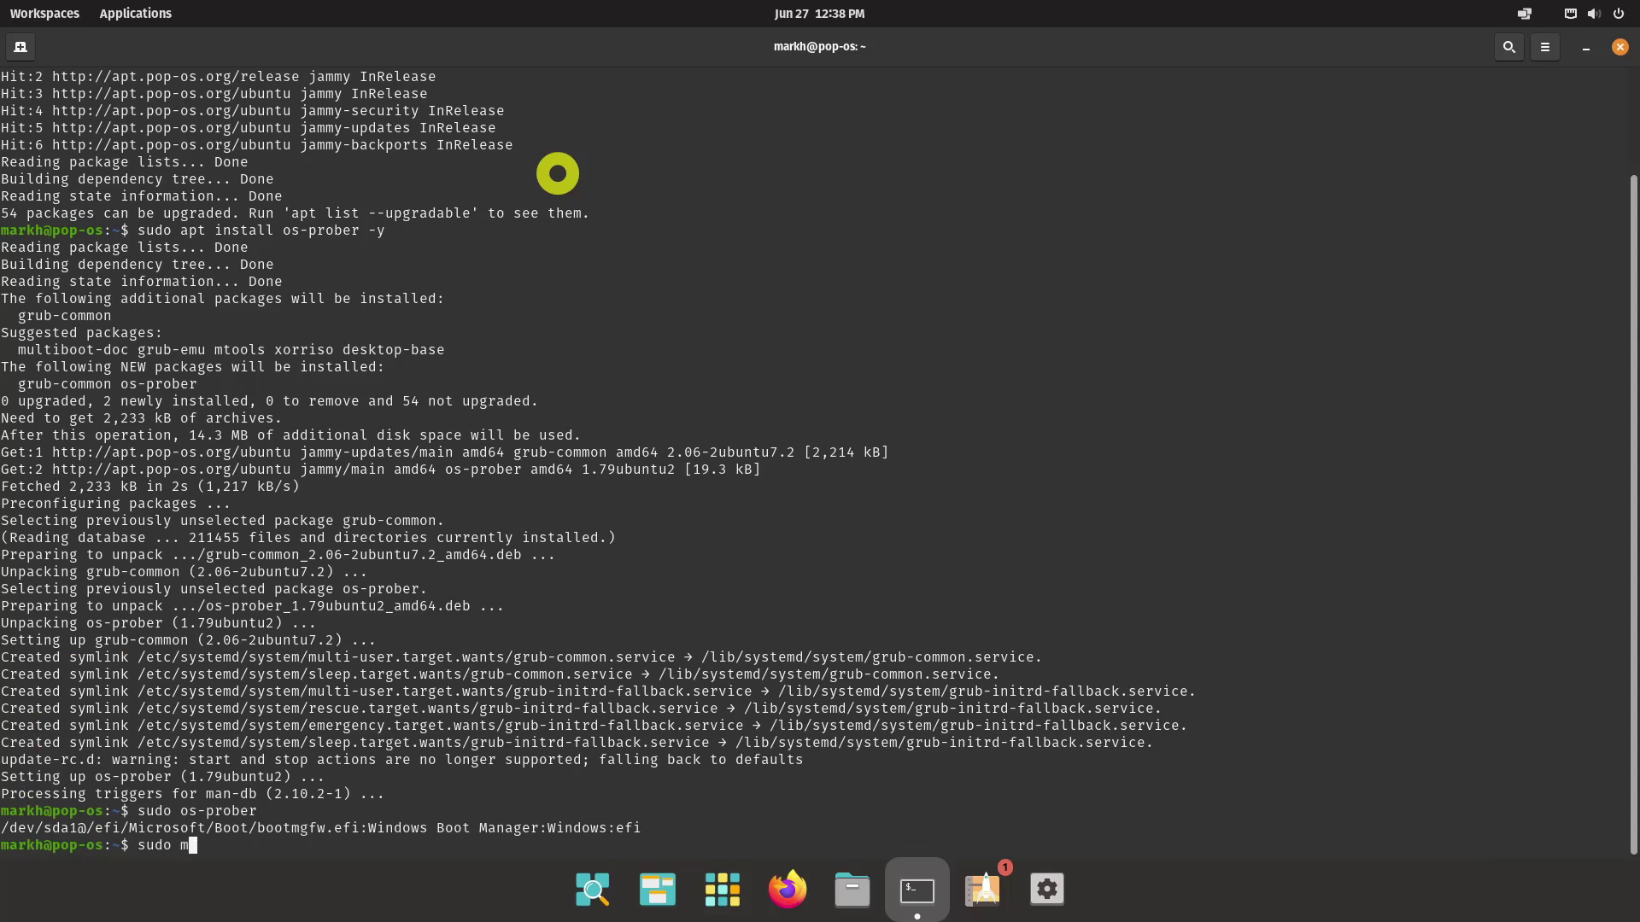
type("ount /dev/sda1 /mnt")
key("Return")
type("ls -l /mn")
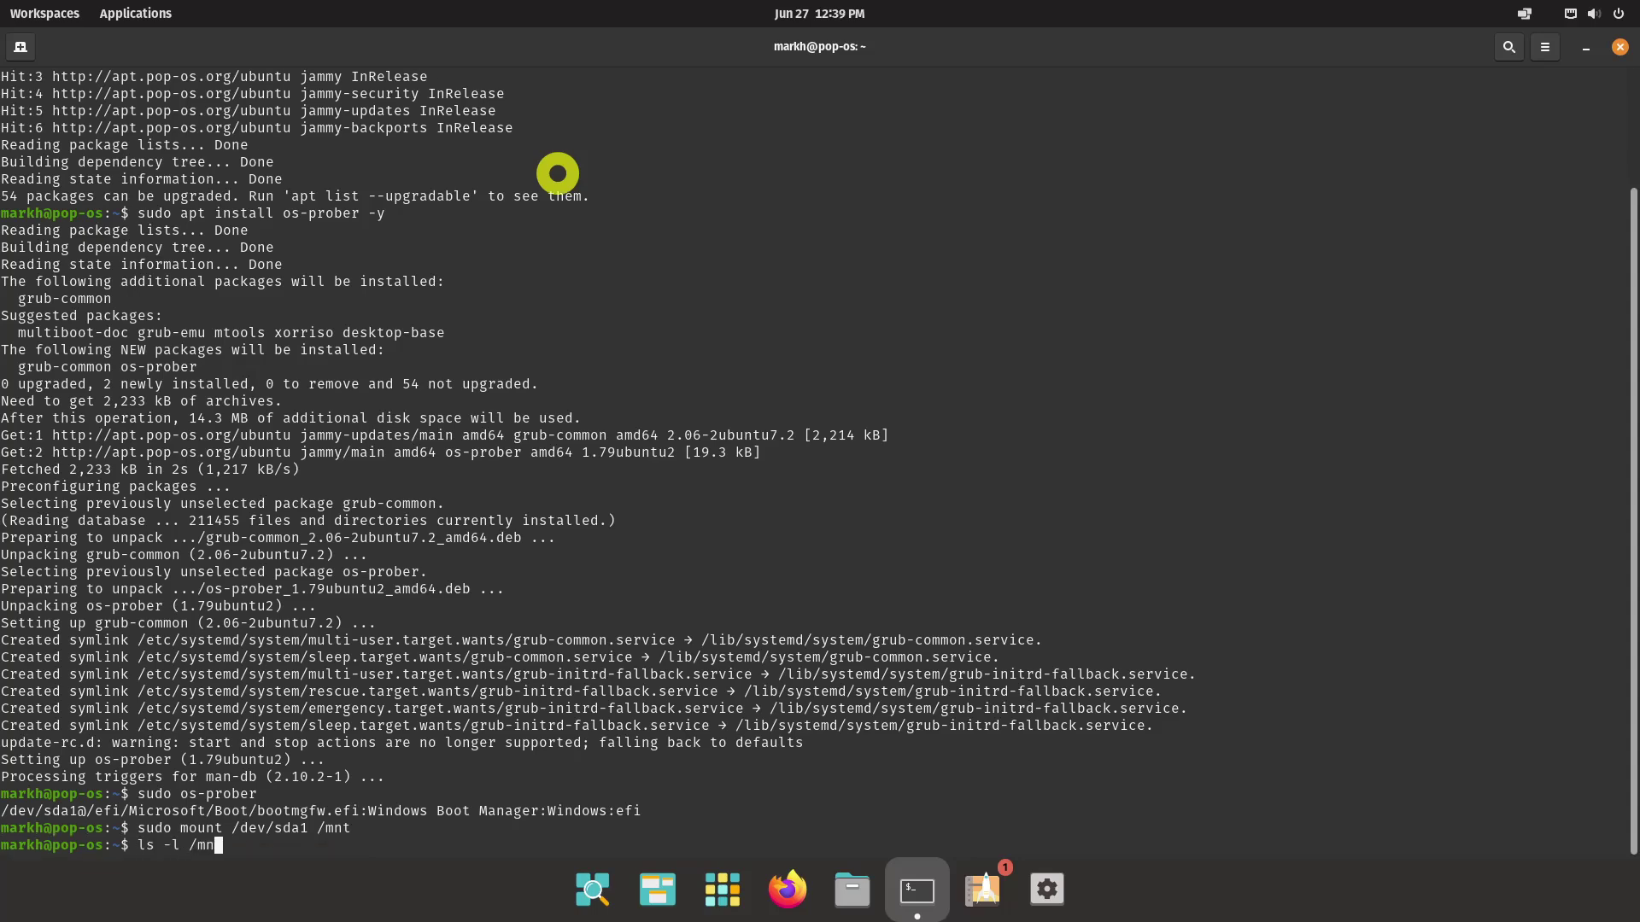
type("t/EFI")
key("Return")
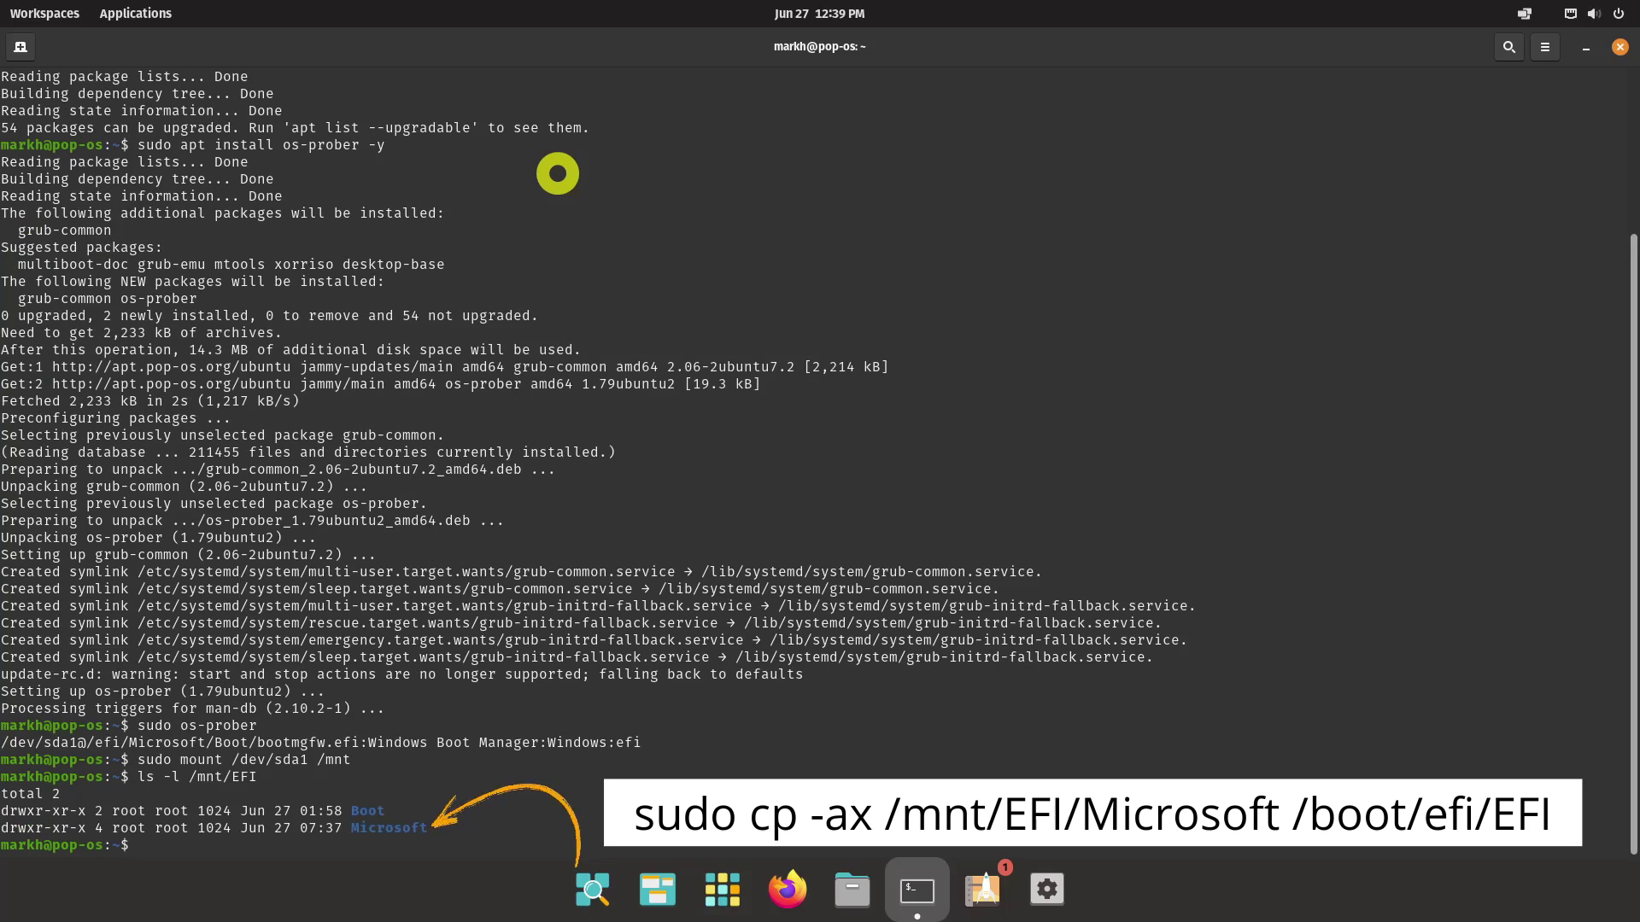
type("sudo")
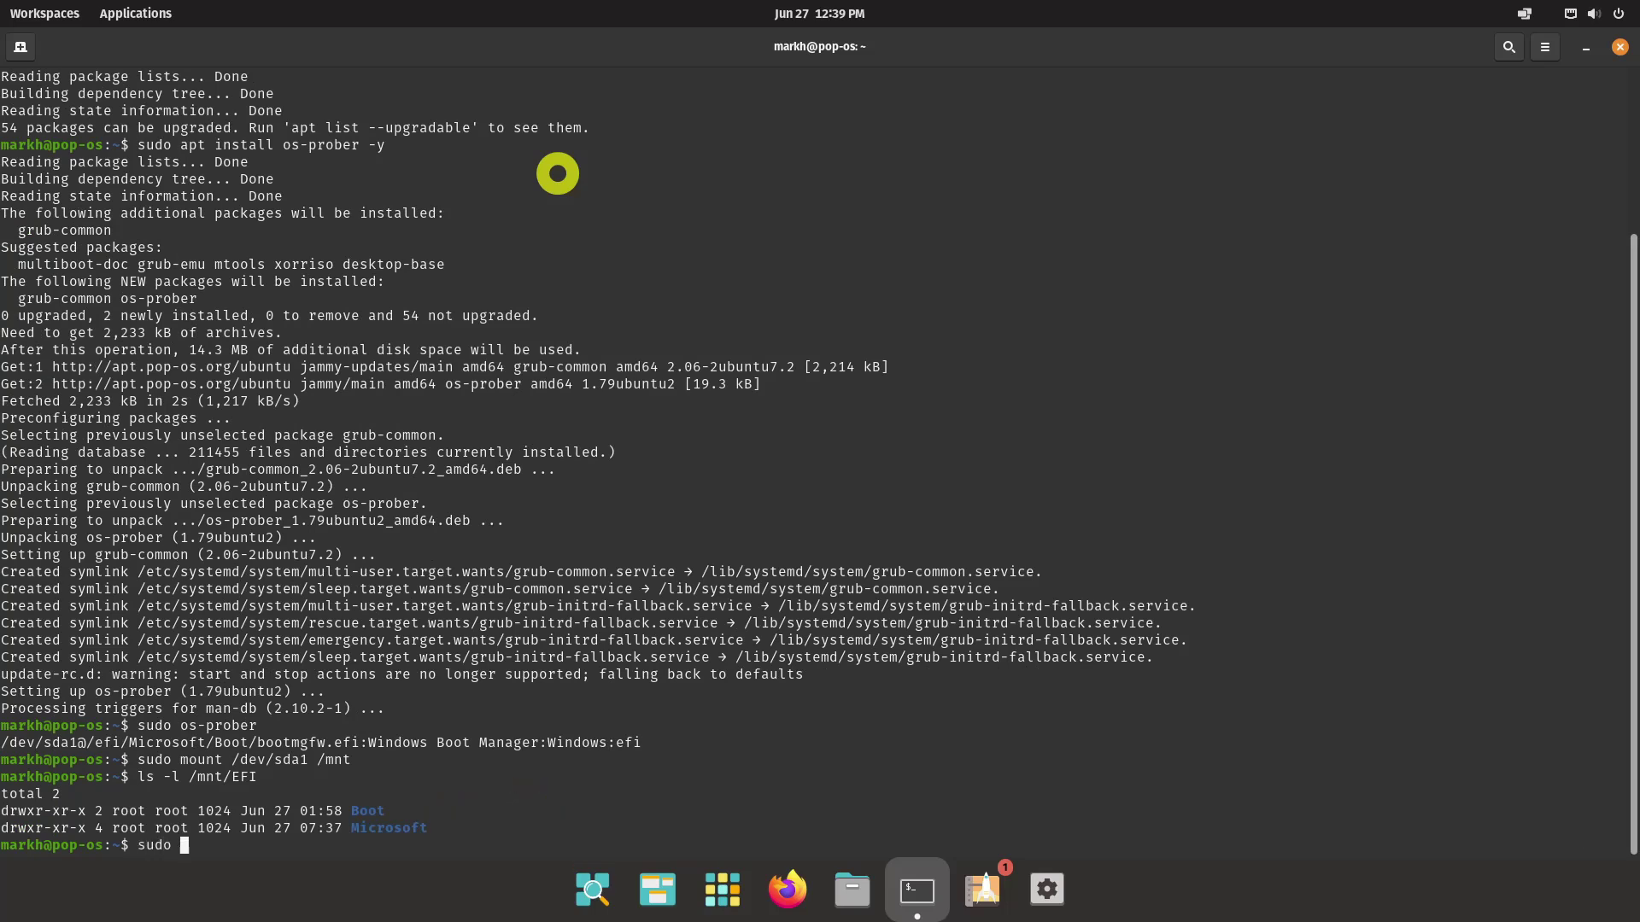
type(" cp -ax /mnt/EFI/Microso")
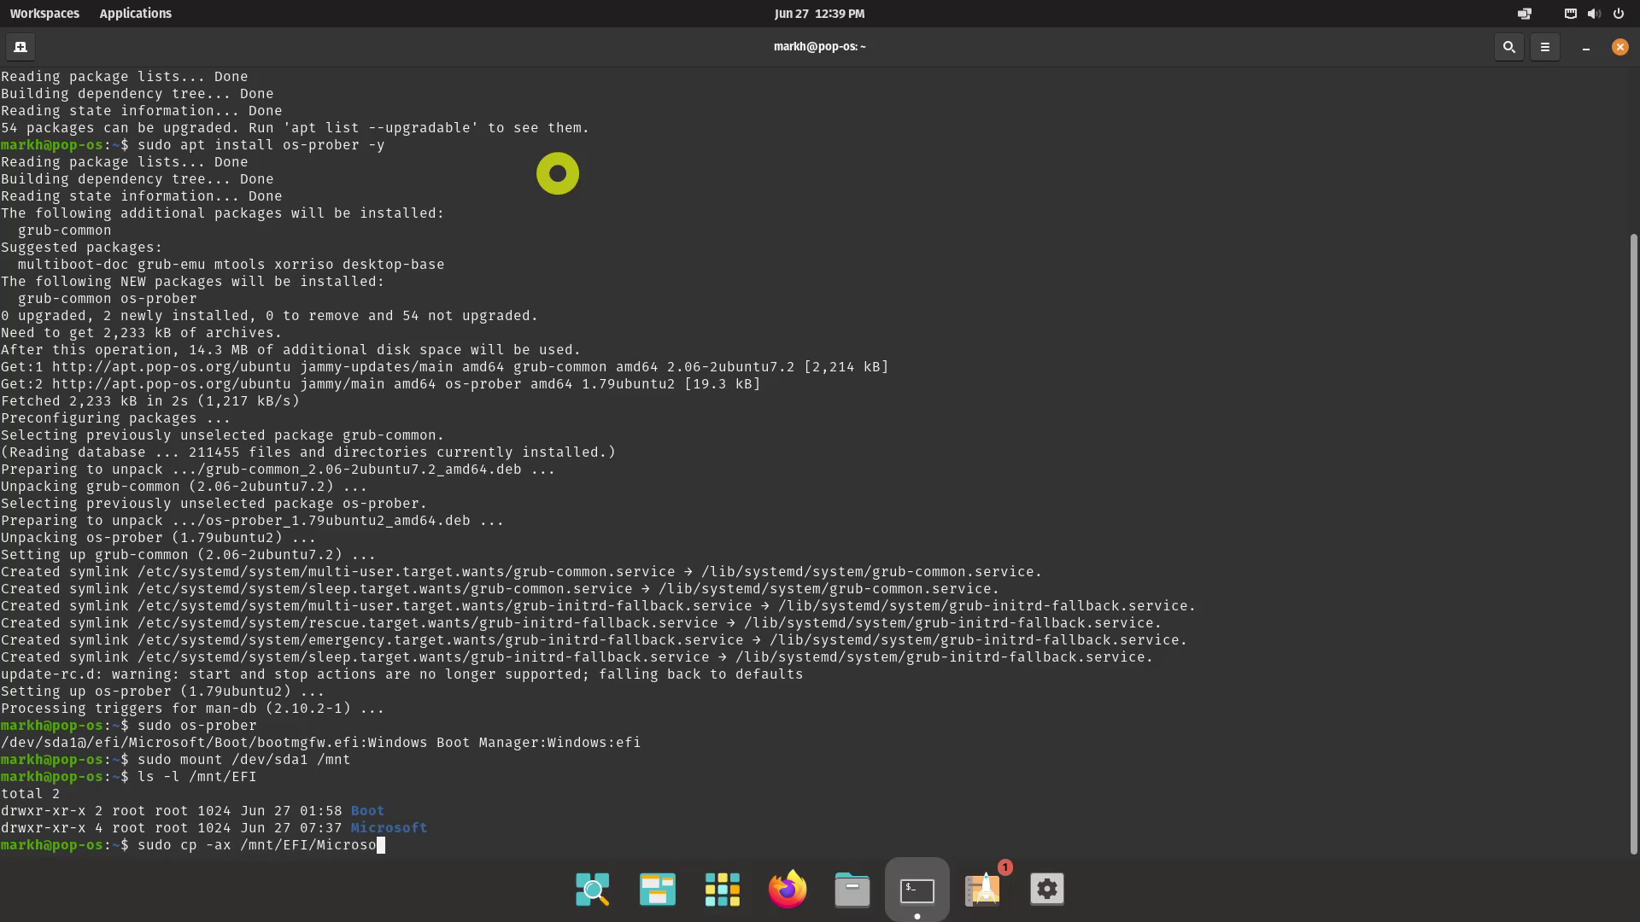
type("ft /boot/efi/EFI")
key("Return")
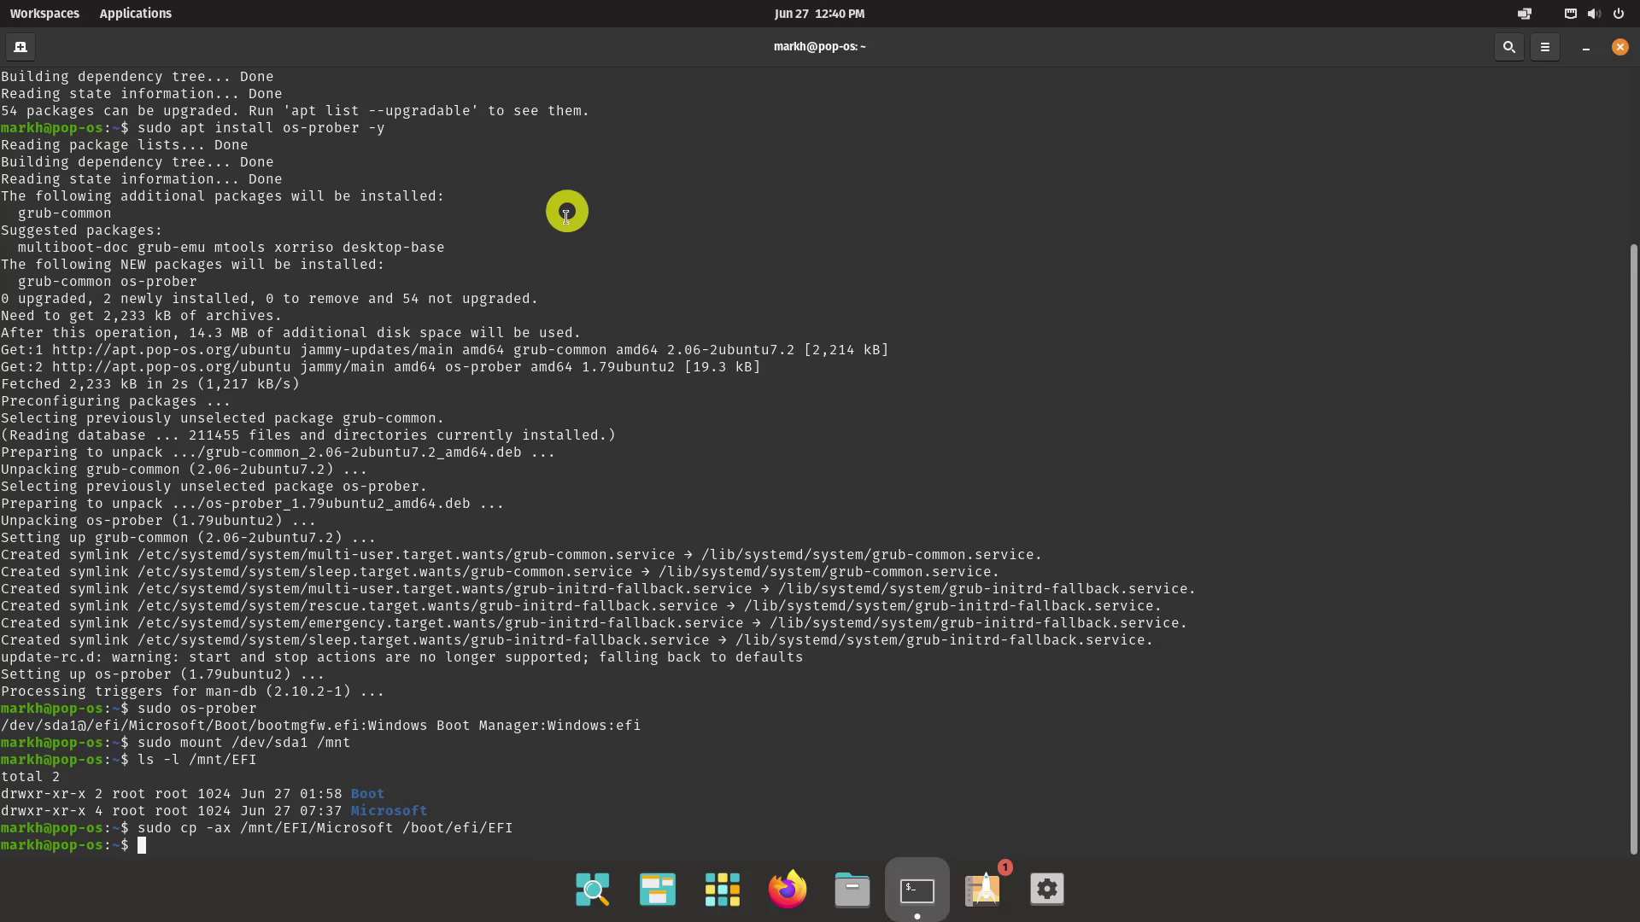
Restart Pop!_OS from the top-bar system menu to boot back into Windows
left_click(1619, 17)
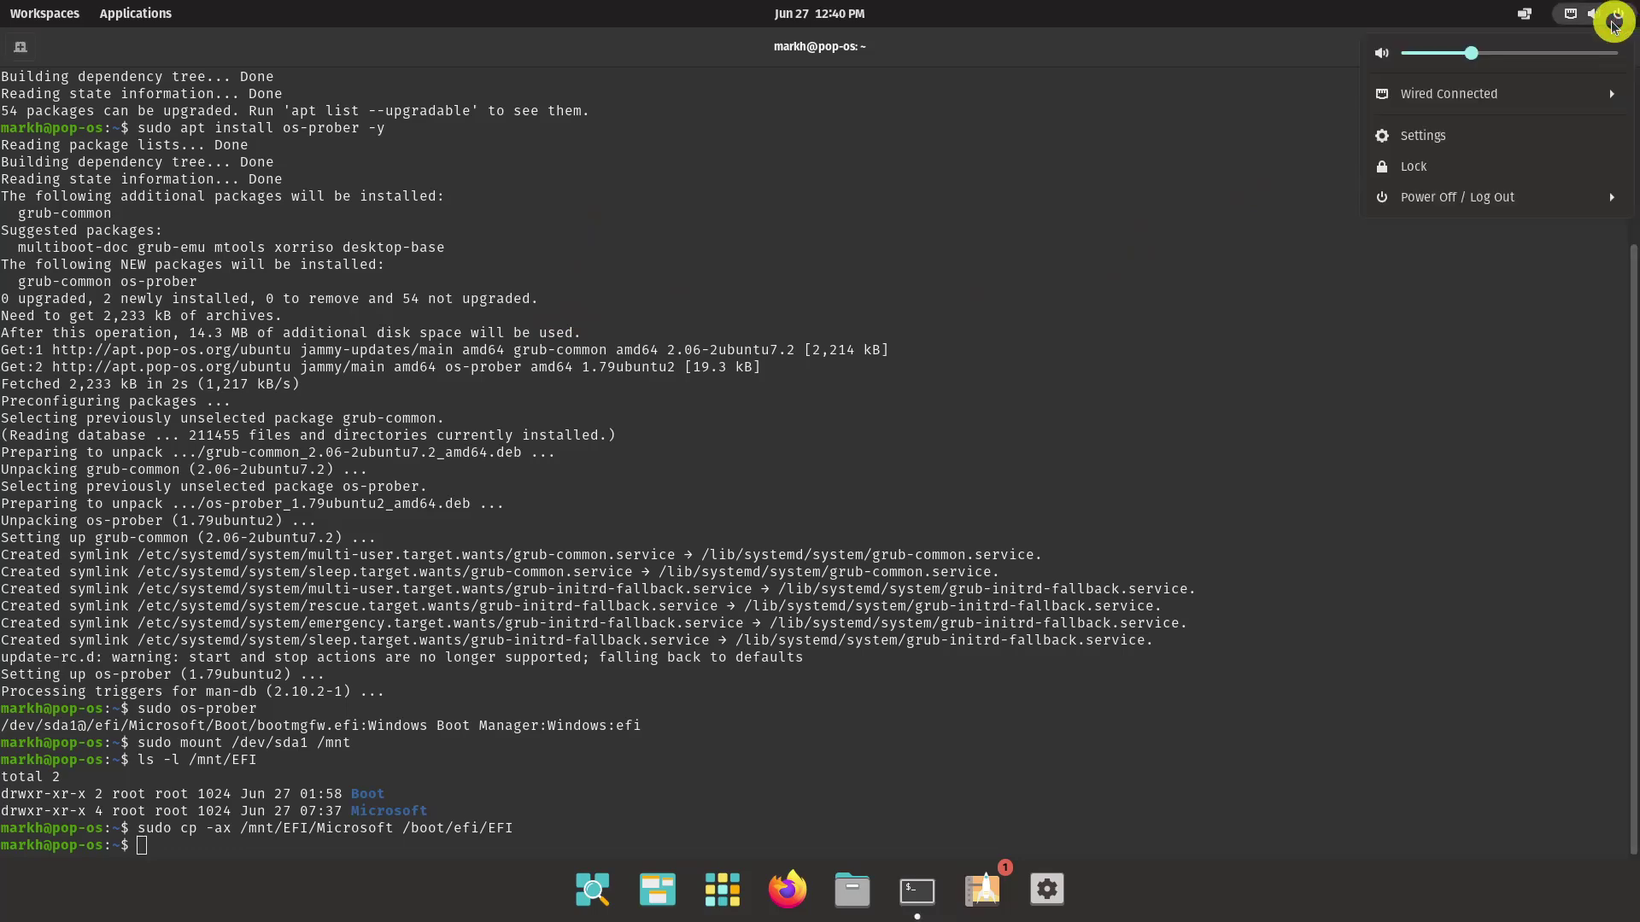
left_click(1518, 202)
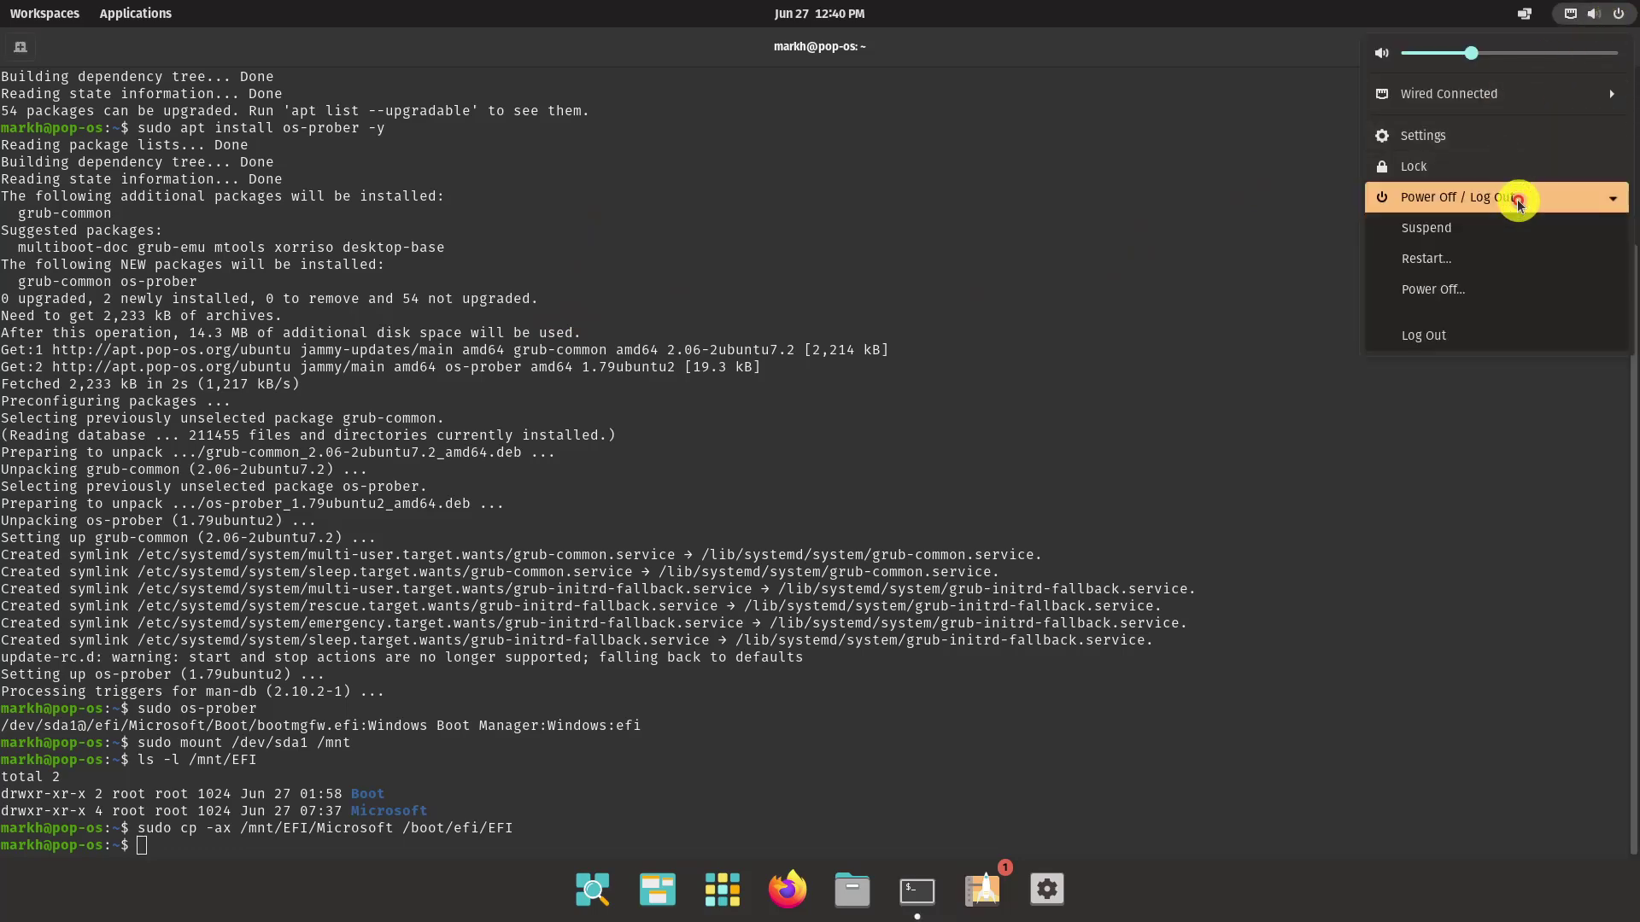
left_click(1464, 258)
left_click(974, 512)
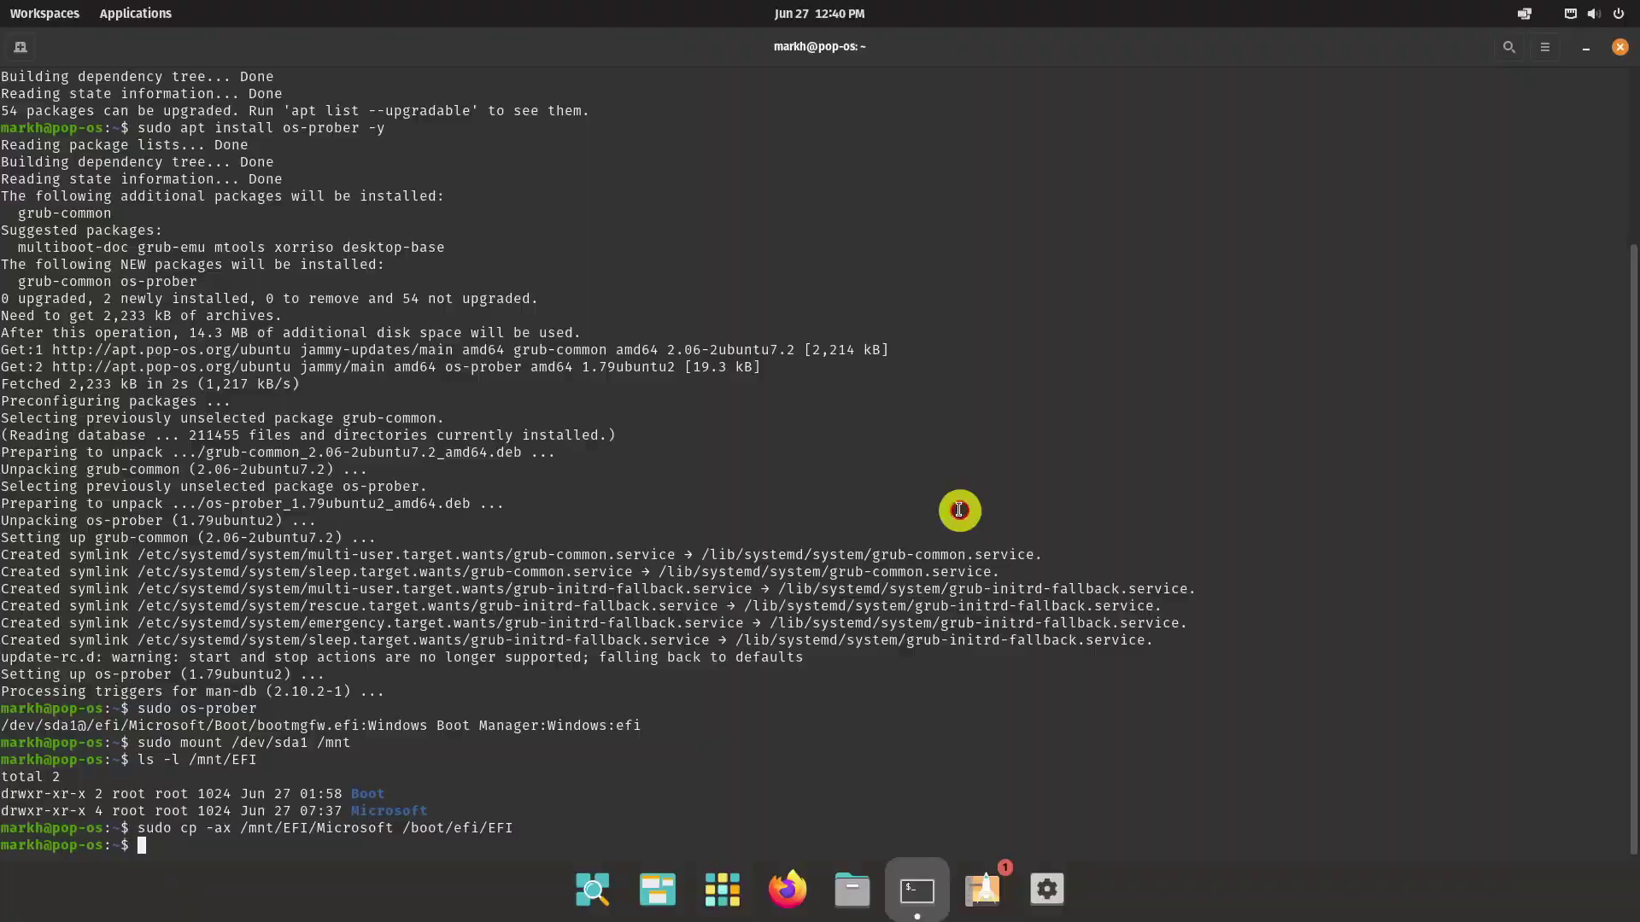